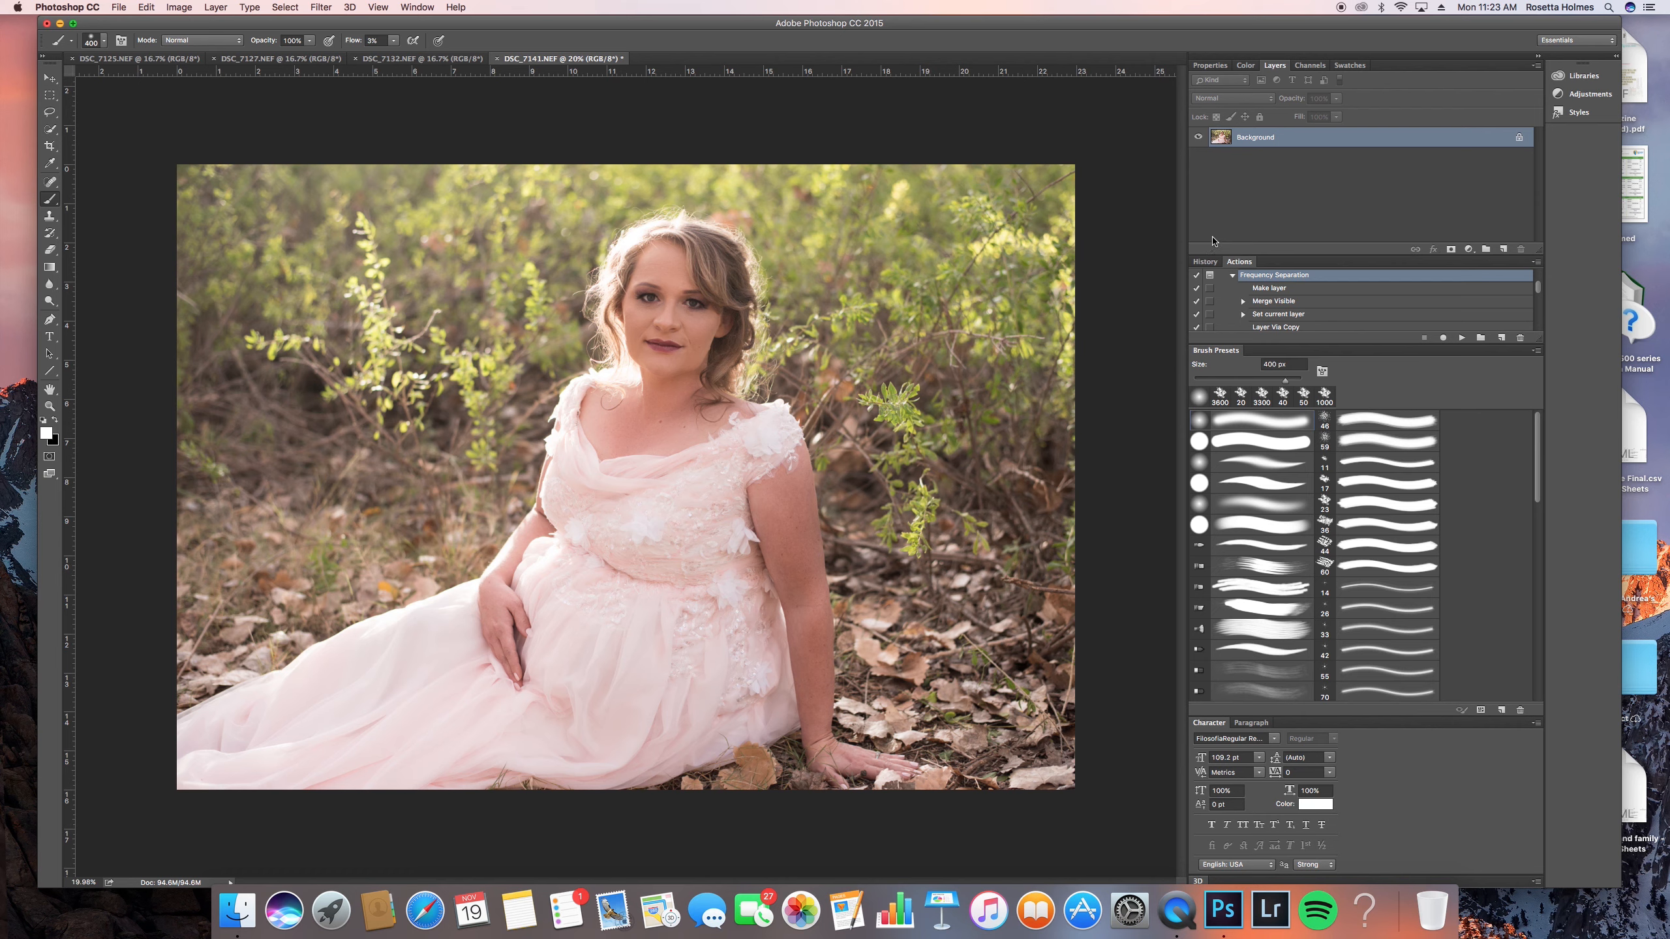
- Duplicate the background layer and retouch blemishes on the face and chest with the content-aware Spot Healing Brush
key("super+j")
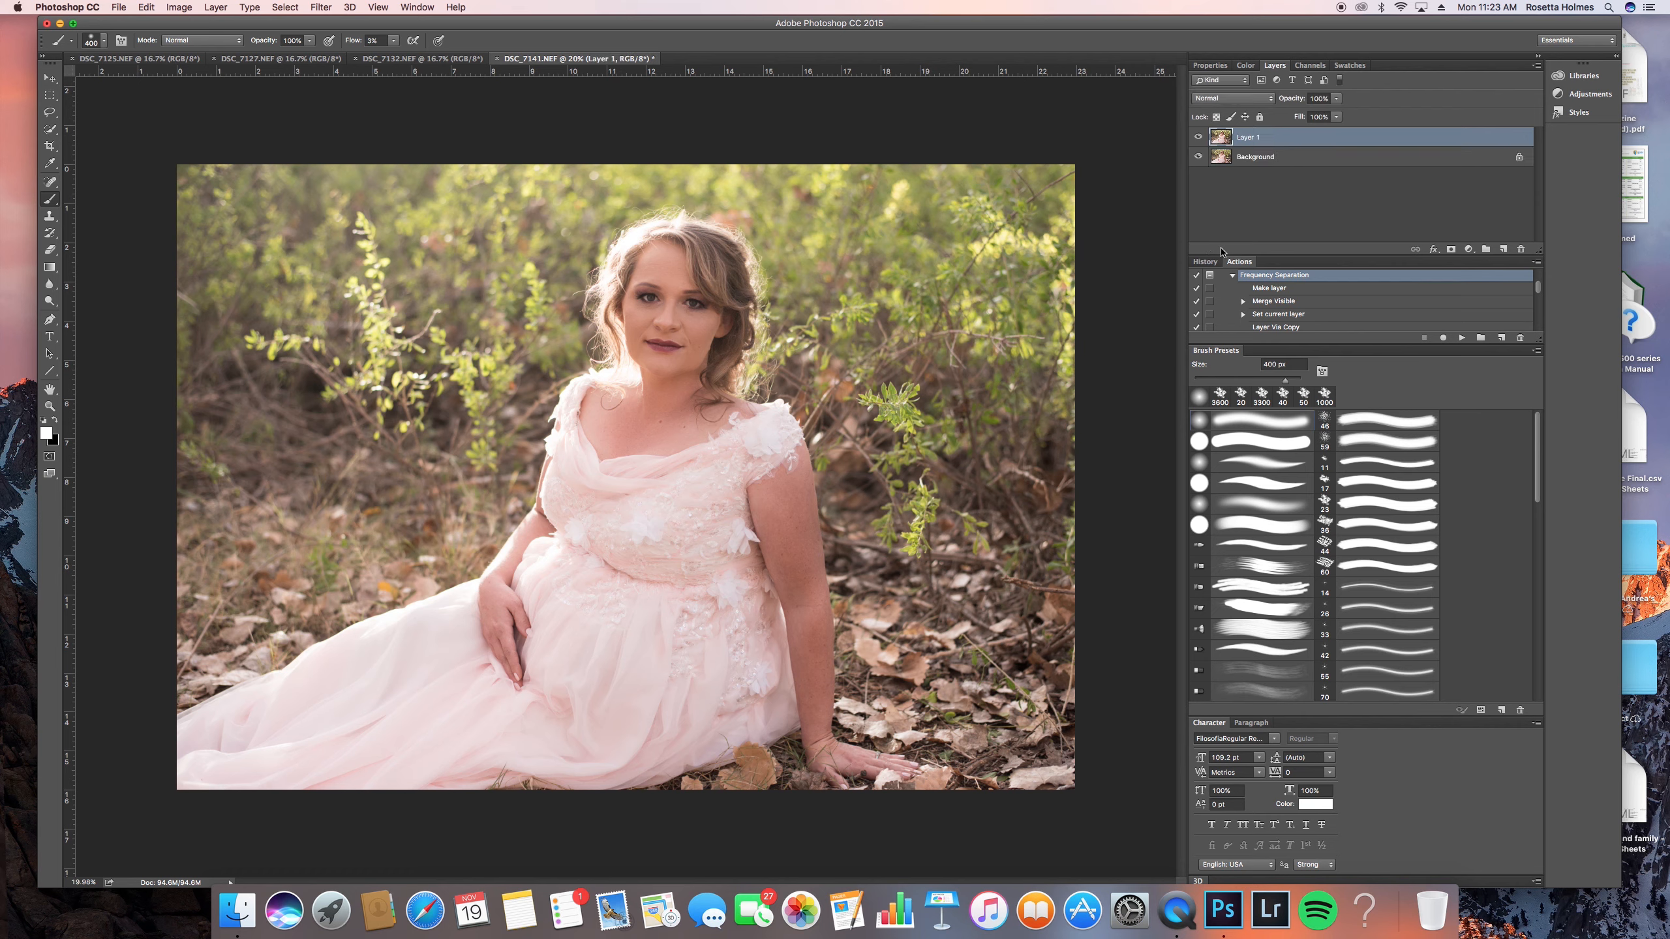
left_click(50, 182)
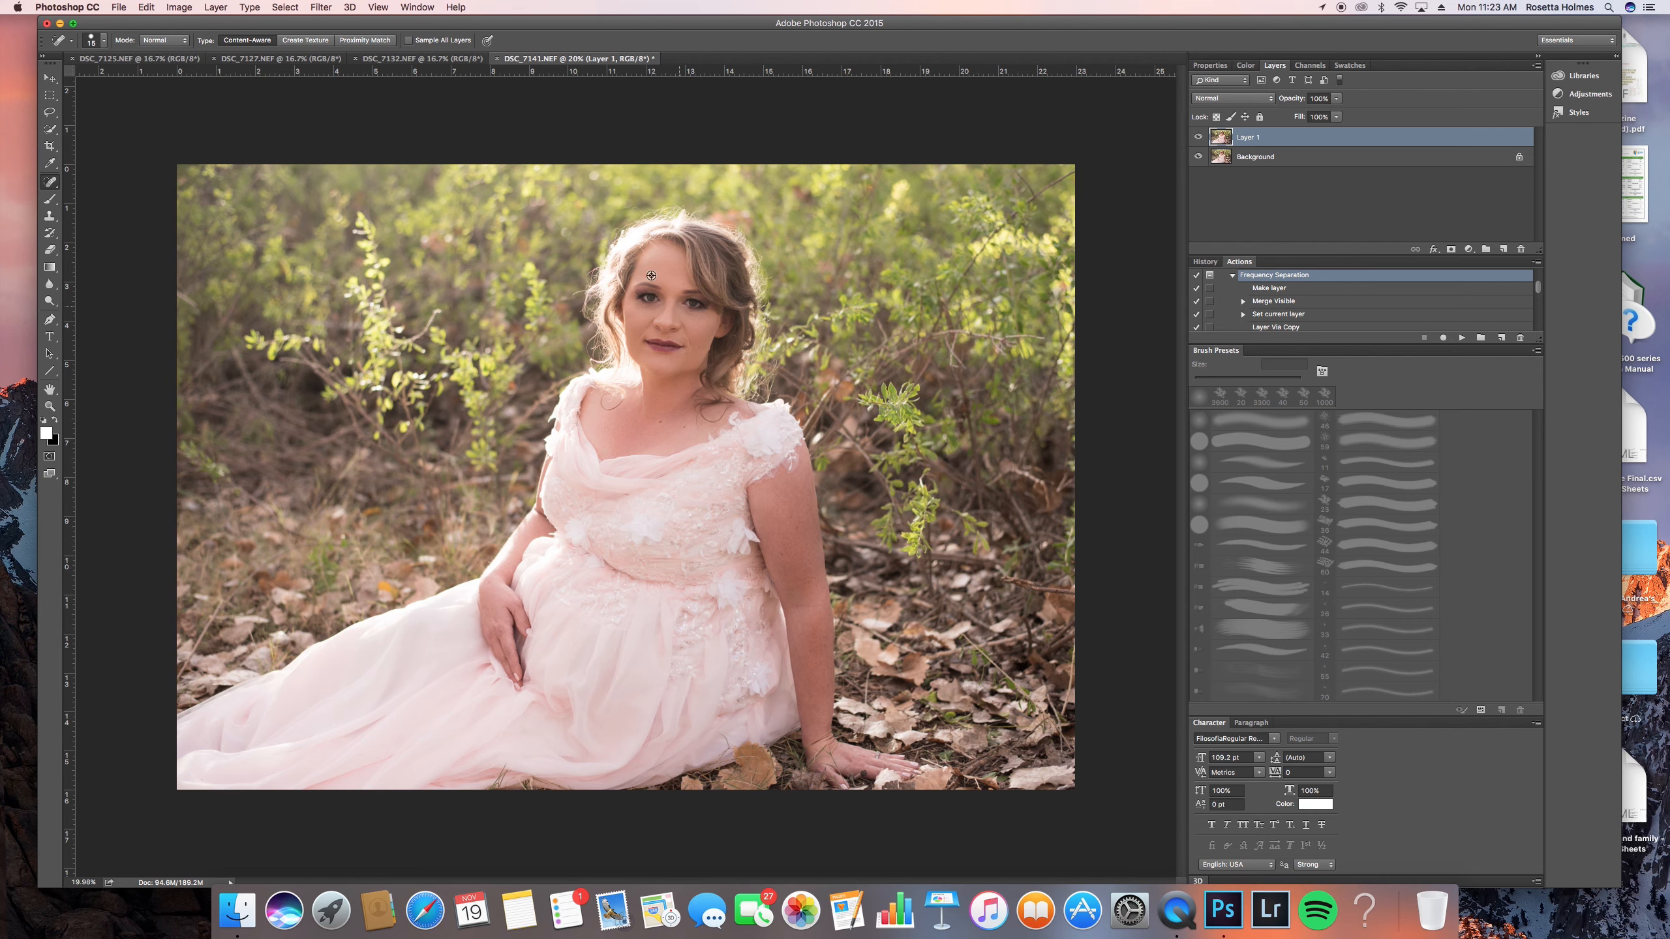
scroll(719, 299, "up", 10)
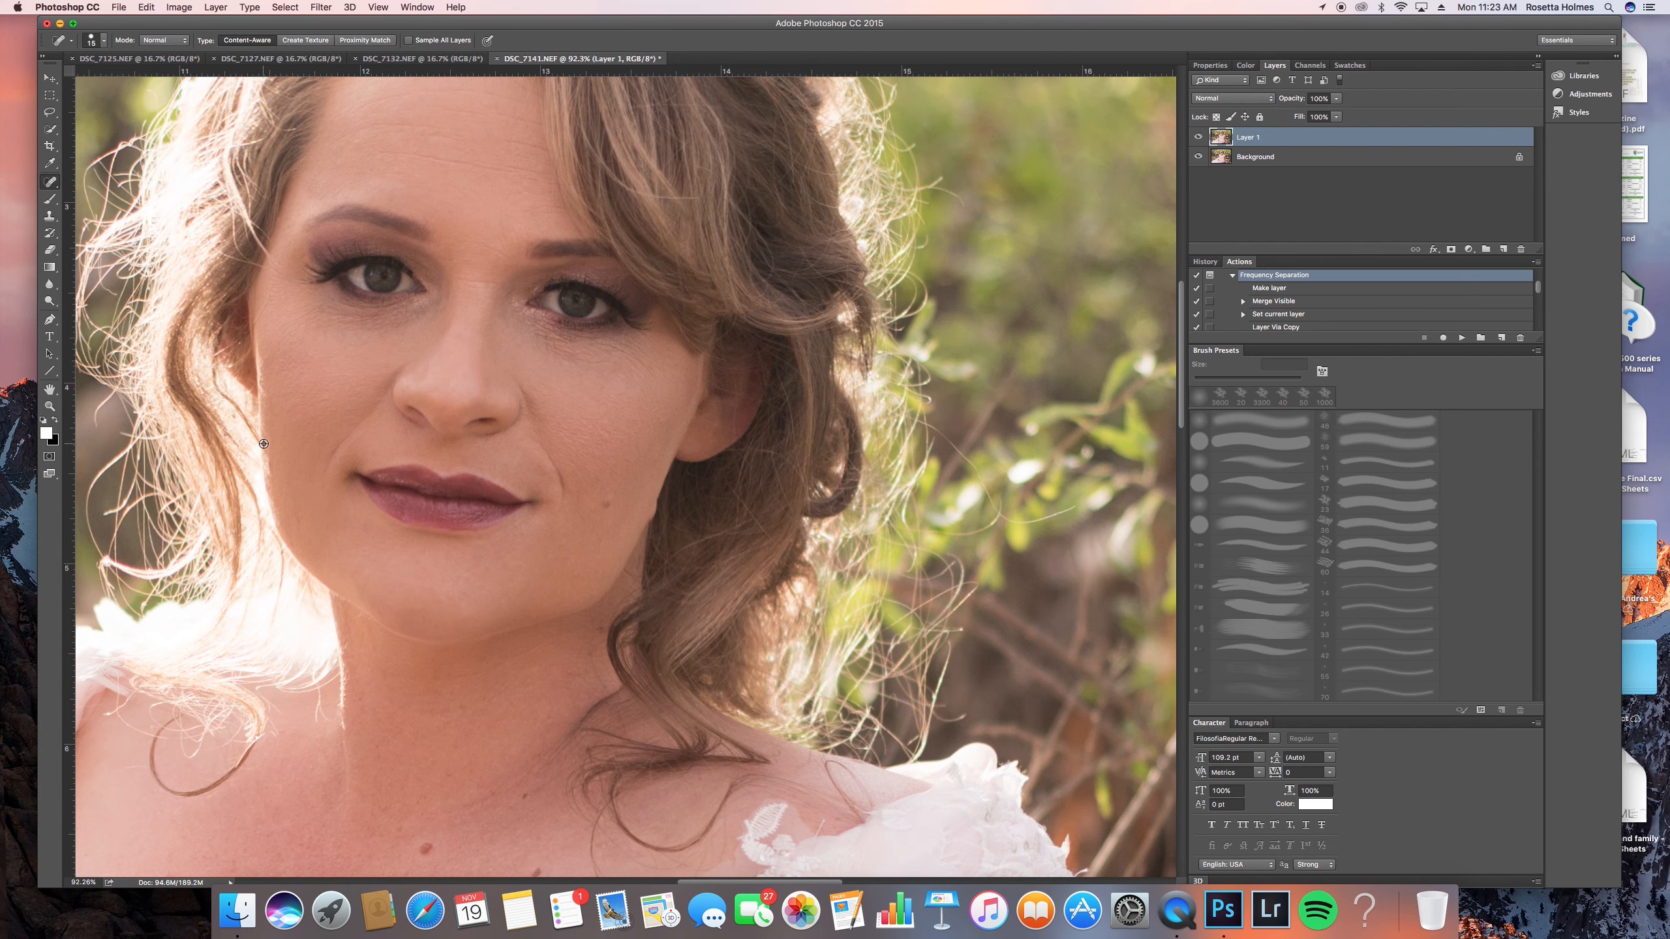
scroll(266, 444, "down", 2)
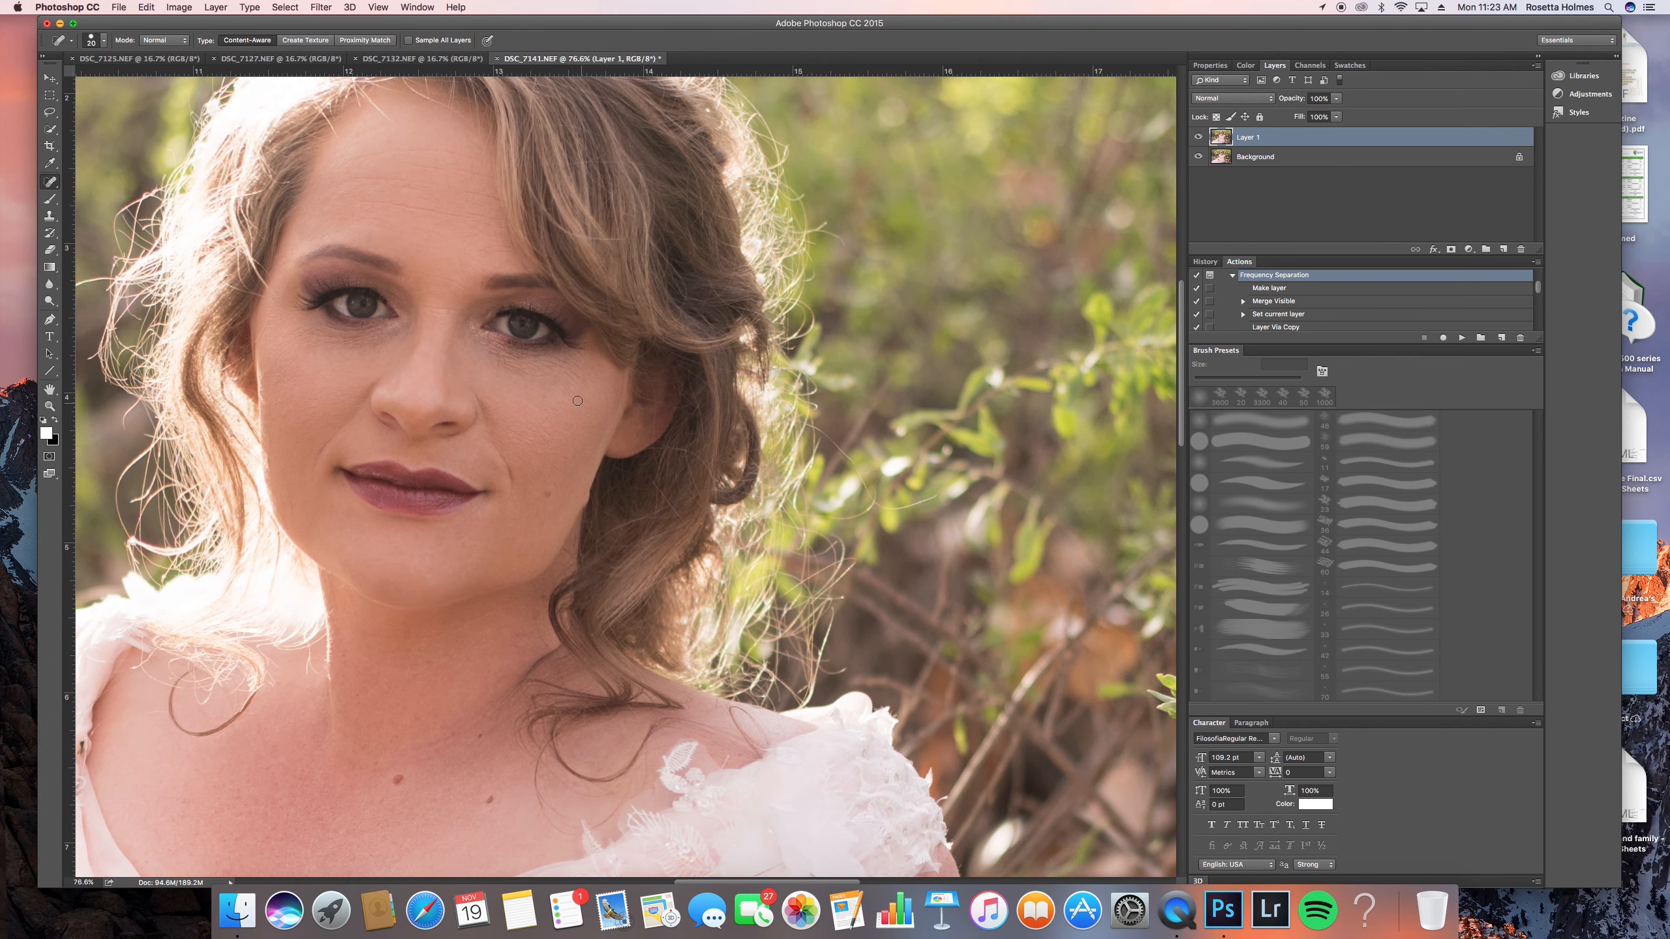
key("bracketleft")
scroll(521, 404, "down", 5)
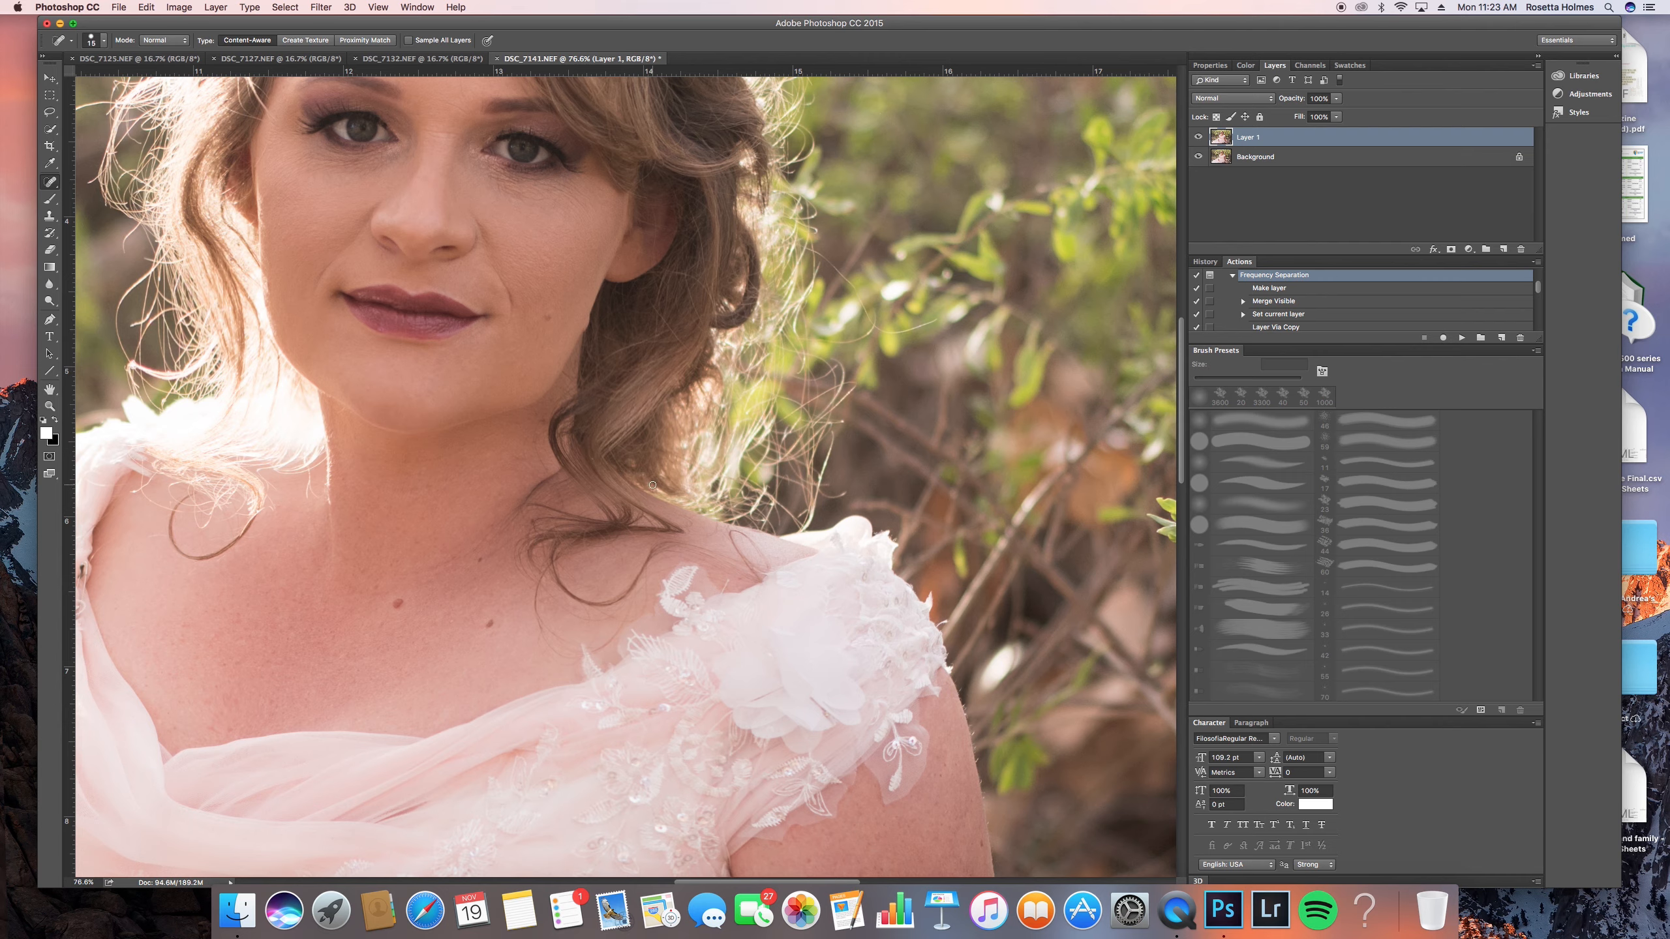
scroll(421, 452, "down", 1)
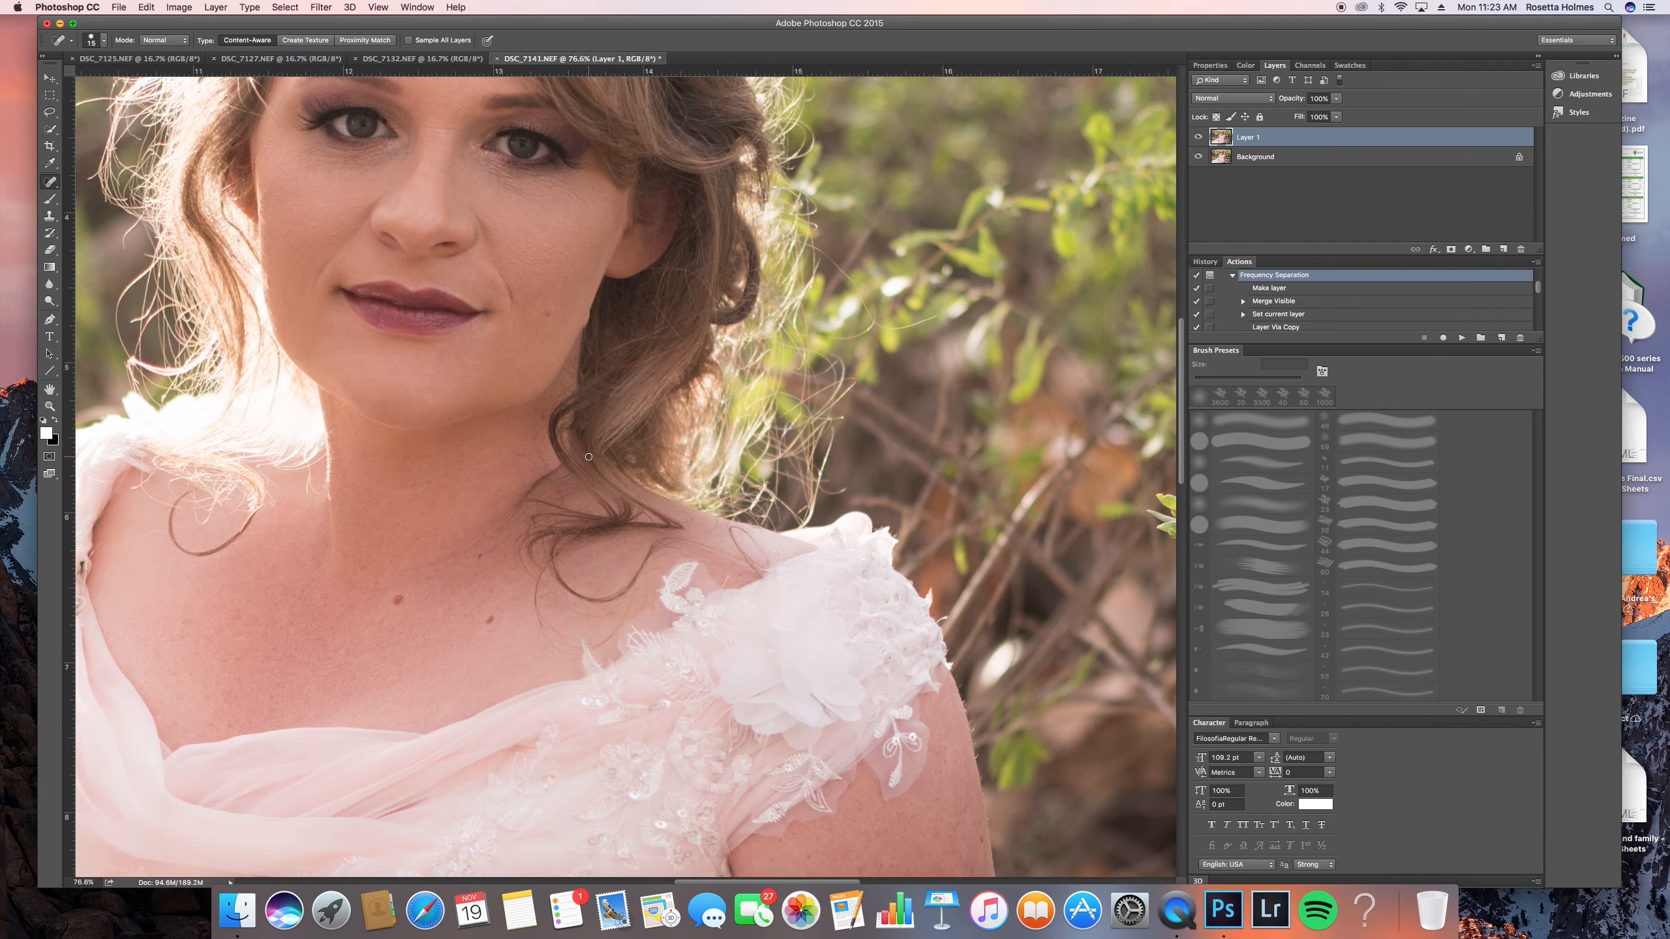
key("super+0")
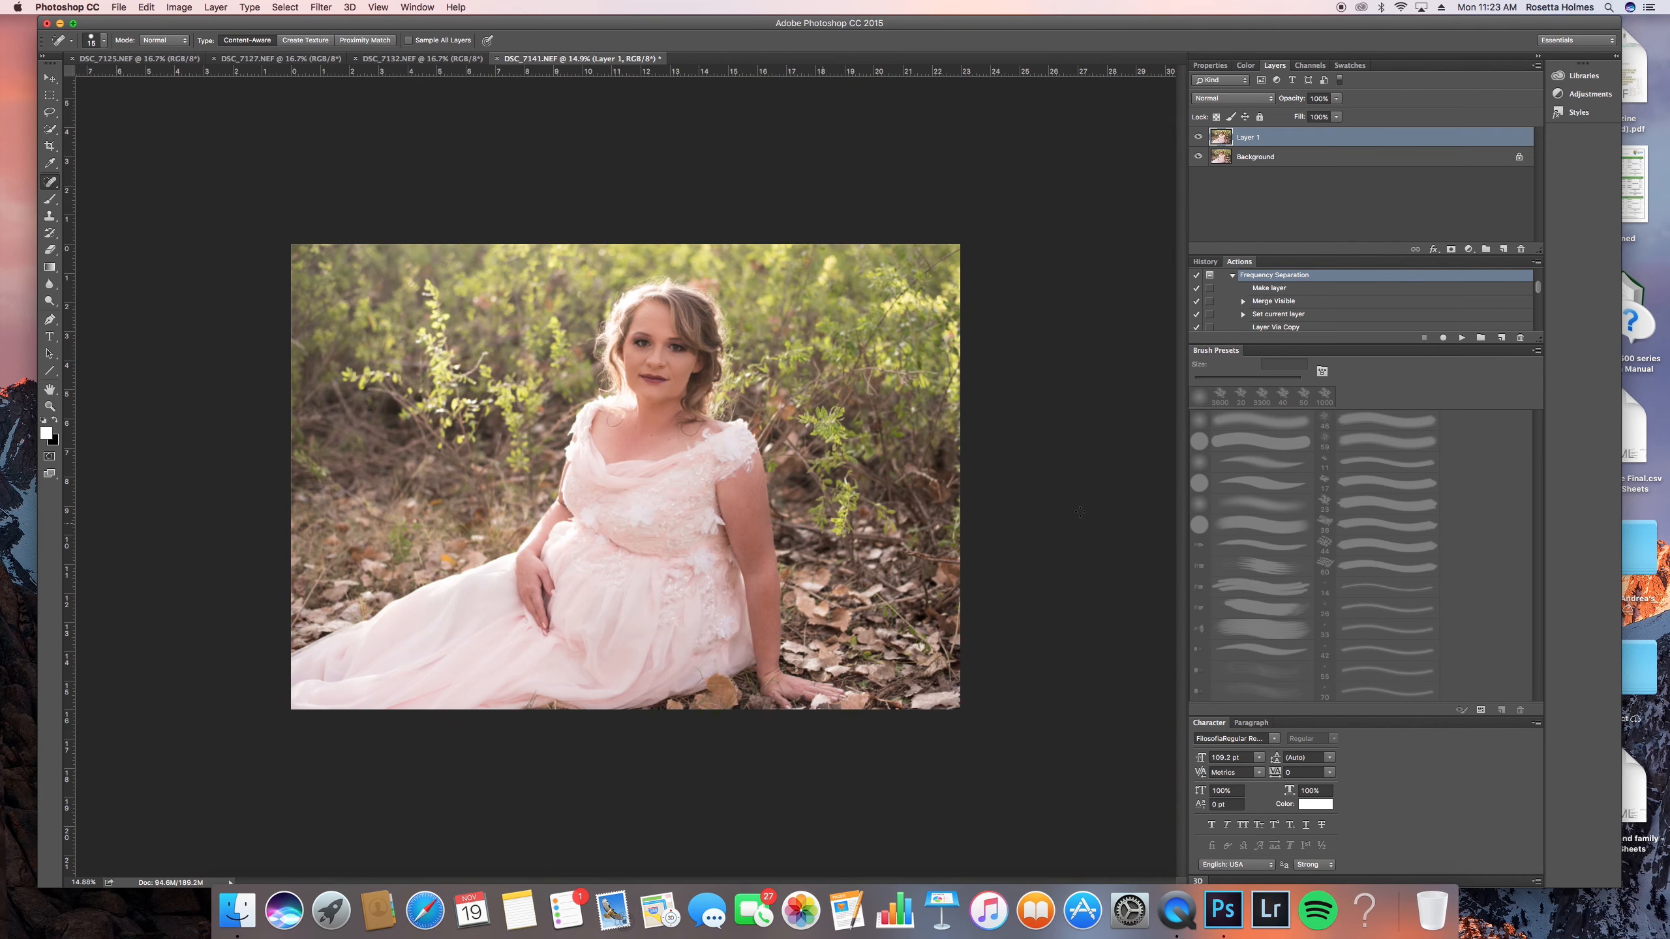
- Flatten the image and run the Frequency Separation action, slightly raising the Gaussian Blur radius for the LF layer
right_click(1321, 160)
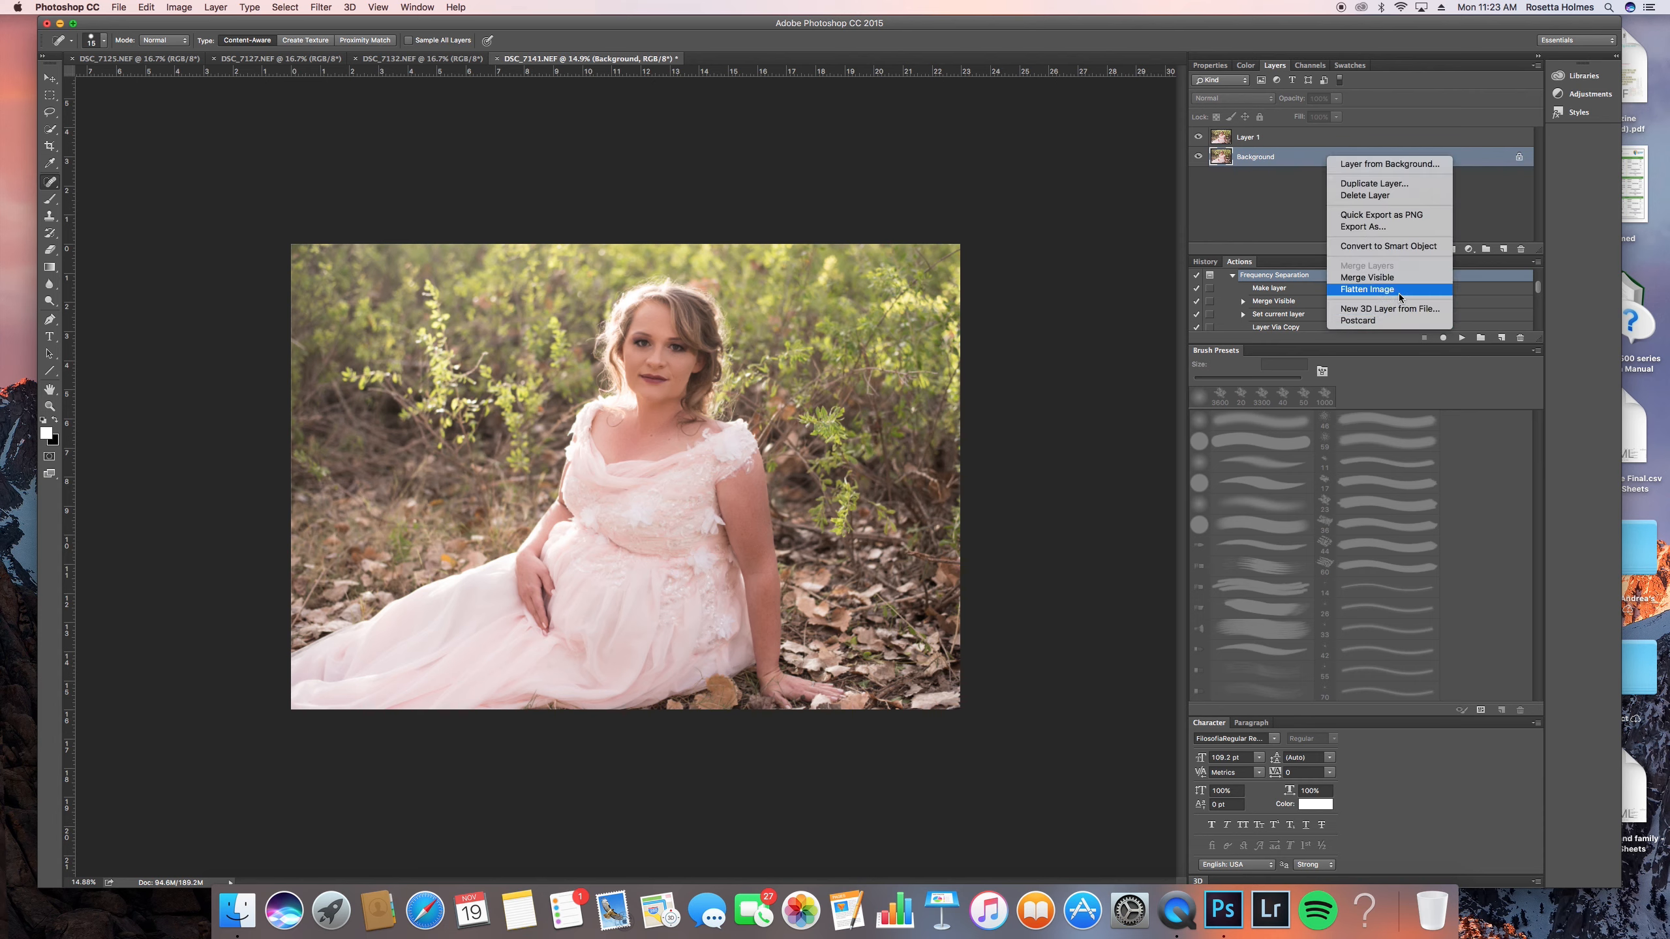
left_click(1398, 294)
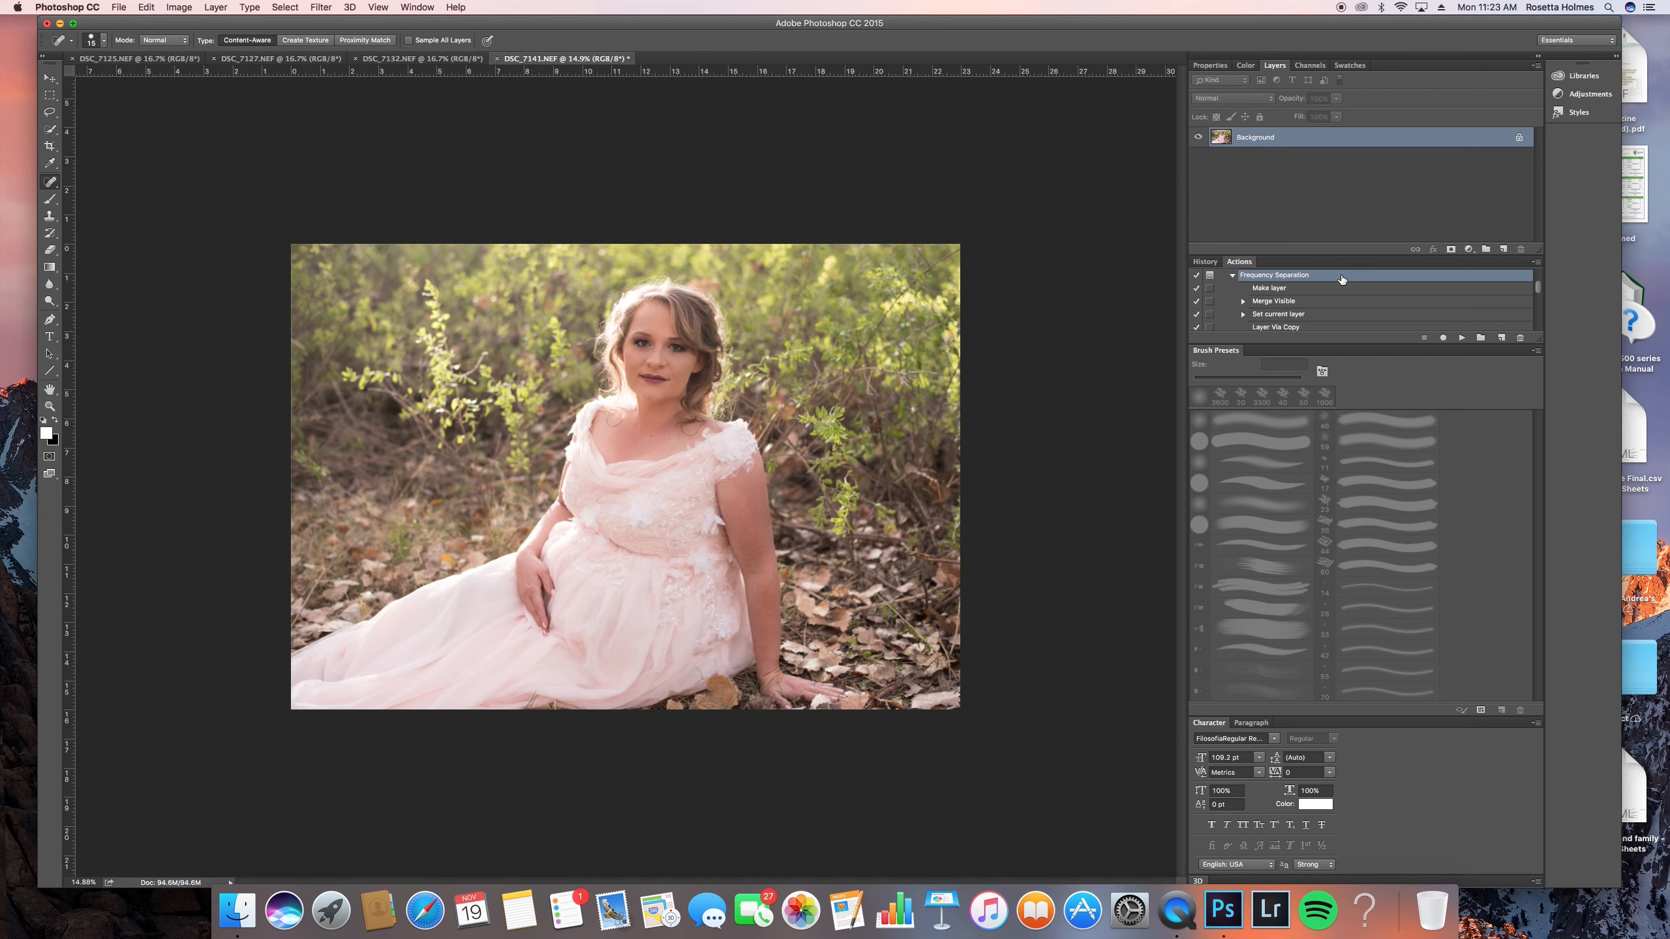
left_click(1464, 338)
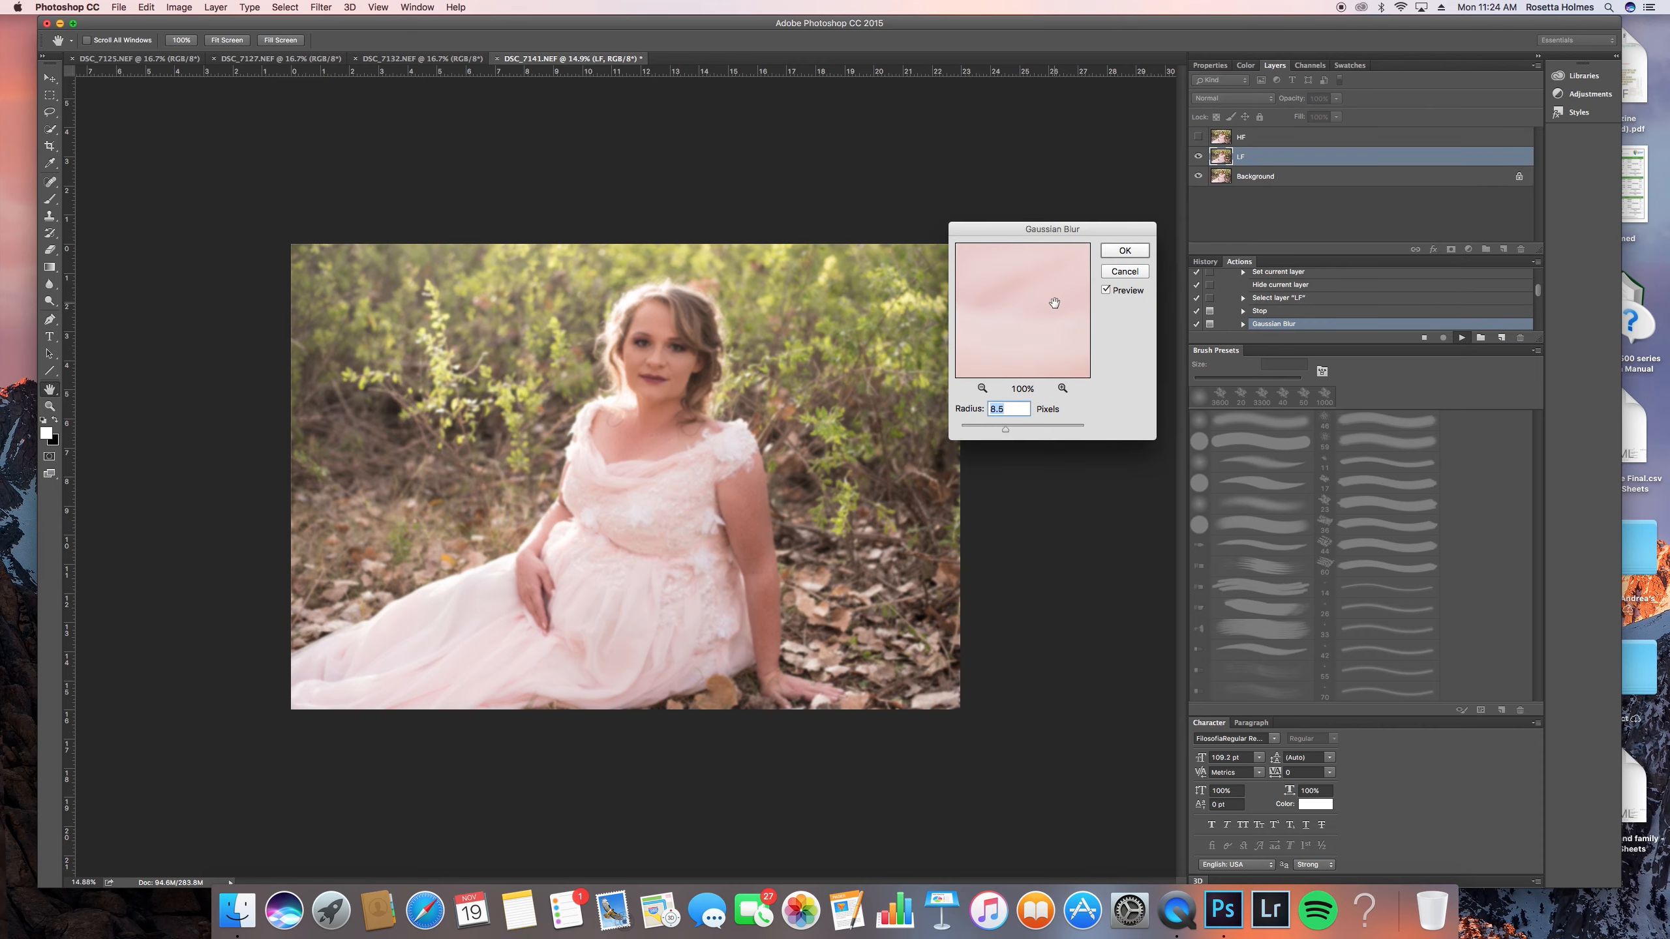
left_click_drag(1006, 429, 1012, 434)
left_click(1125, 250)
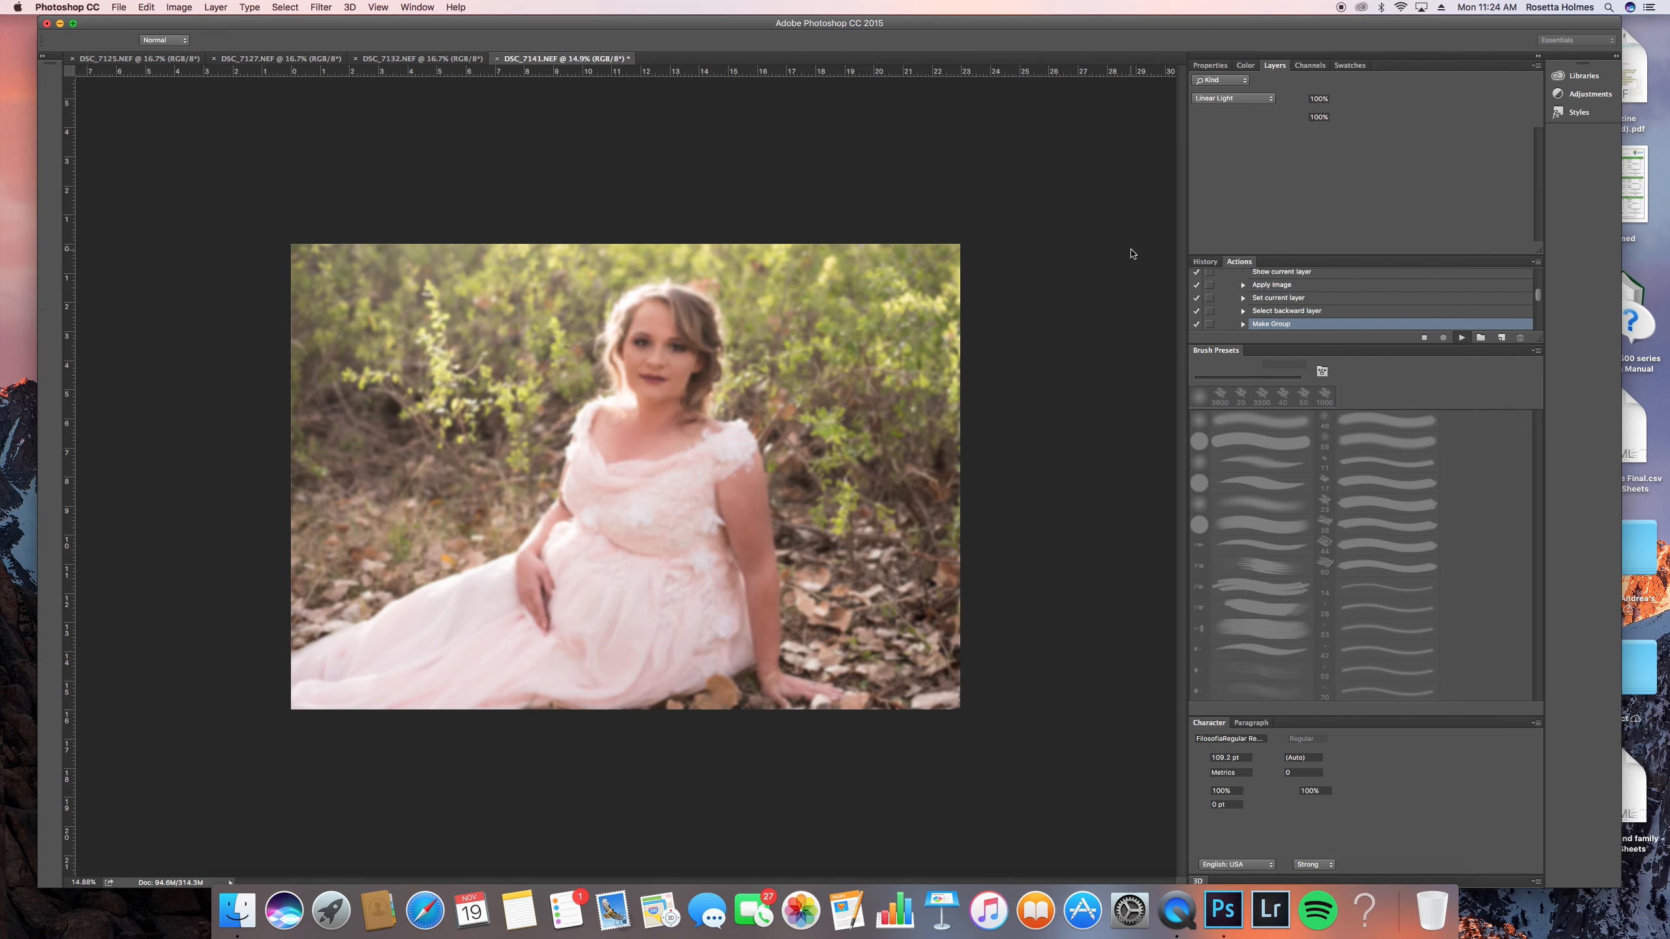
left_click(958, 293)
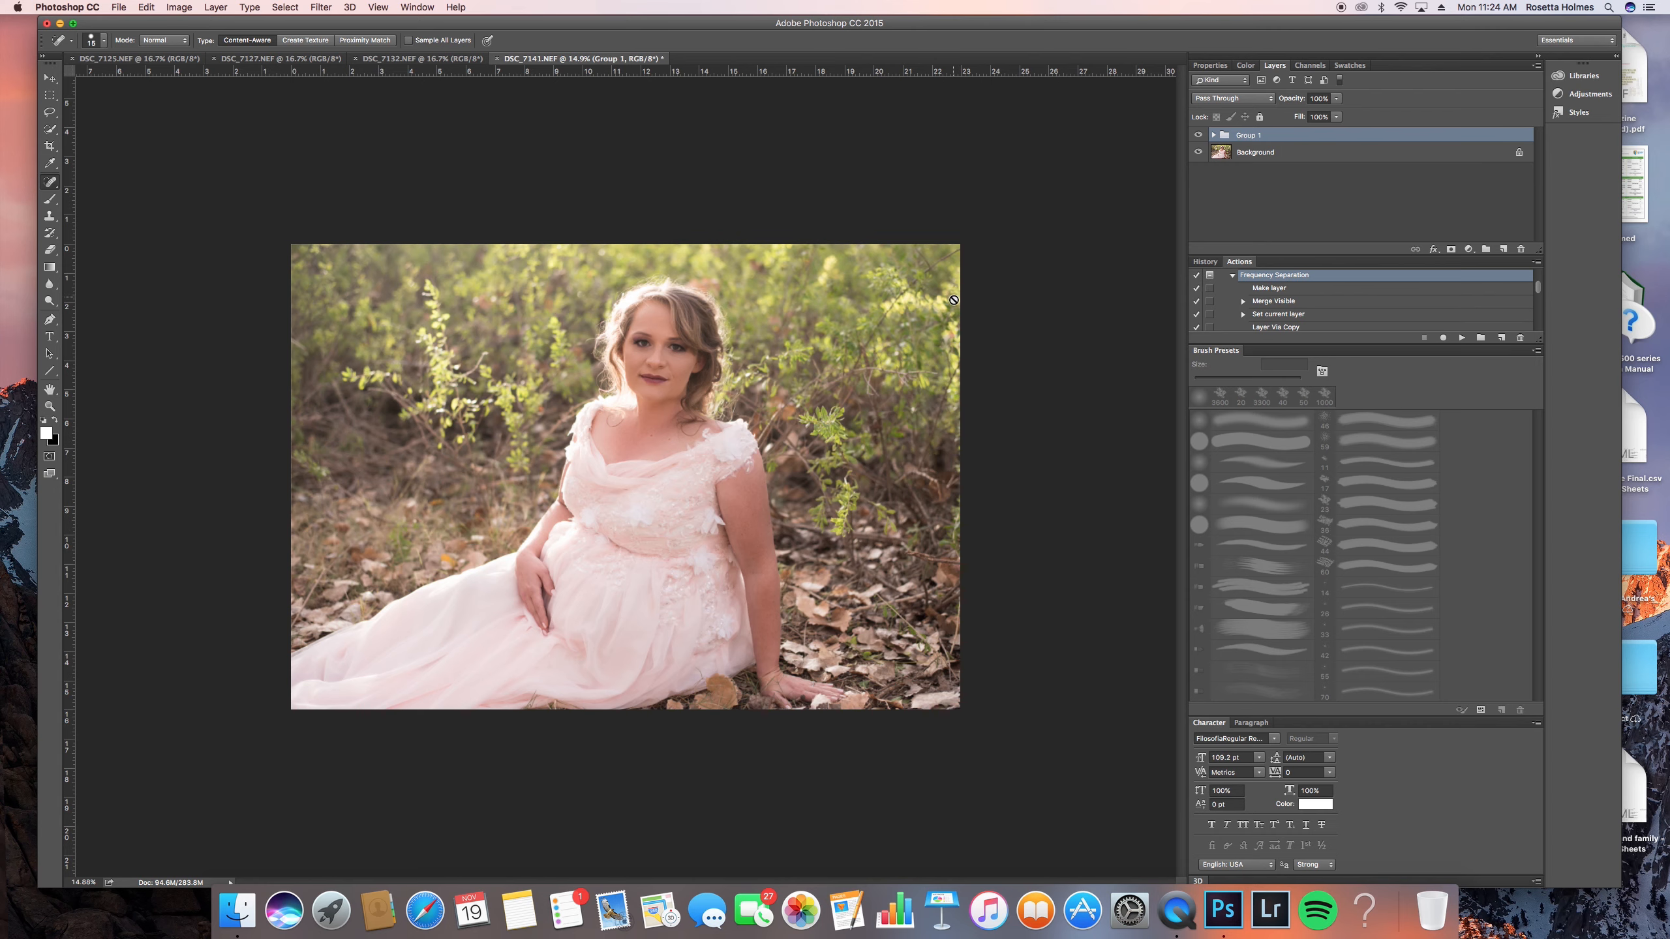
- On the LF layer in Group 1, lasso the upper arm skin with a 5 px feather and reapply the Gaussian Blur
left_click(1213, 135)
left_click(1279, 172)
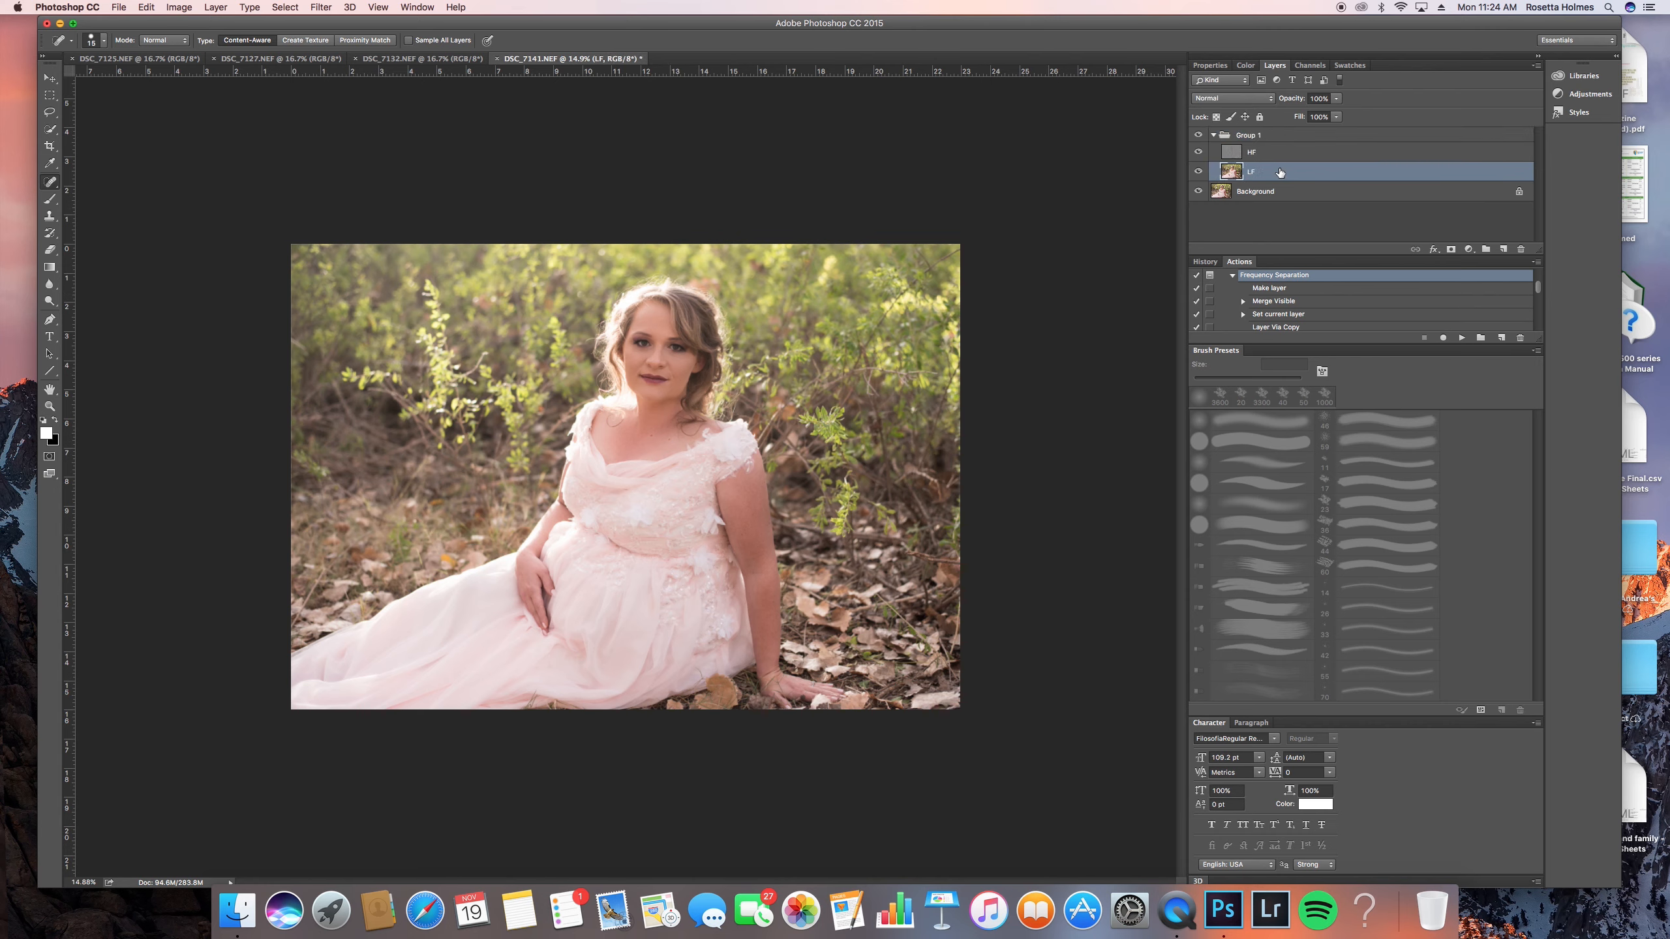
key("super+plus")
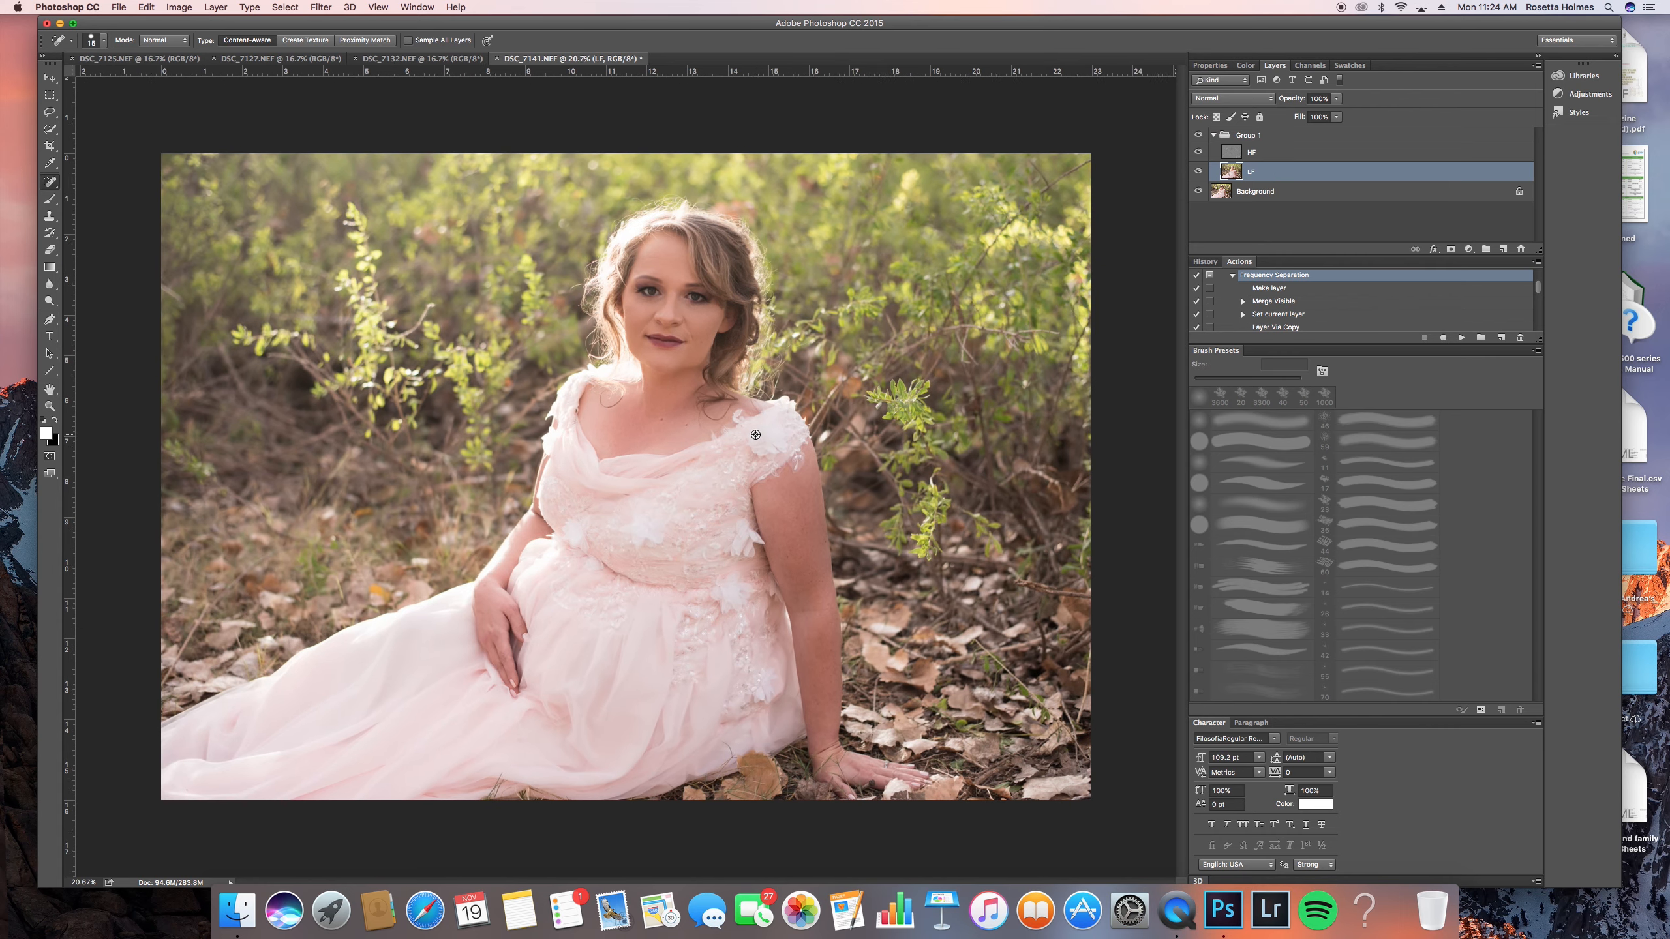
key("l")
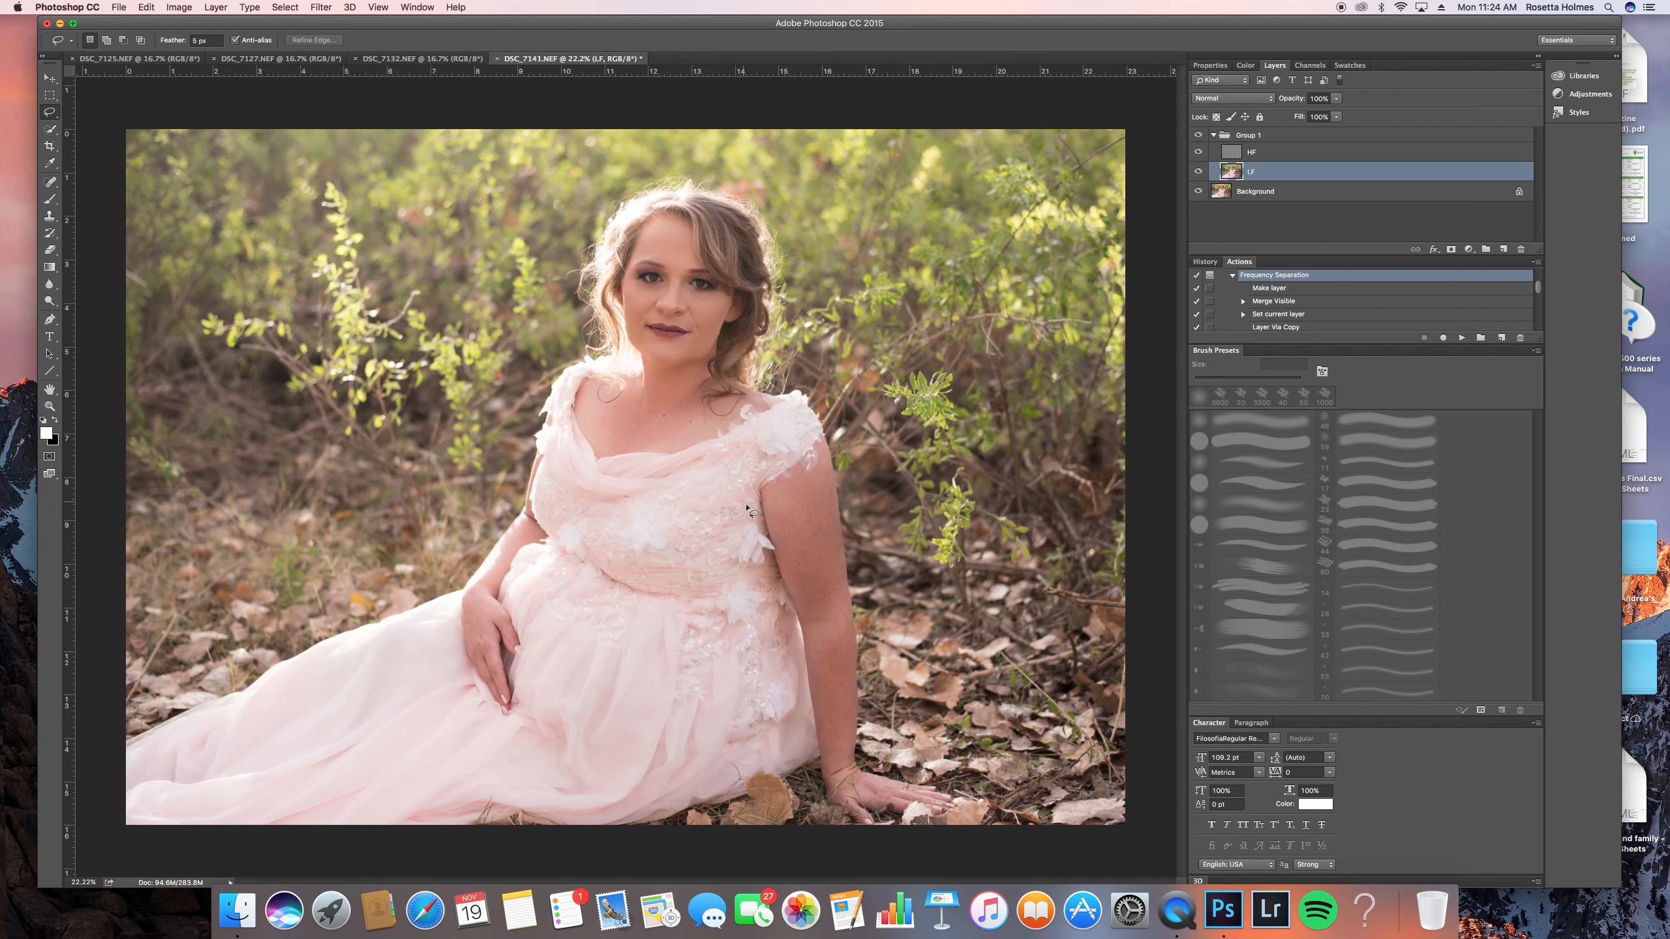
mouse_move(796, 480)
left_mouse_down()
mouse_move(774, 498)
mouse_move(802, 600)
mouse_move(844, 582)
mouse_move(846, 513)
mouse_move(801, 480)
mouse_move(774, 511)
mouse_move(783, 553)
mouse_move(841, 579)
mouse_move(847, 522)
mouse_move(812, 473)
left_mouse_up()
key("super+f")
- Lasso further skin patches along the arm down to the elbow, blur each with the last filter, and deselect
mouse_move(833, 600)
left_mouse_down()
mouse_move(827, 567)
mouse_move(803, 584)
mouse_move(833, 598)
left_mouse_up()
key("super+f")
mouse_move(807, 510)
left_mouse_down()
mouse_move(785, 527)
mouse_move(811, 626)
mouse_move(839, 601)
mouse_move(832, 509)
mouse_move(815, 551)
left_mouse_up()
key("super+f")
key("super+f")
key("super+d")
mouse_move(835, 619)
left_mouse_down()
mouse_move(816, 685)
mouse_move(832, 725)
mouse_move(856, 716)
mouse_move(861, 678)
mouse_move(845, 625)
left_mouse_up()
- Lasso the skin at the neck, repeat the blur, and compare the result by toggling Group 1's visibility
key("super+f")
key("super+d")
mouse_move(681, 386)
left_mouse_down()
mouse_move(655, 391)
mouse_move(690, 422)
mouse_move(688, 399)
left_mouse_up()
key("super+f")
left_click(1198, 136)
left_click(1197, 135)
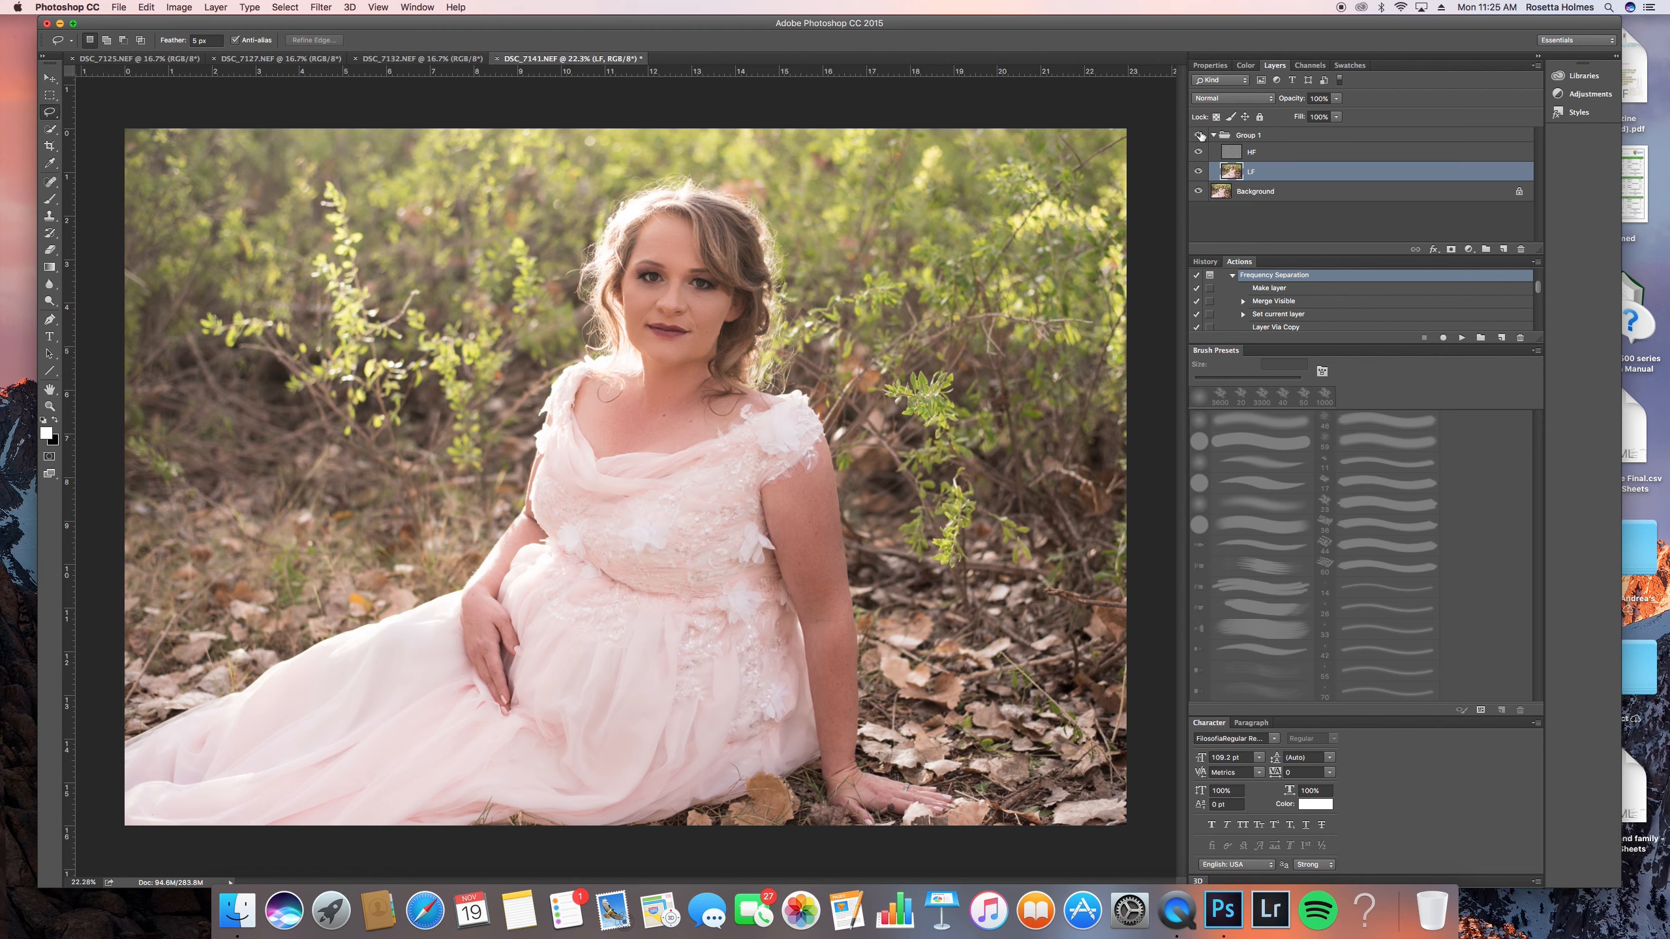
left_click(1199, 136)
left_click(1199, 136)
- Add an empty layer between LF and HF and sample the skin tone at the nose for the Brush tool
scroll(675, 296, "up", 5)
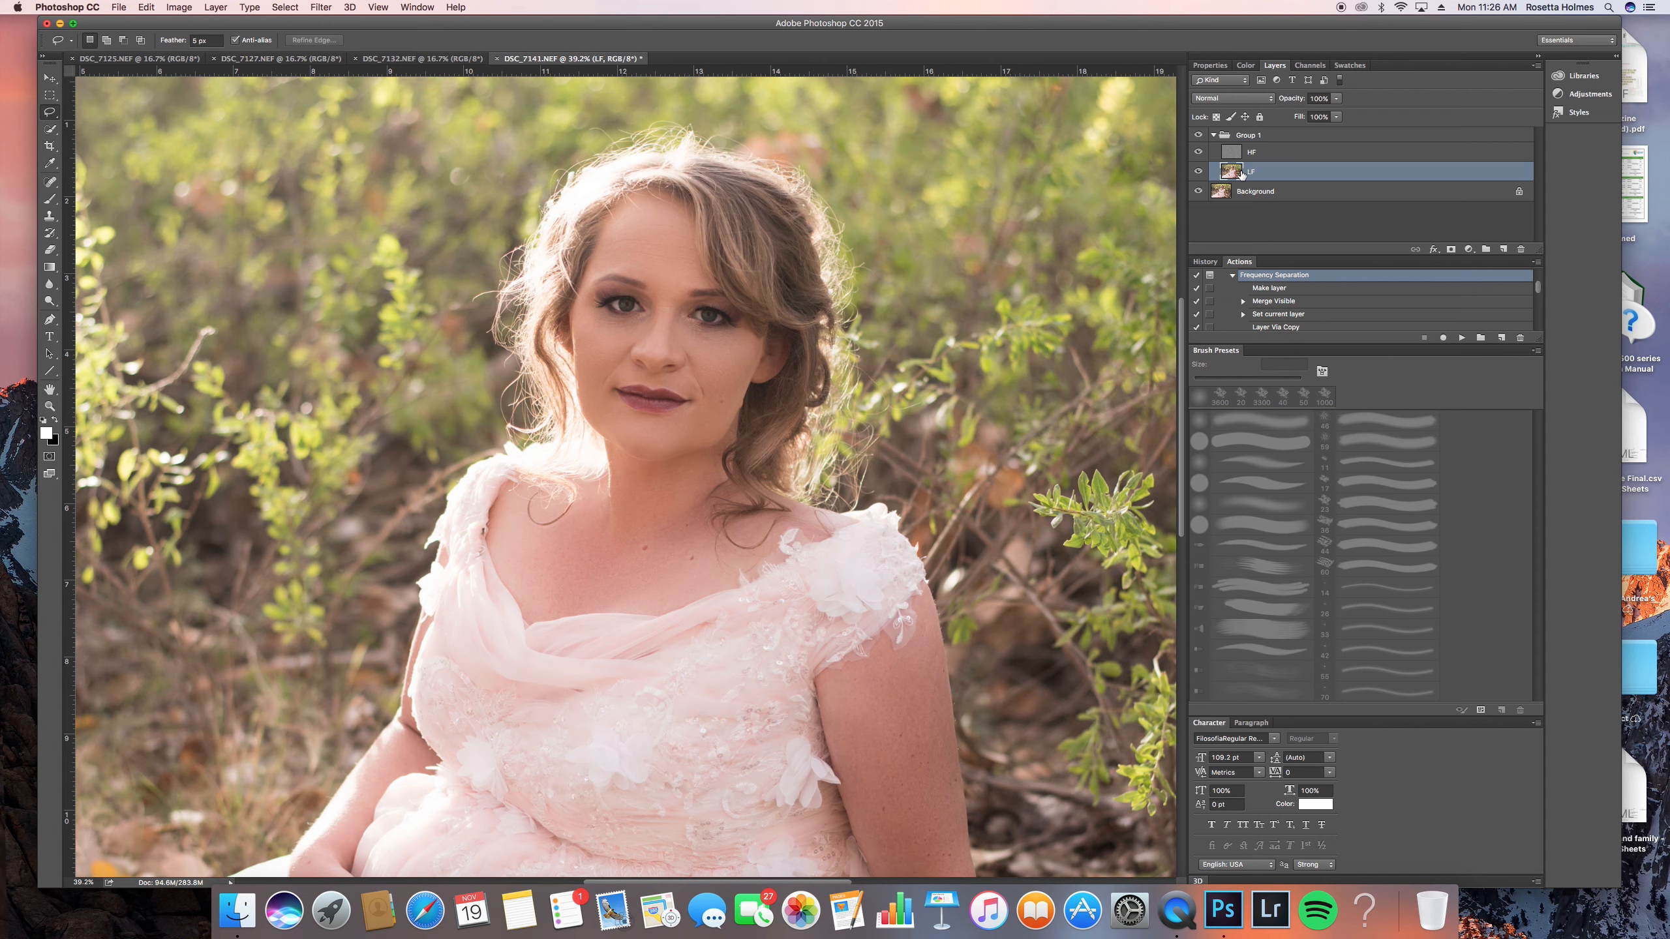
left_click(1503, 249)
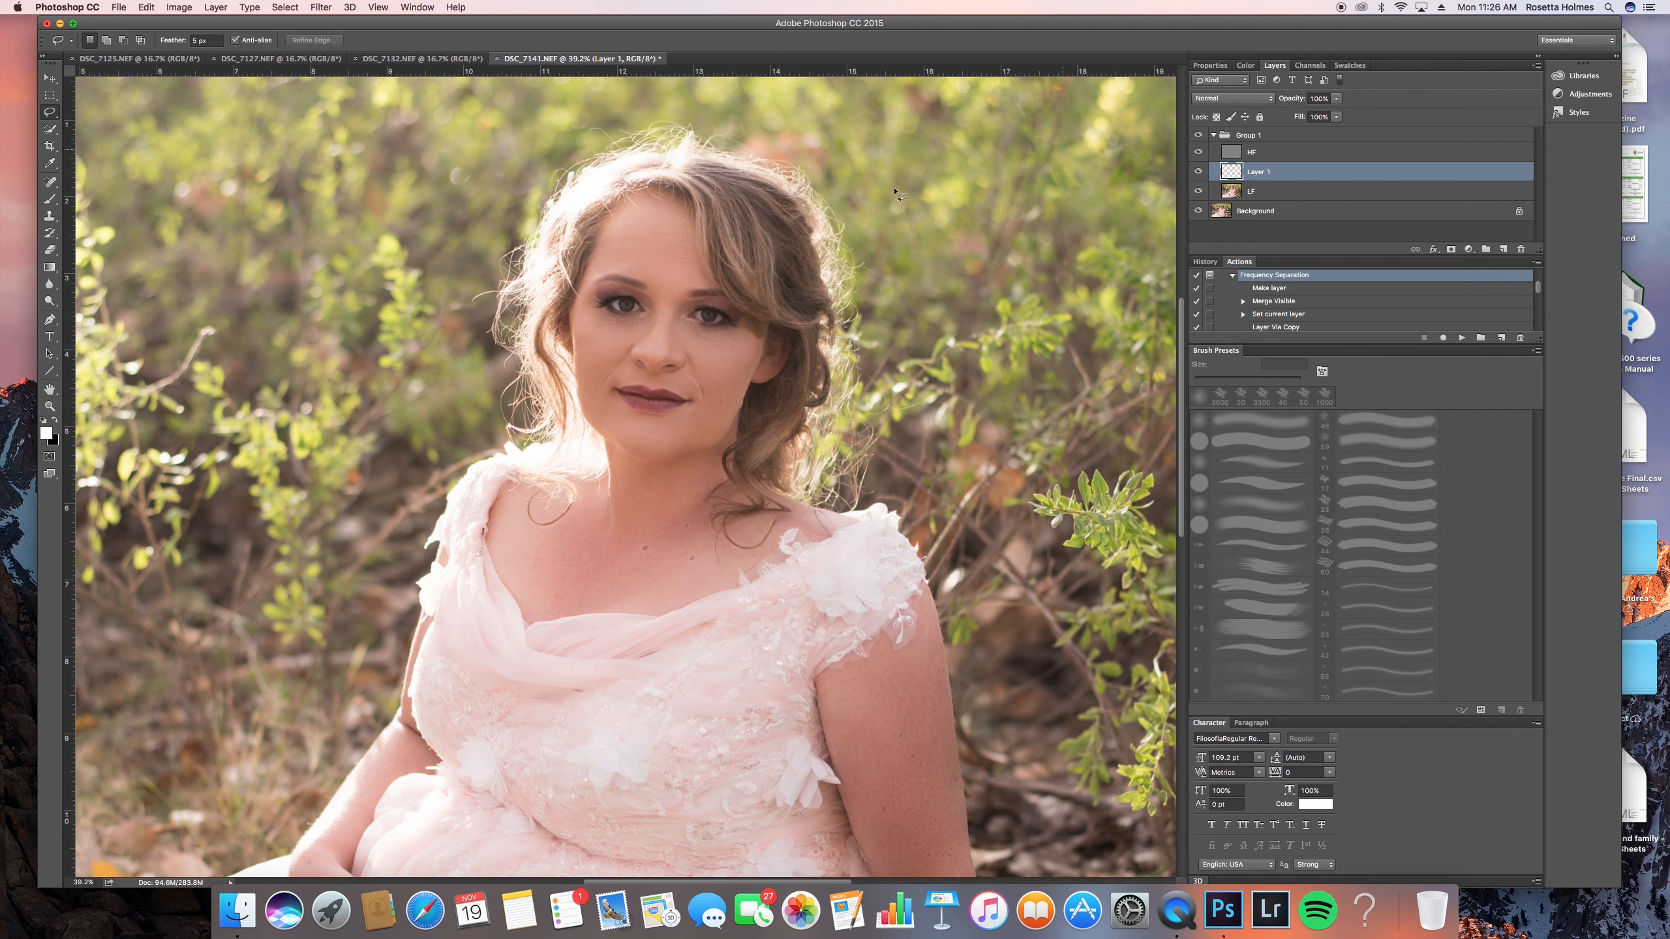
key("b")
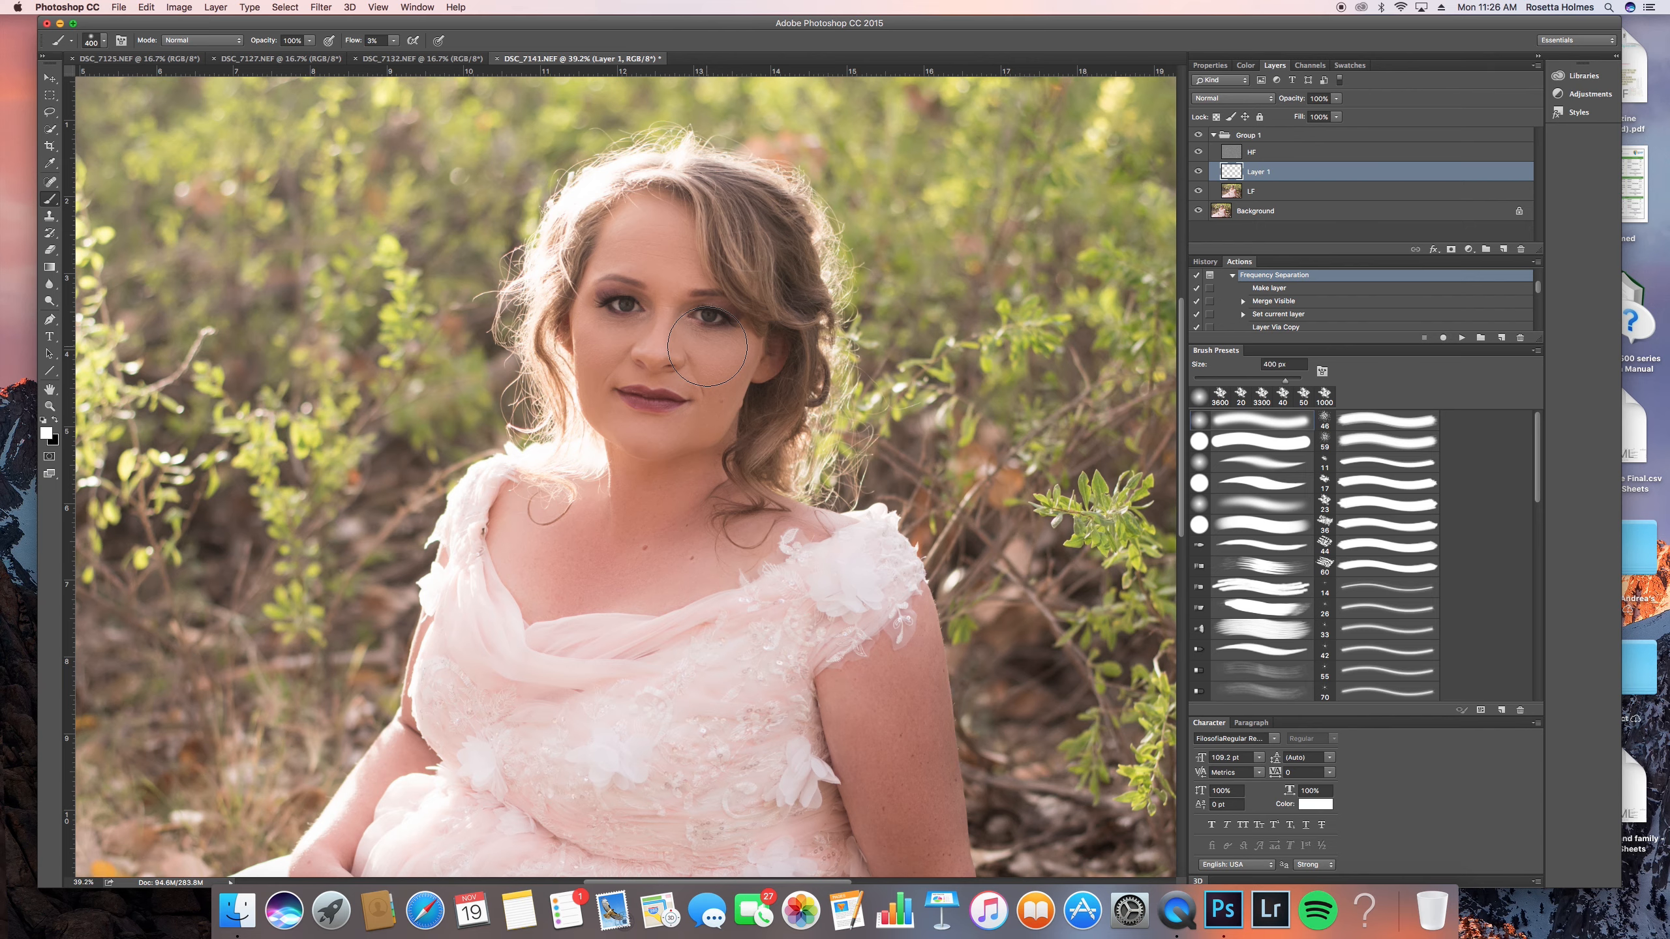
left_click(664, 345, "alt")
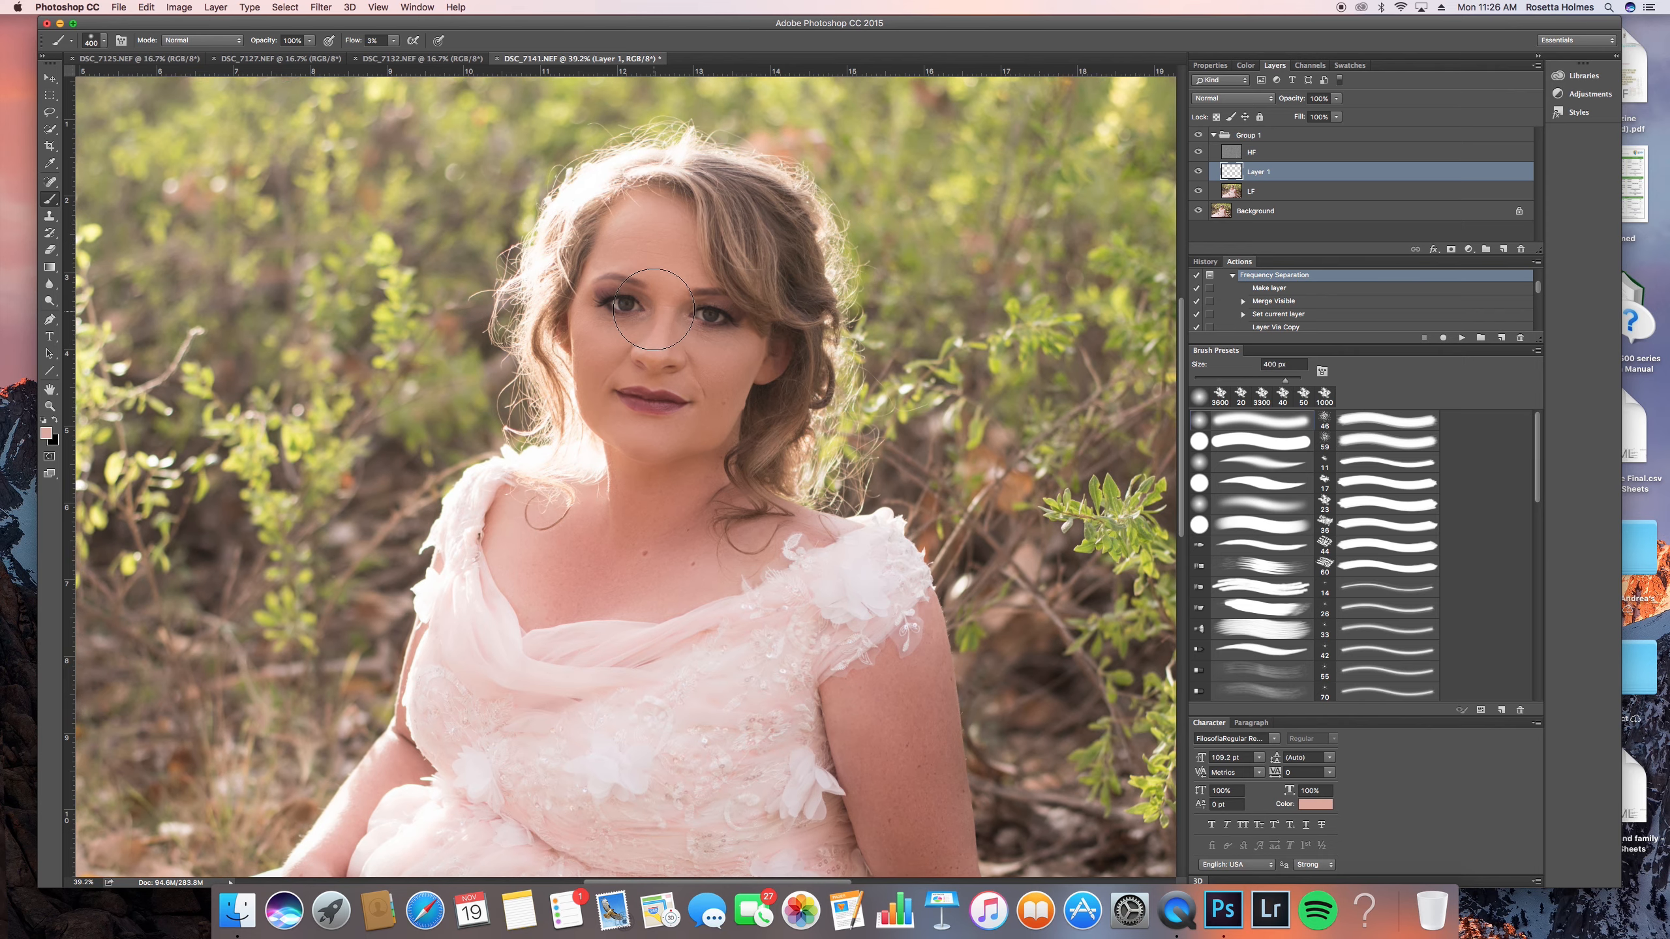
scroll(654, 309, "up", 5)
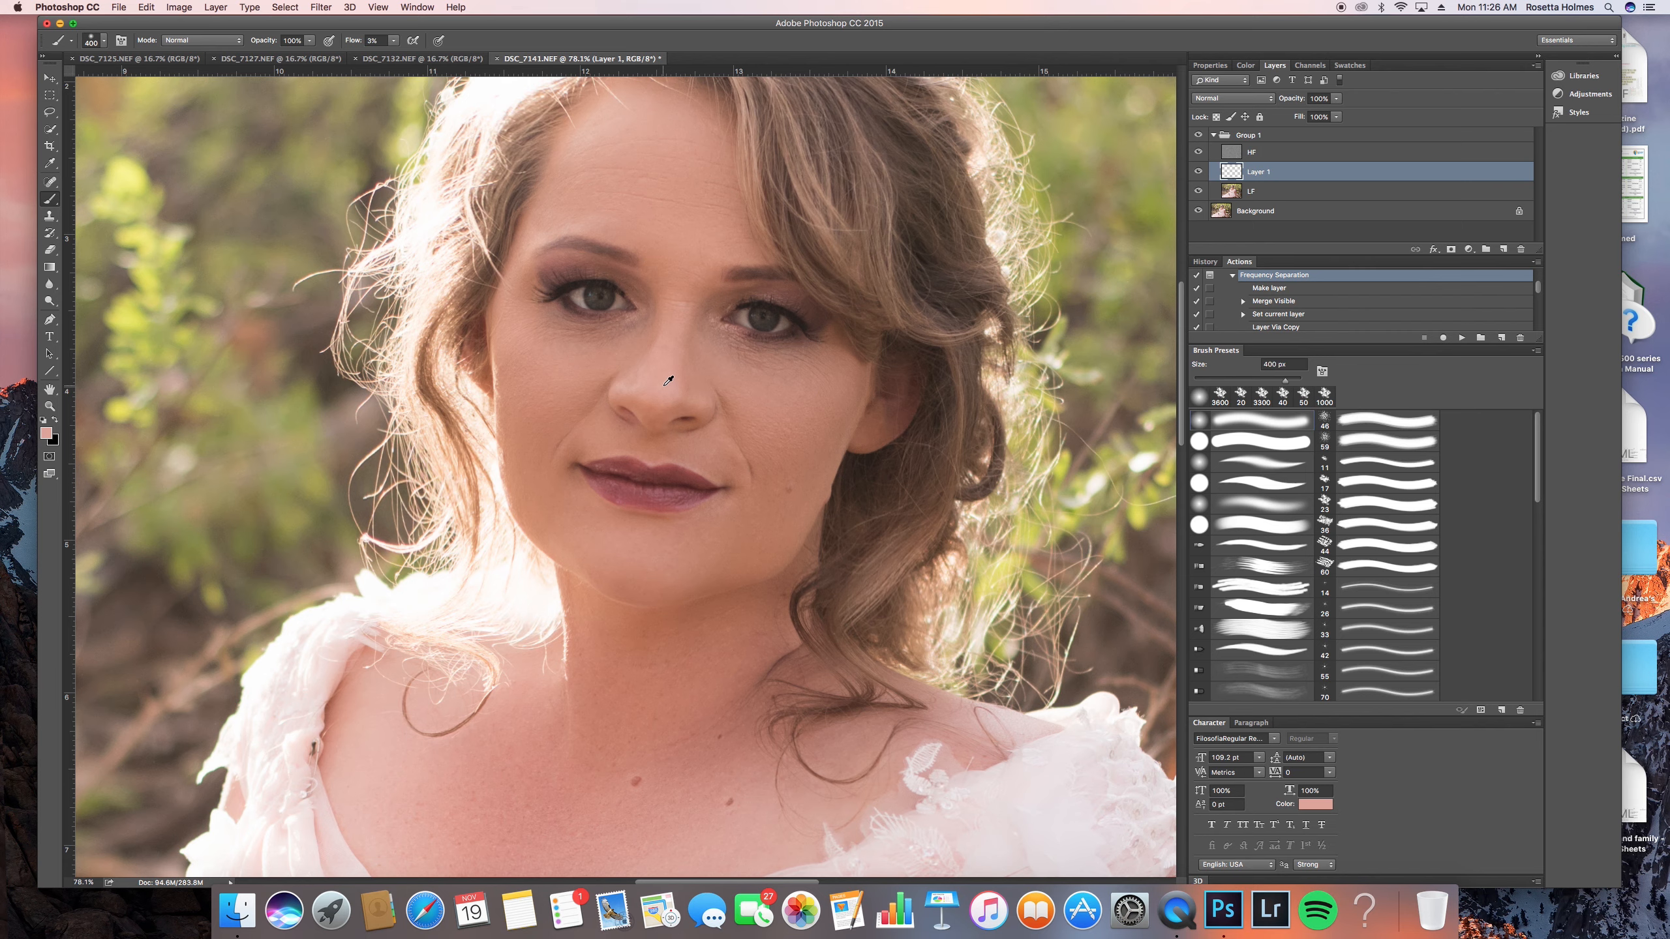
- Paint skin tone over the uneven areas of the face on Layer 1 at 3% flow, reducing the brush to 30 px for fine areas
key("bracketleft")
key("bracketleft")
key("bracketleft")
key("bracketleft")
key("bracketleft")
key("bracketleft")
key("bracketleft")
key("bracketleft")
key("bracketleft")
key("bracketleft")
key("bracketleft")
key("bracketright")
key("bracketleft")
key("bracketright")
key("bracketleft")
key("bracketleft")
key("bracketleft")
key("bracketleft")
key("bracketright")
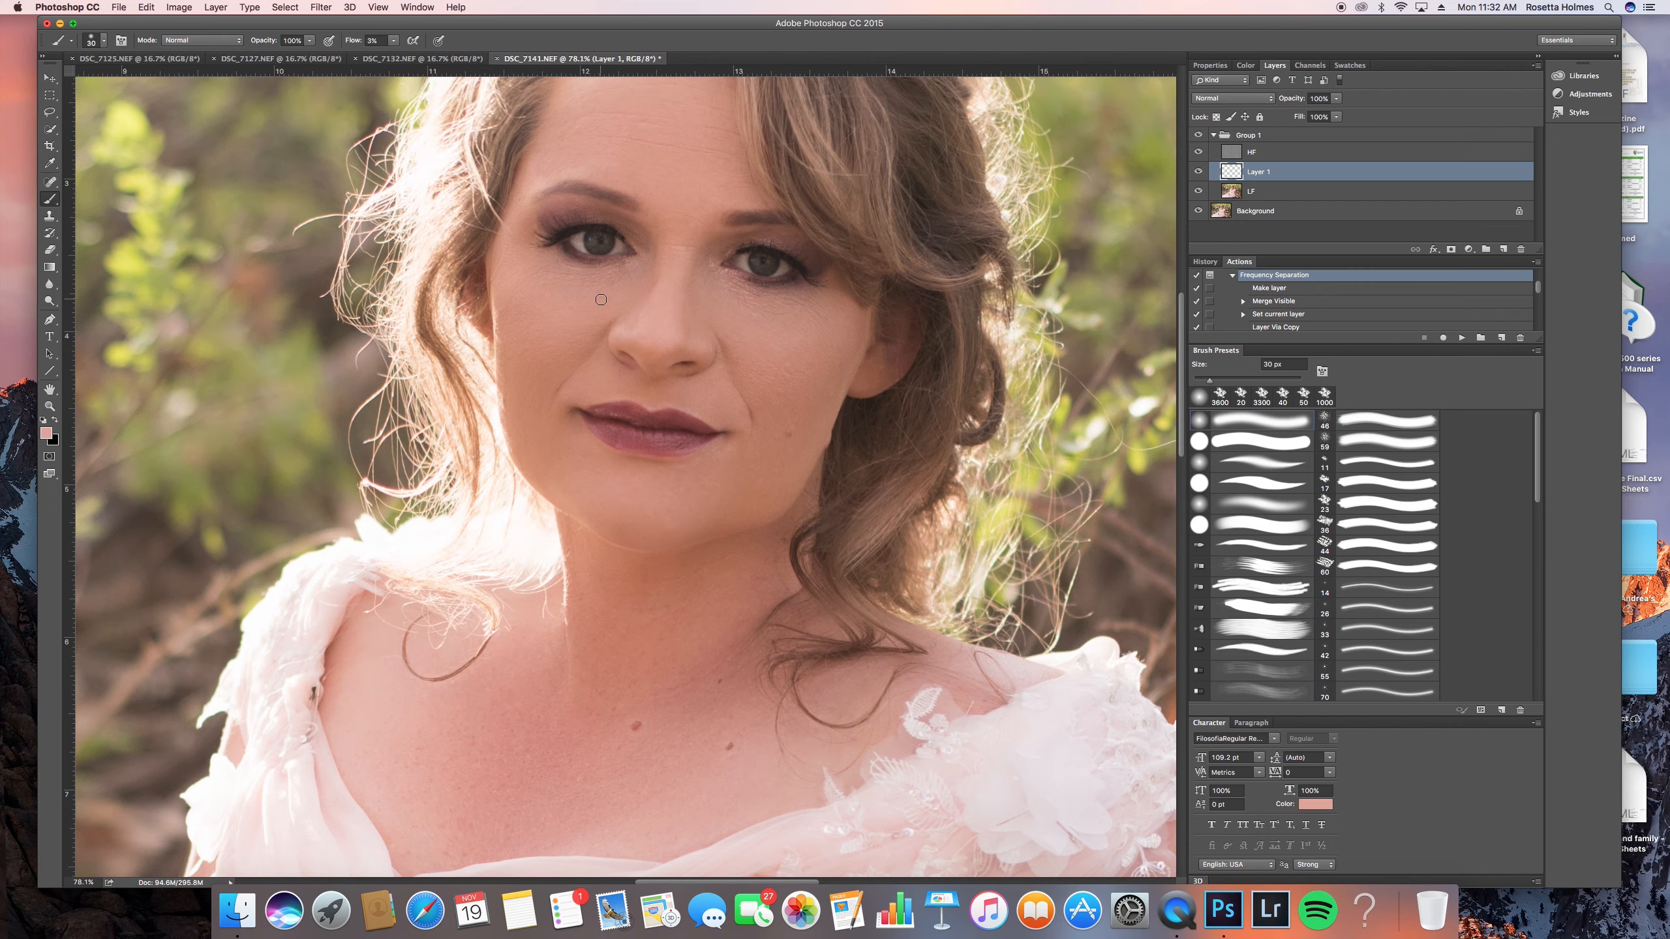
- Compare the whole portrait before and after the skin painting by toggling Group 1's visibility
scroll(600, 299, "down", 10)
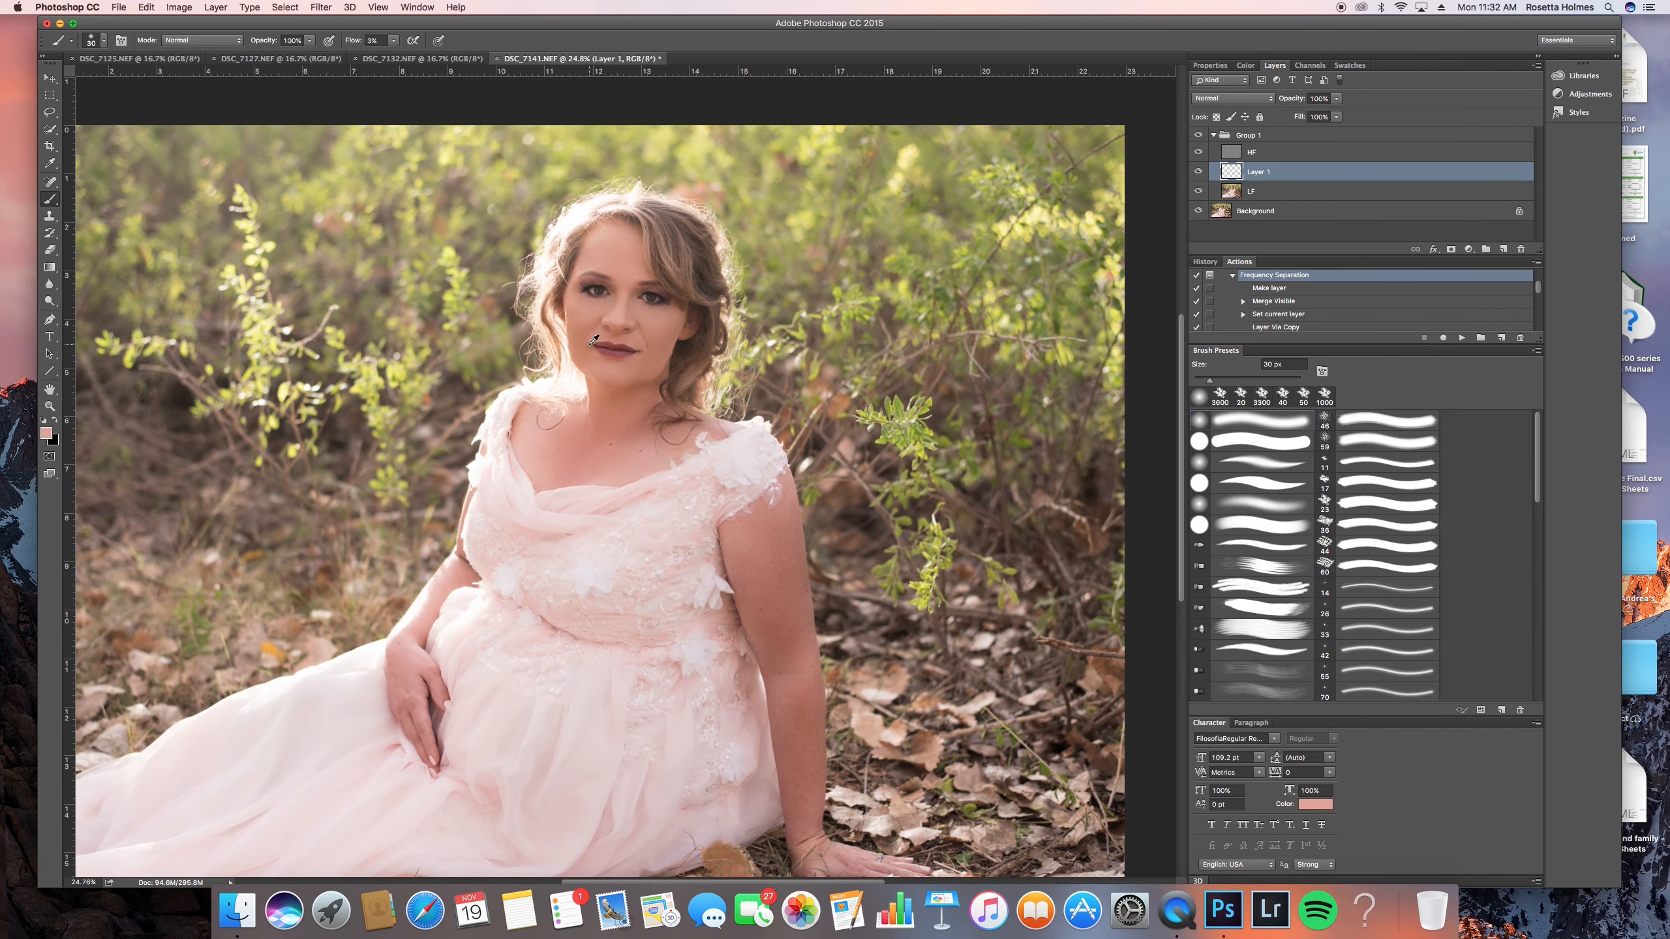
left_click(1198, 135)
left_click(1198, 135)
left_click(1199, 135)
left_click(1199, 135)
left_click(1198, 136)
left_click(1198, 135)
- Sample the chest skin tone and paint over the chest and neck on Layer 1 with a larger brush
scroll(572, 332, "up", 5)
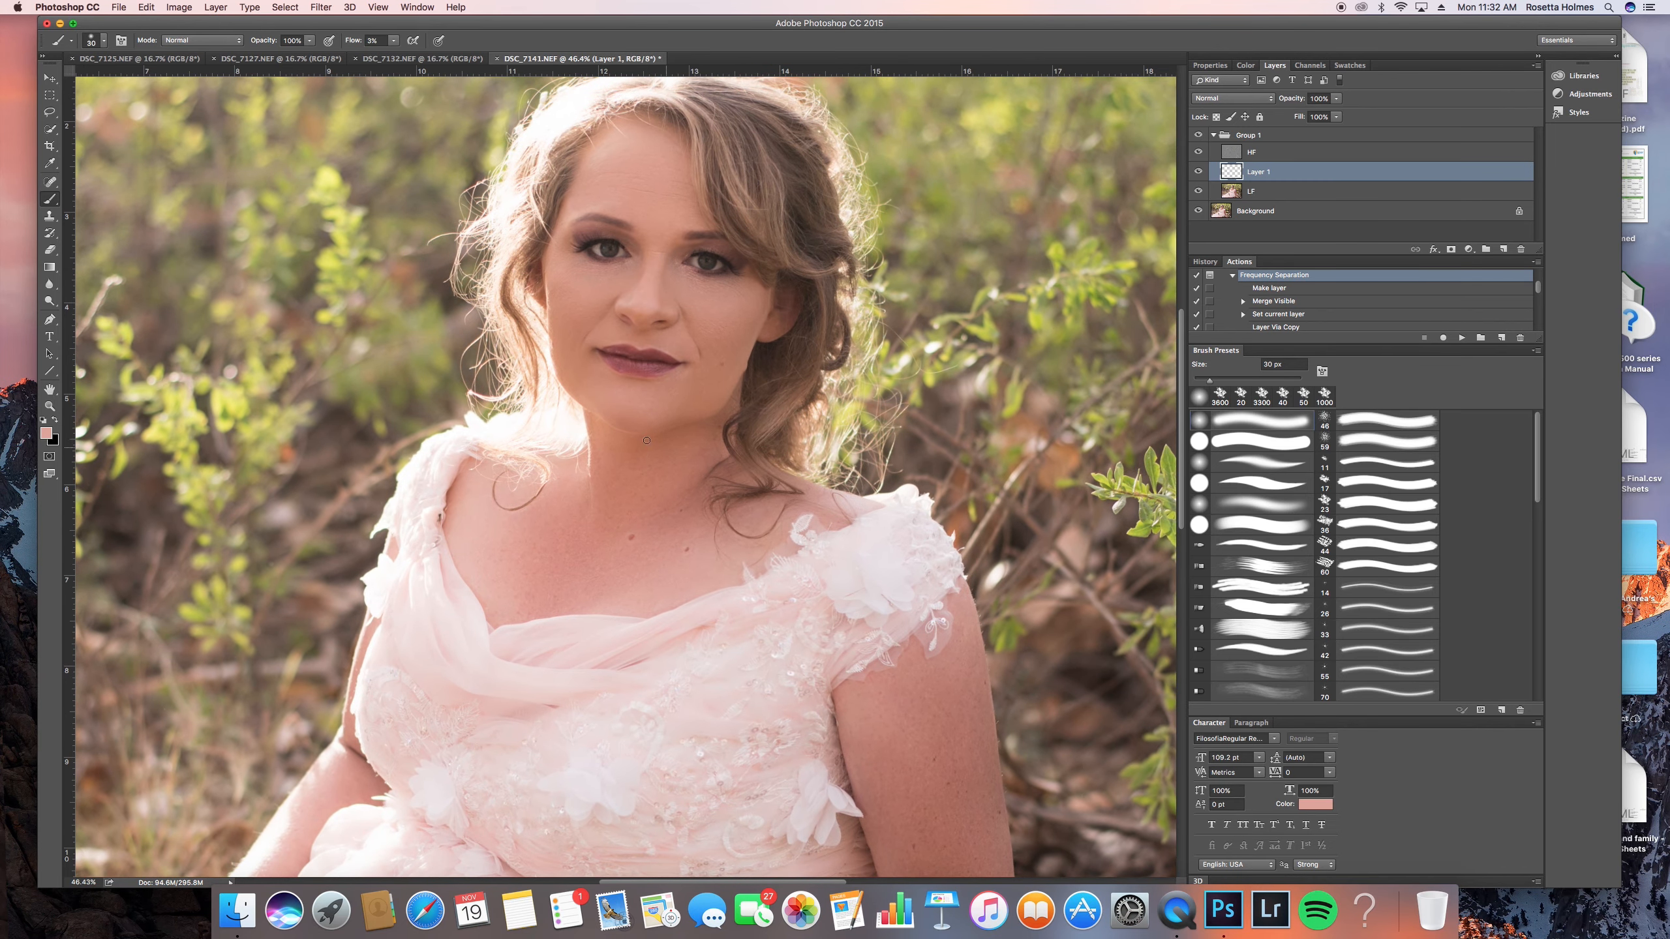
left_click(480, 545, "alt")
key("bracketright")
key("bracketright")
key("bracketright")
key("bracketright")
key("bracketright")
key("bracketright")
key("bracketright")
key("bracketright")
key("bracketright")
key("bracketright")
key("bracketright")
key("bracketright")
key("bracketright")
key("bracketright")
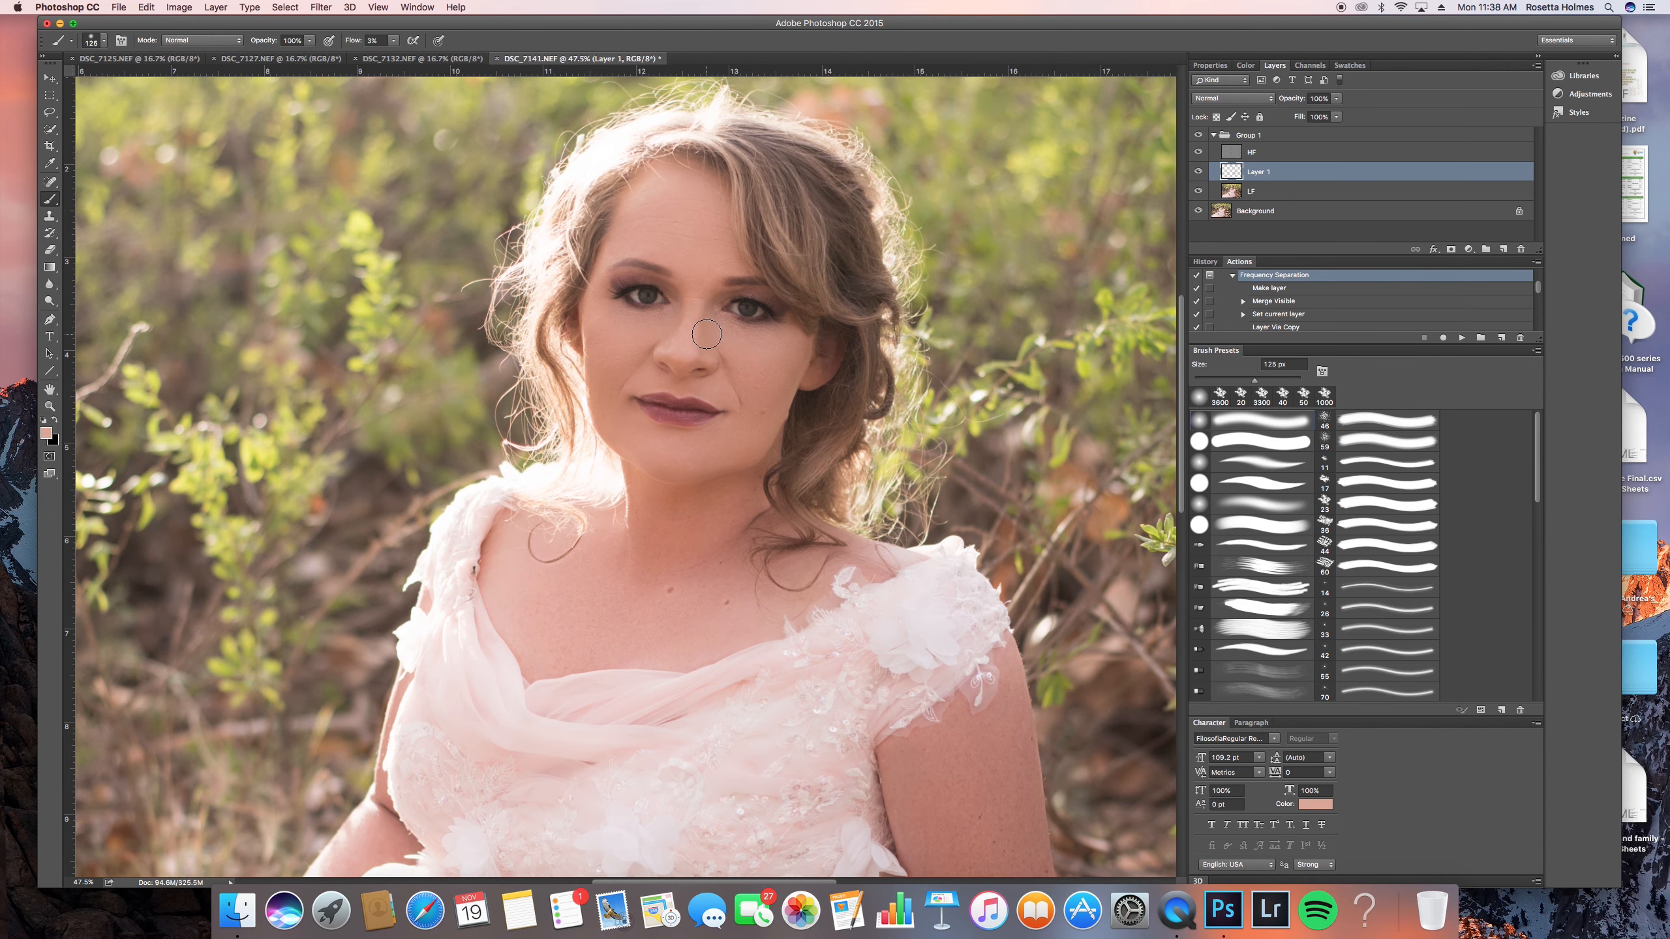
- Even out smaller shadows and transitions on the face on Layer 1, varying the brush between about 25 and 50 px
key("bracketleft")
key("bracketleft")
key("bracketleft")
key("bracketleft")
key("bracketleft")
key("bracketleft")
key("bracketleft")
key("bracketleft")
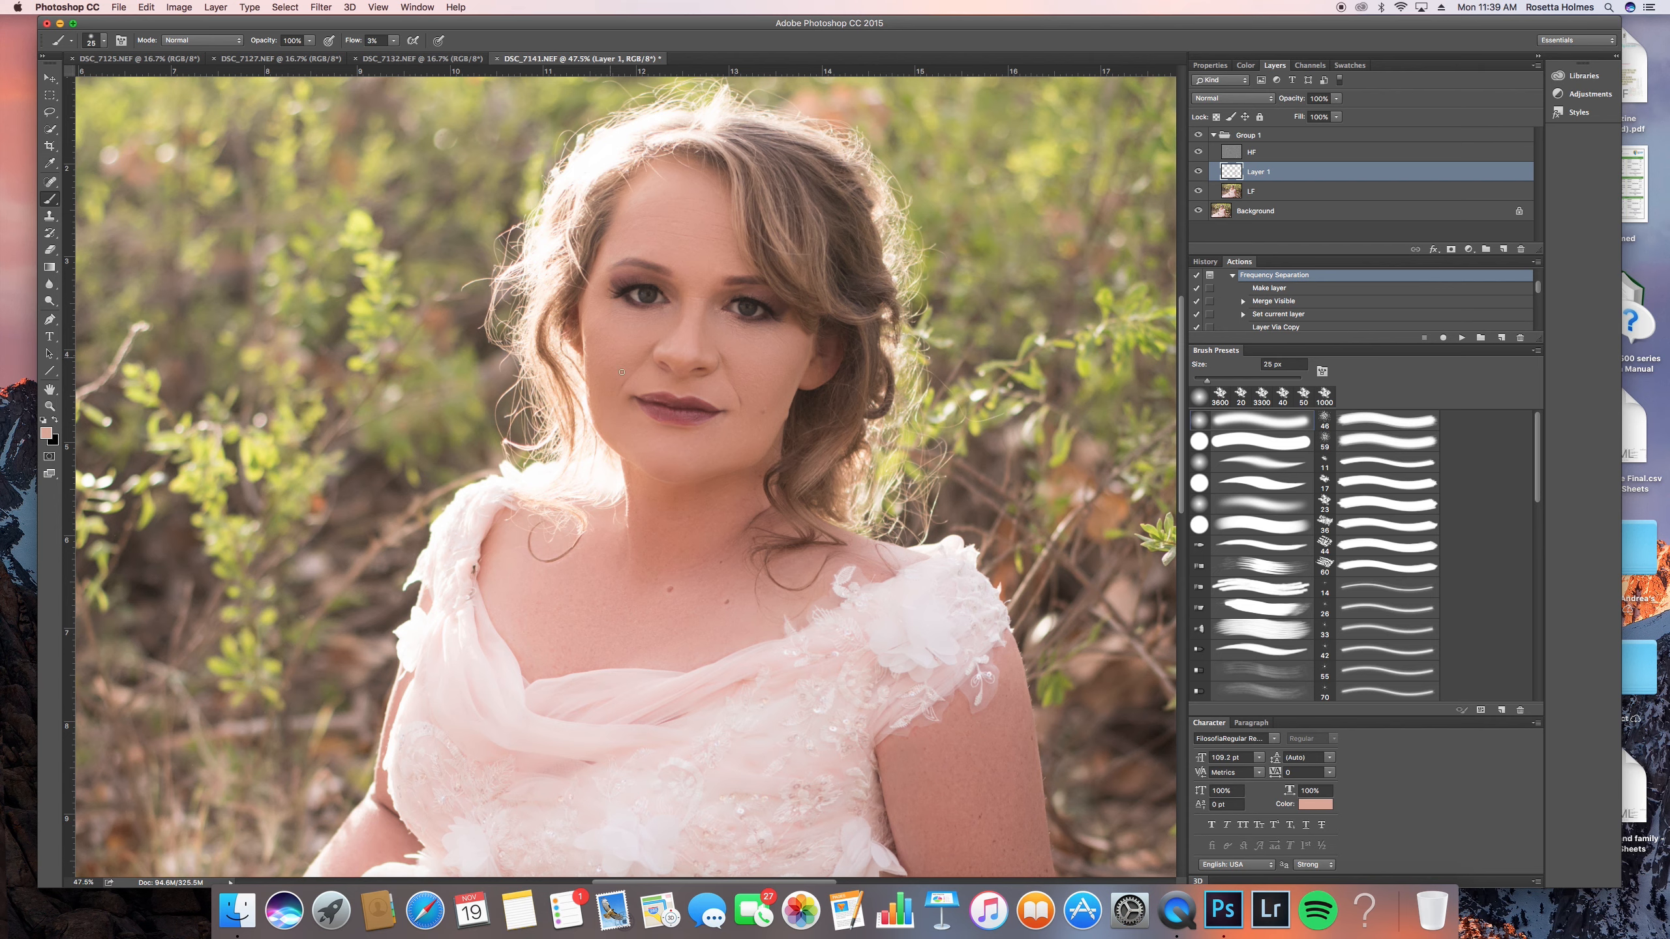
key("bracketleft")
key("bracketright")
key("bracketright")
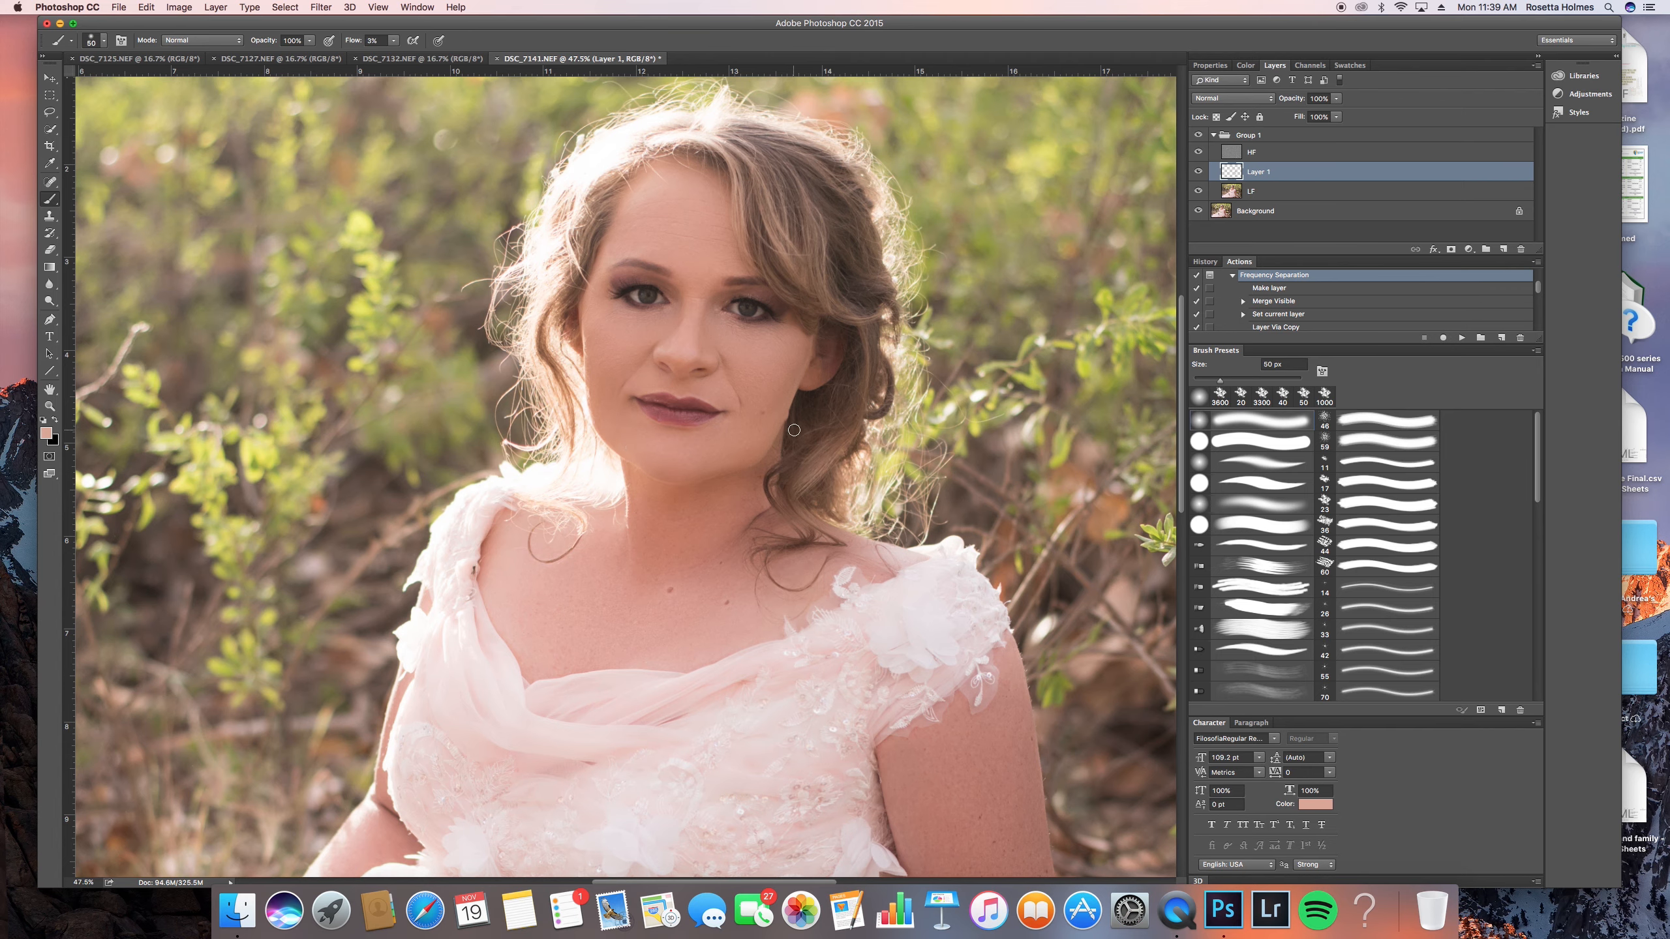
scroll(716, 320, "up", 3)
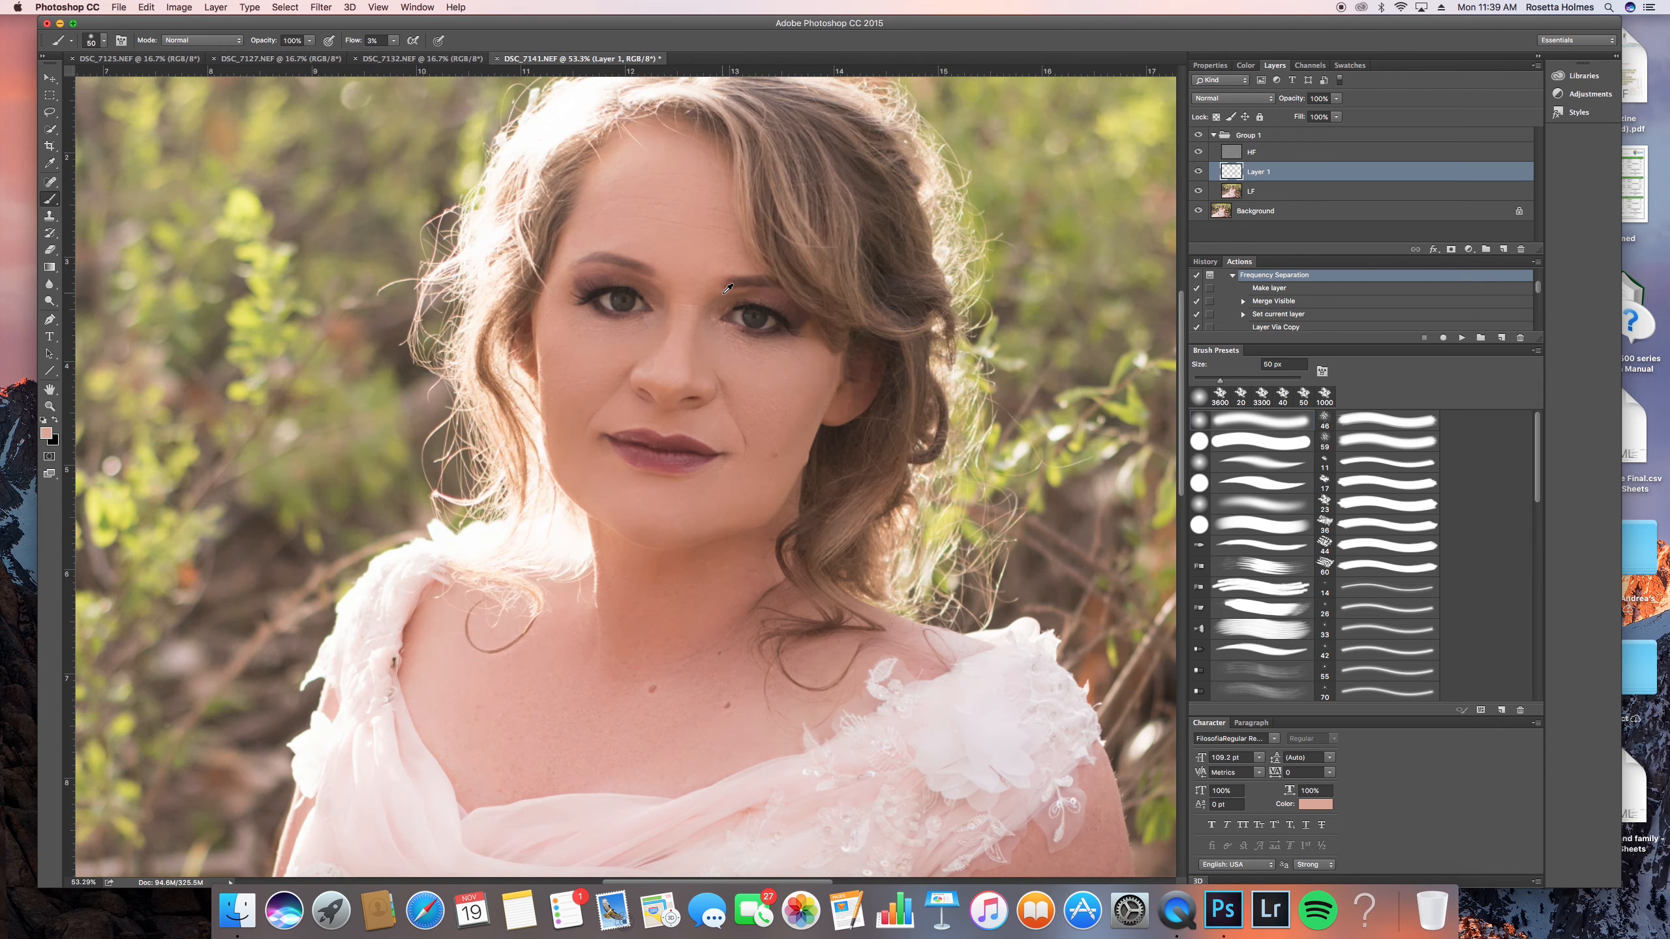
key("bracketleft")
key("bracketleft")
key("bracketleft")
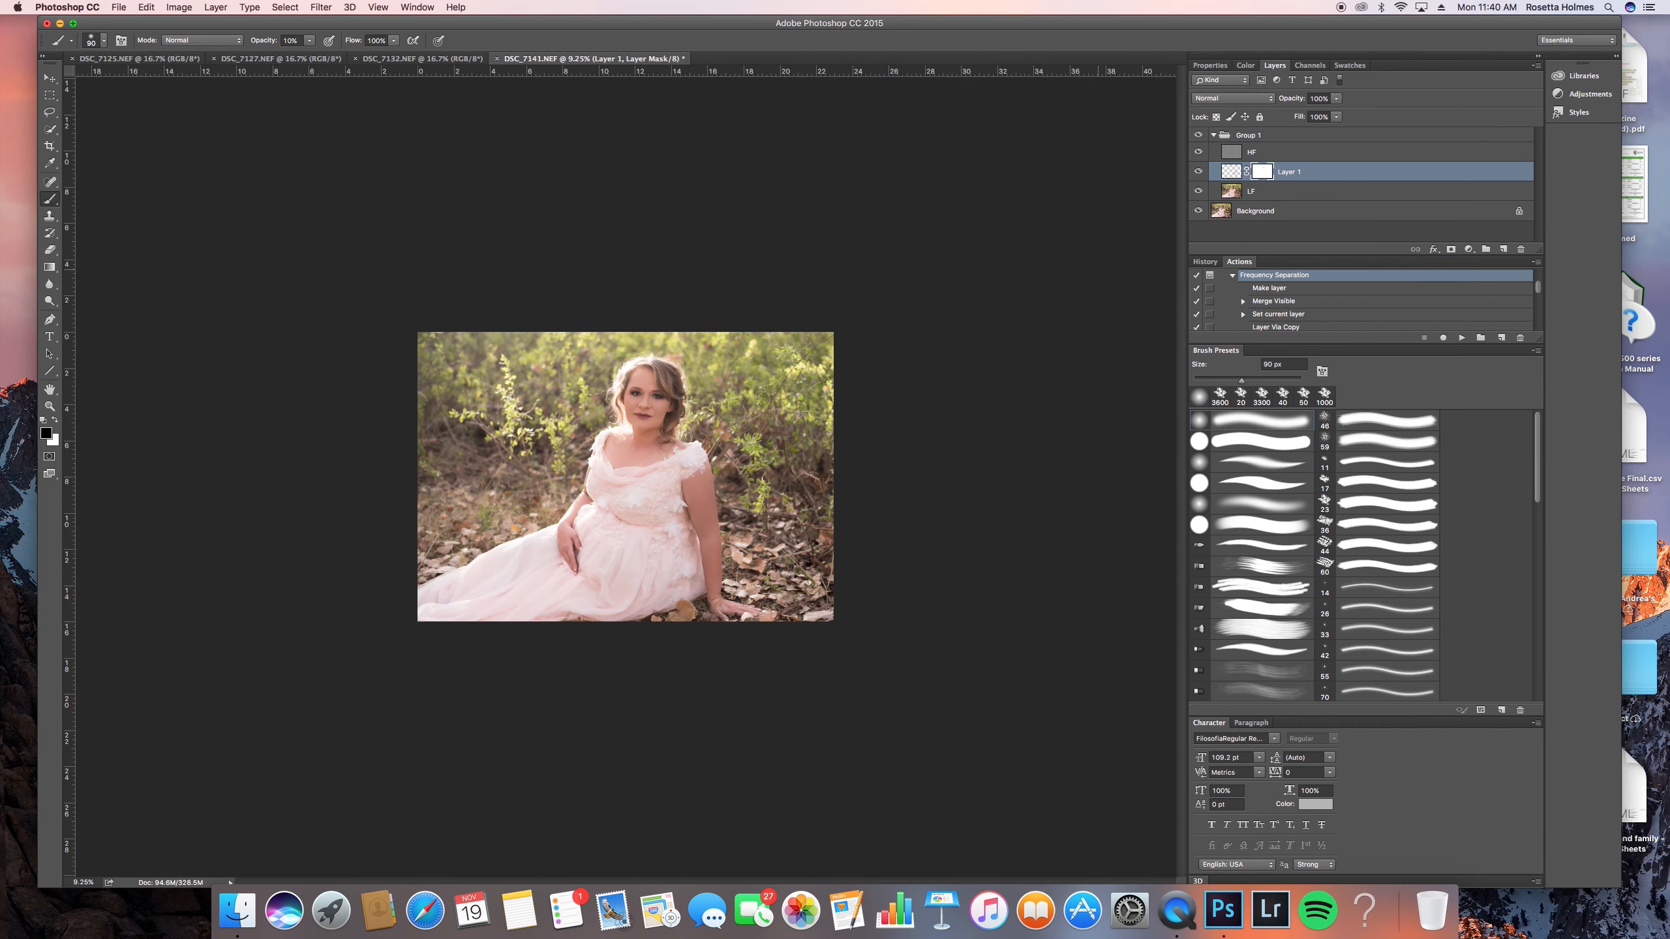
- Toggle Group 1's visibility repeatedly to check the finished skin retouching against the original
left_click(1198, 136)
left_click(1198, 135)
left_click(1197, 136)
left_click(1197, 136)
left_click(1198, 136)
left_click(1197, 135)
scroll(660, 408, "up", 3)
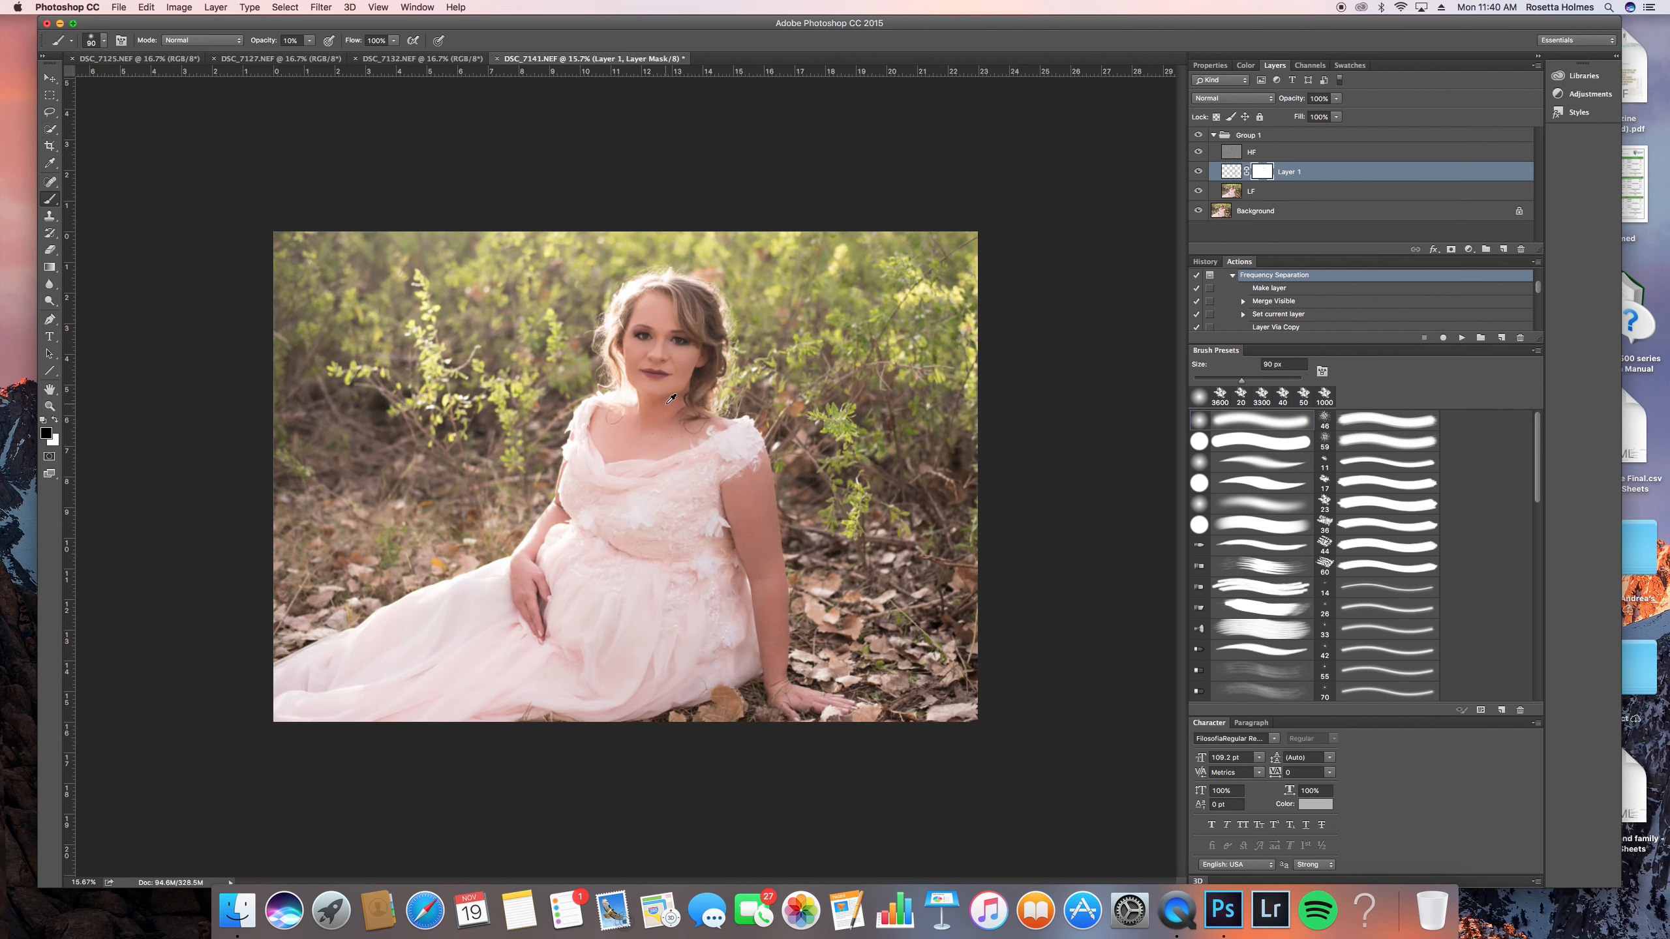
- Collapse Group 1, inspect the face up close, and flatten the image
left_click(1214, 135)
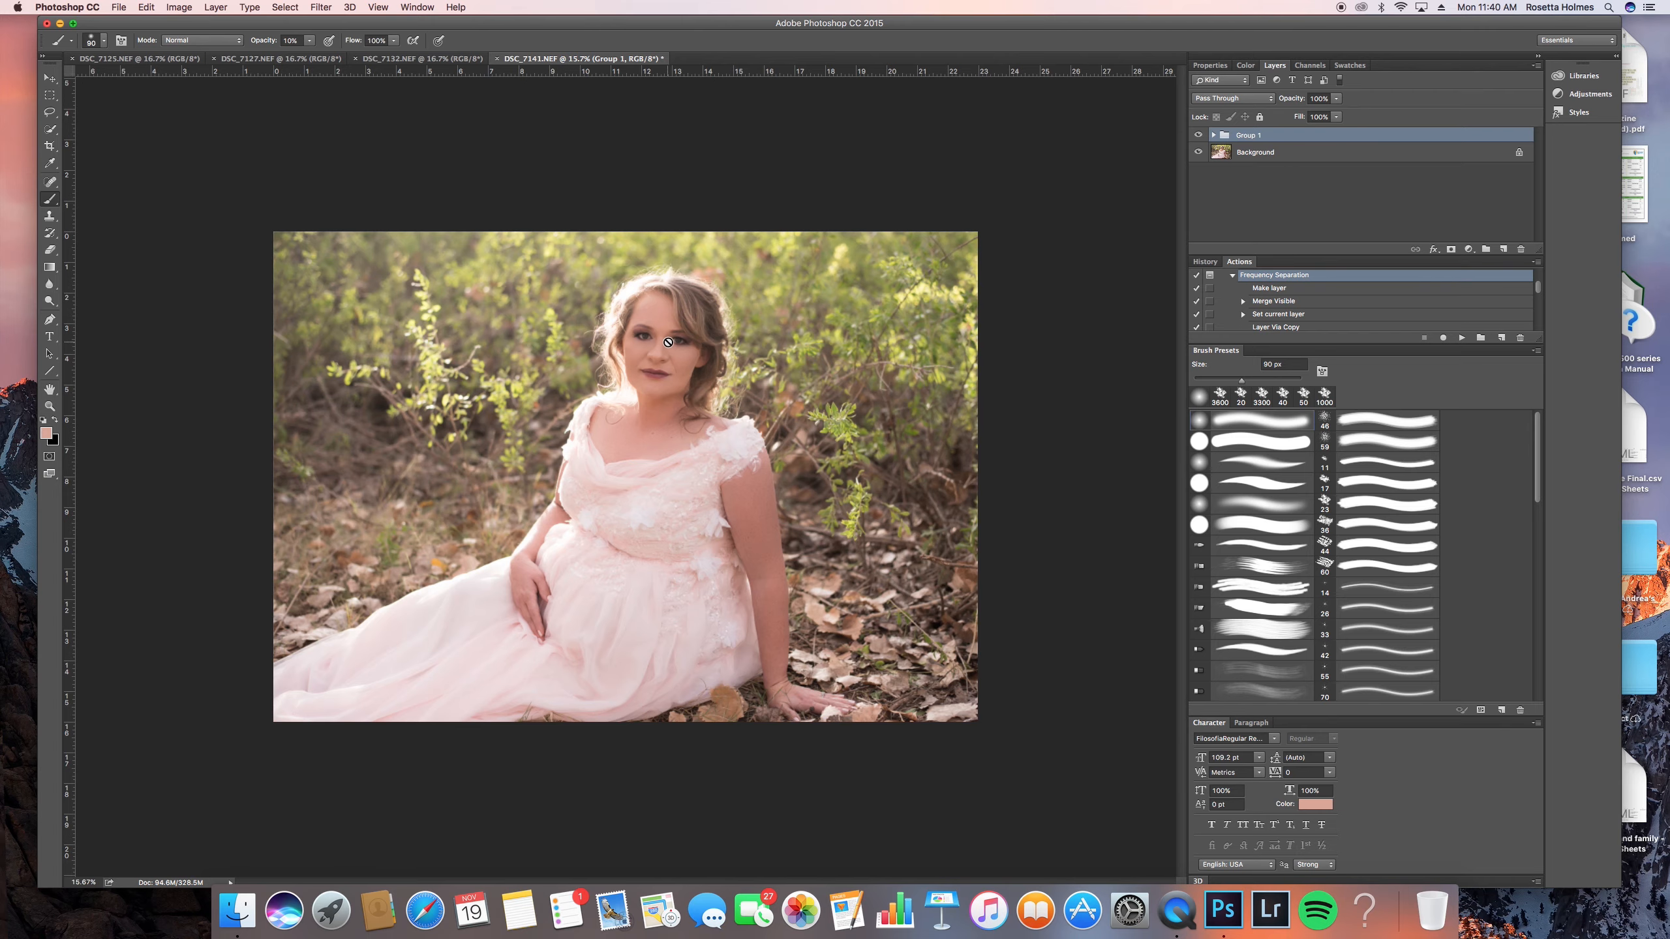
scroll(668, 342, "up", 10)
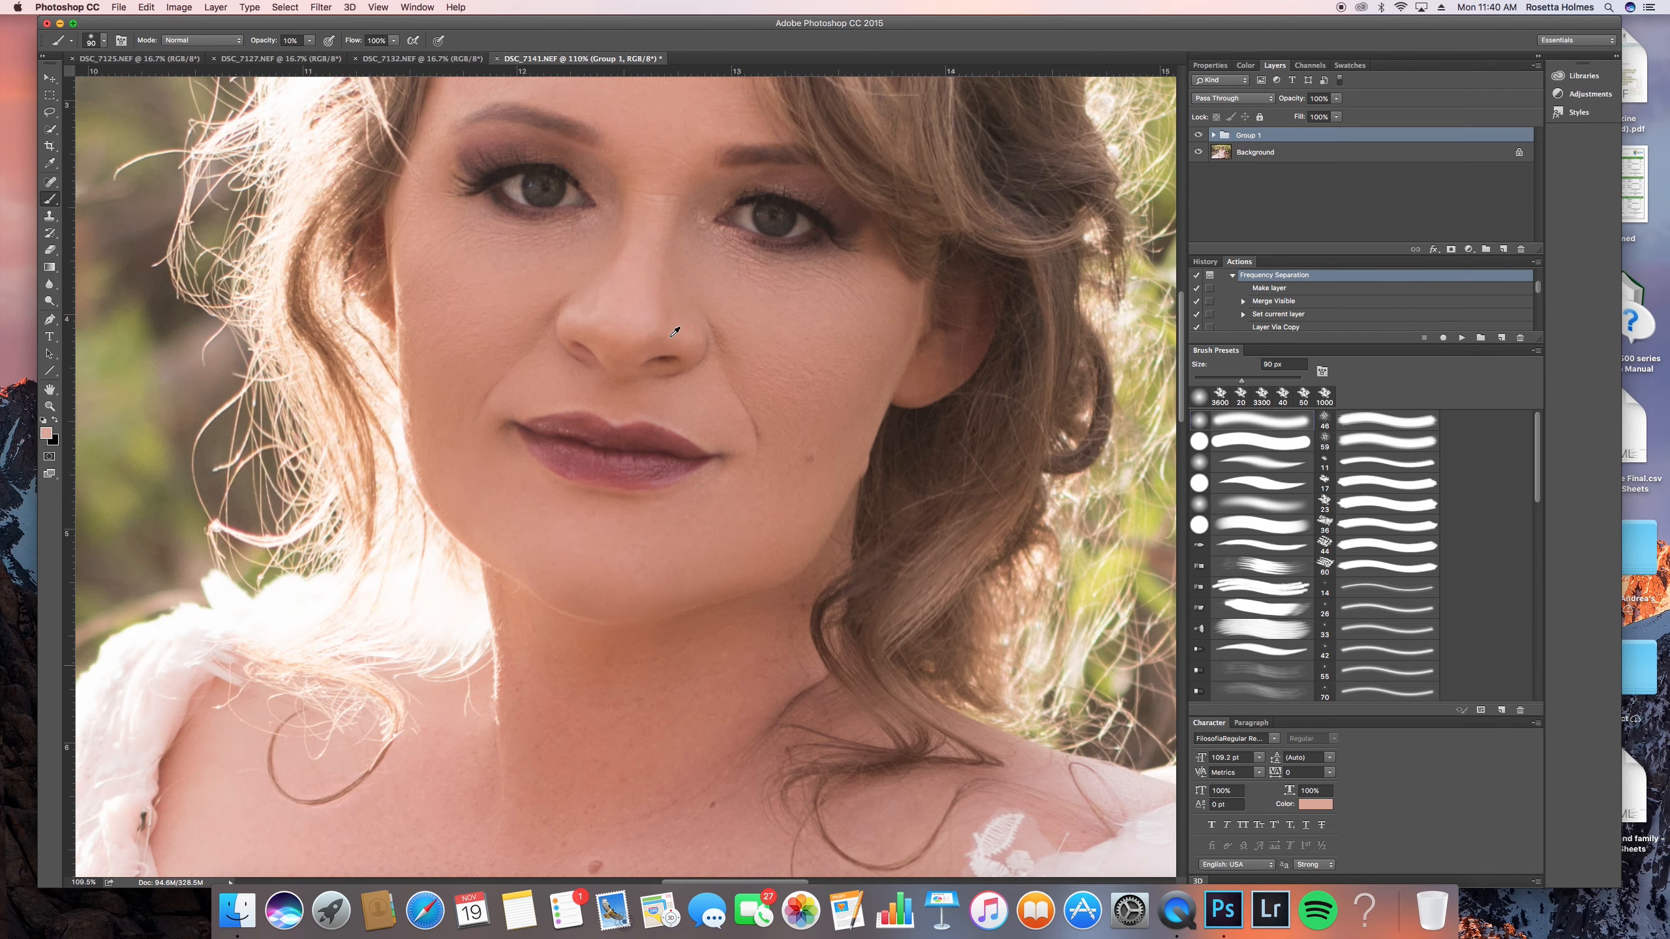
scroll(675, 330, "down", 4)
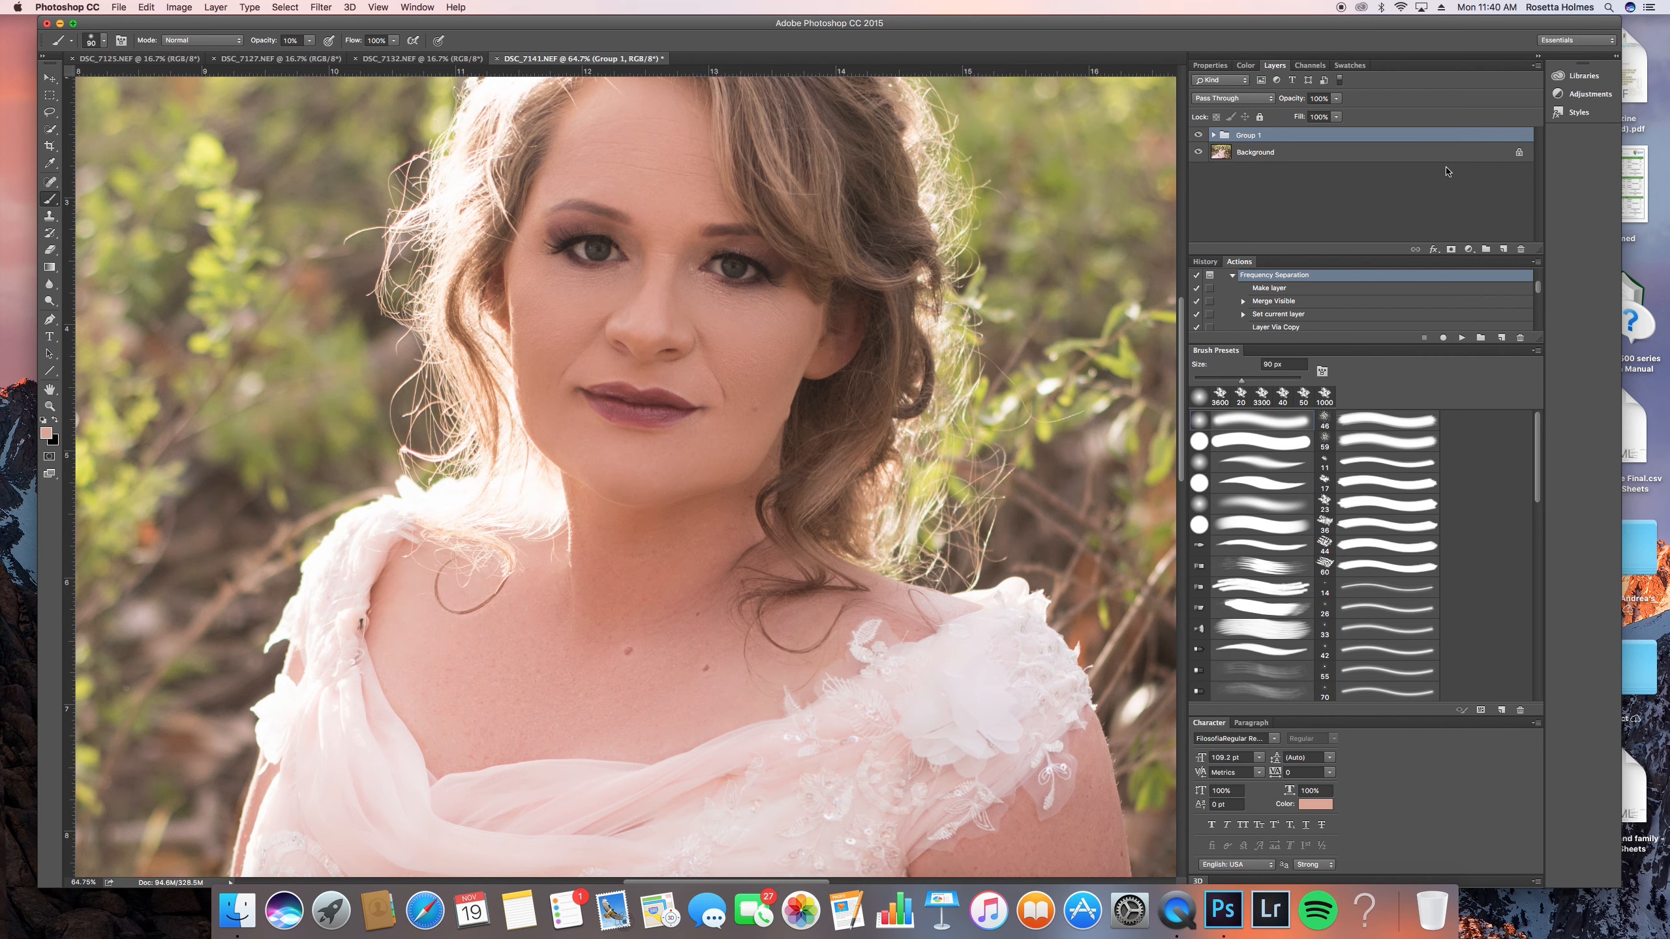
right_click(1338, 150)
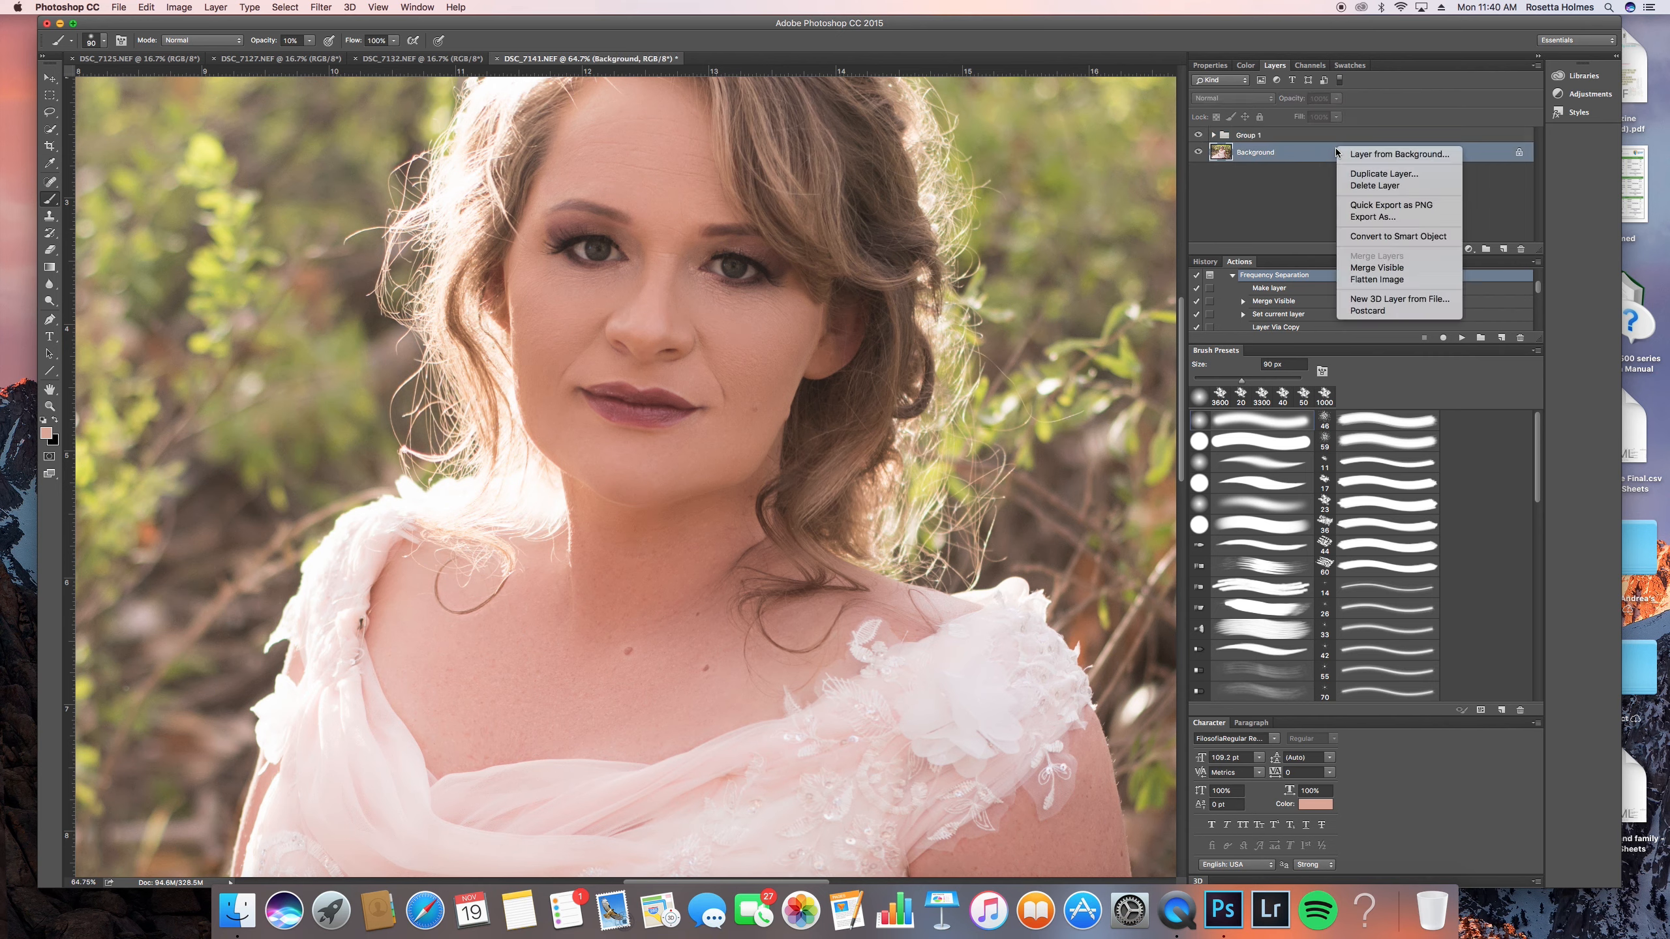
left_click(1399, 277)
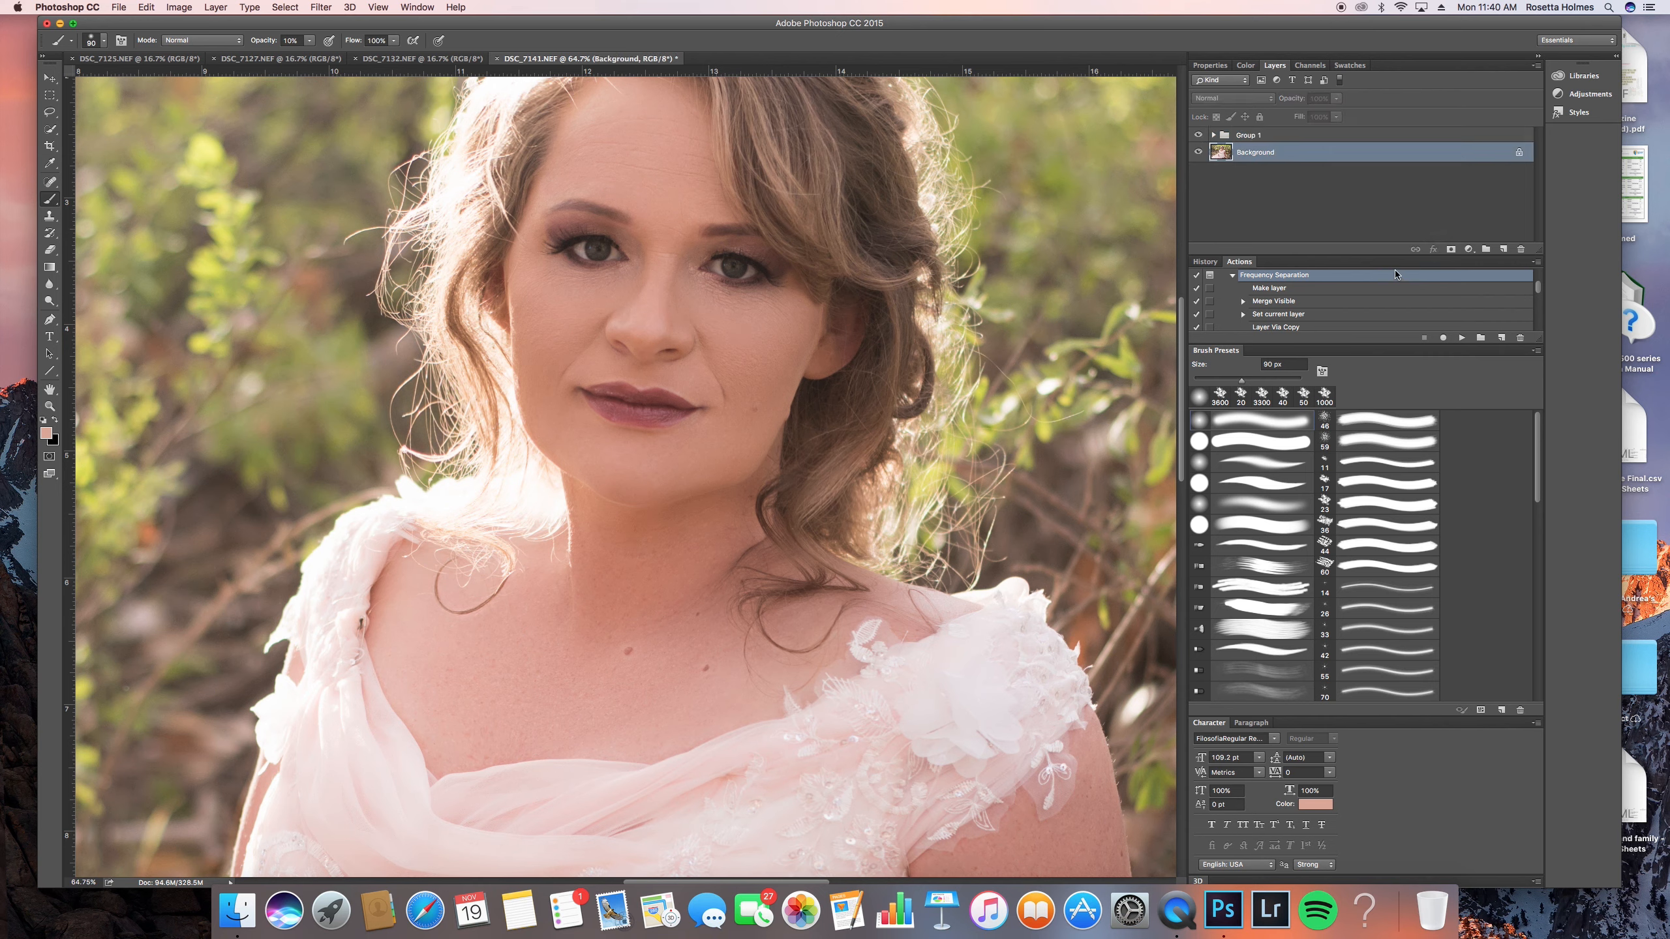
- Undo the flattening and flatten the image into the background again
left_click(146, 7)
left_click(178, 52)
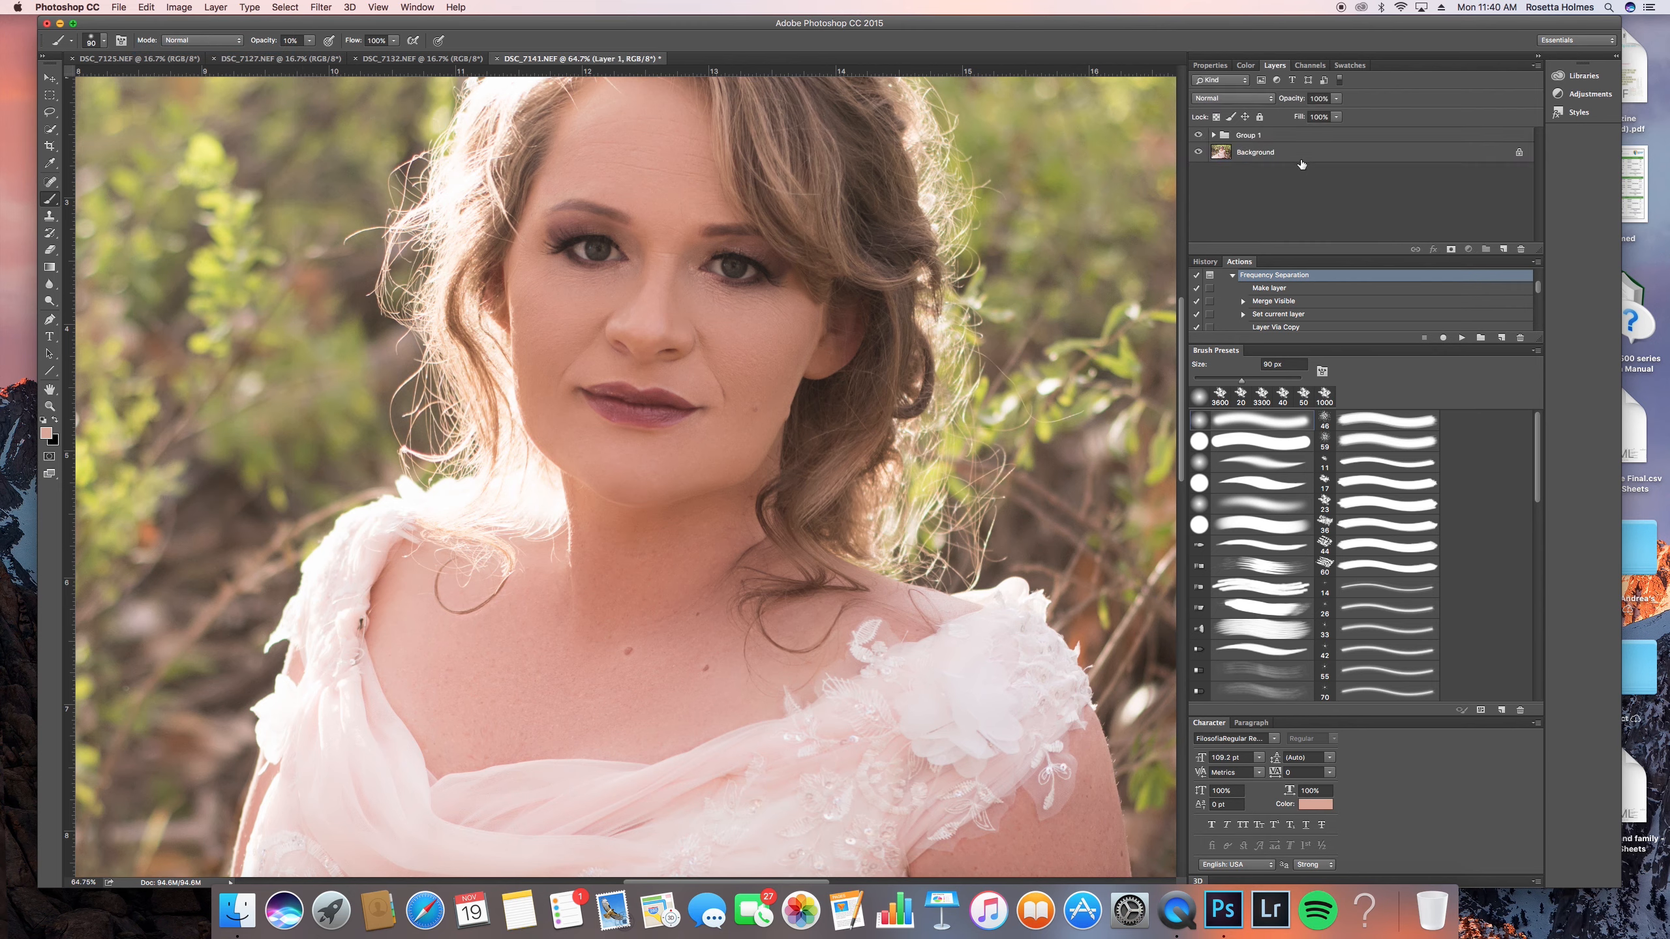
right_click(1302, 164)
left_click(1318, 292)
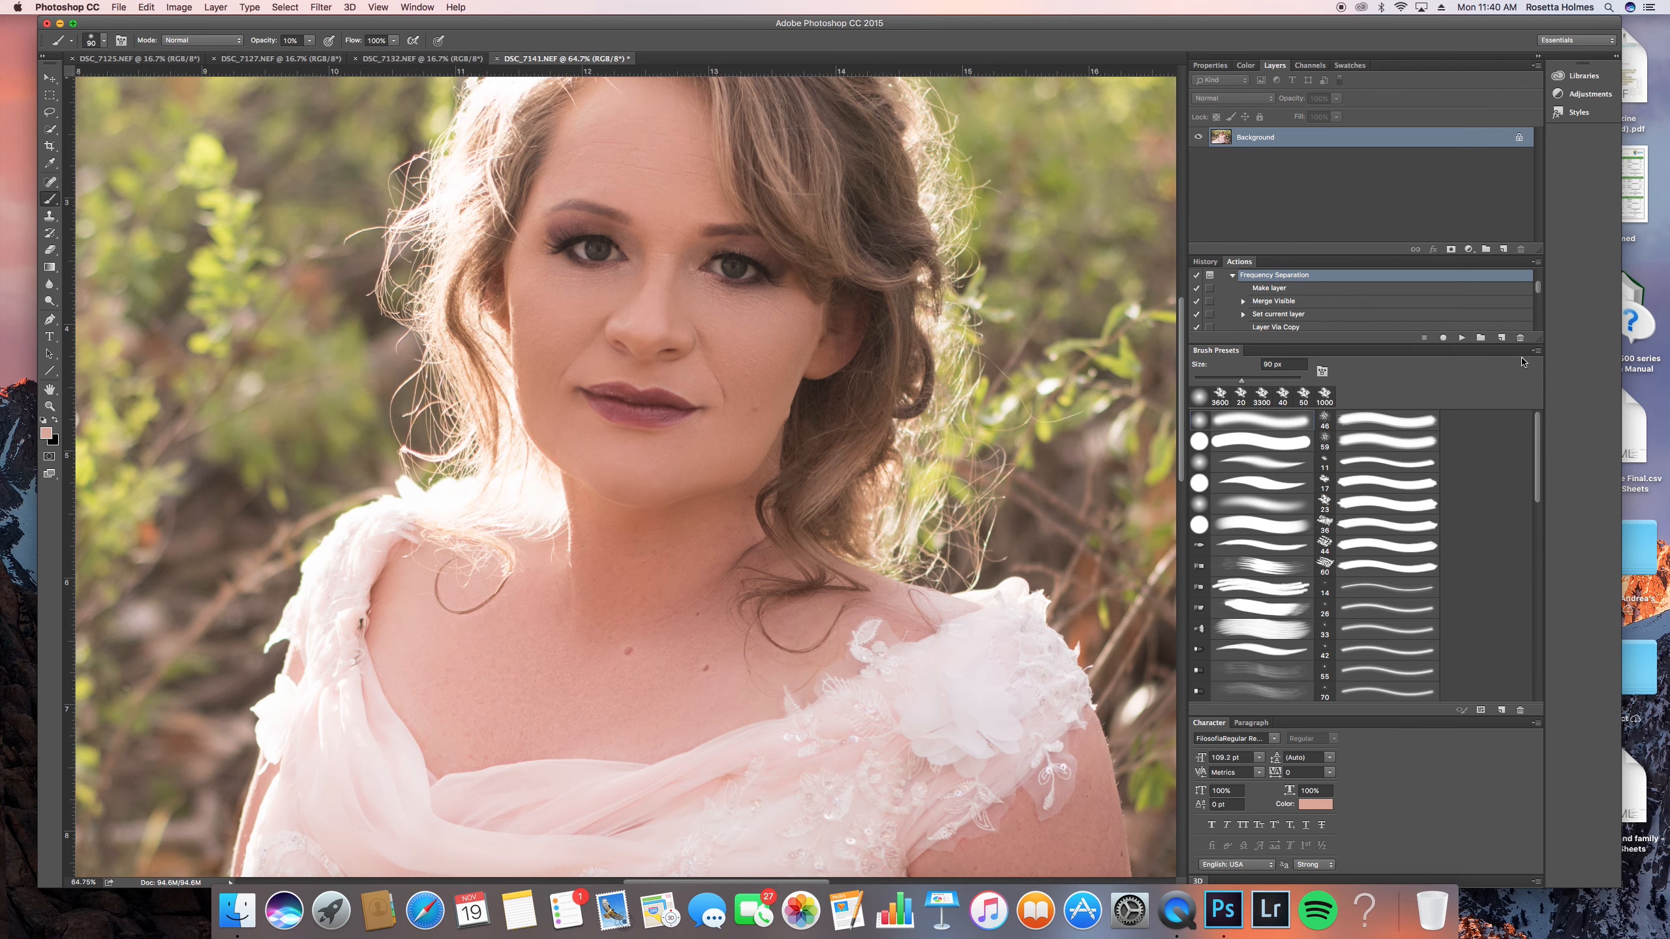
- Run the Frequency Separation action on the flattened image with a Gaussian Blur radius of about 8.5 pixels
left_click(1462, 337)
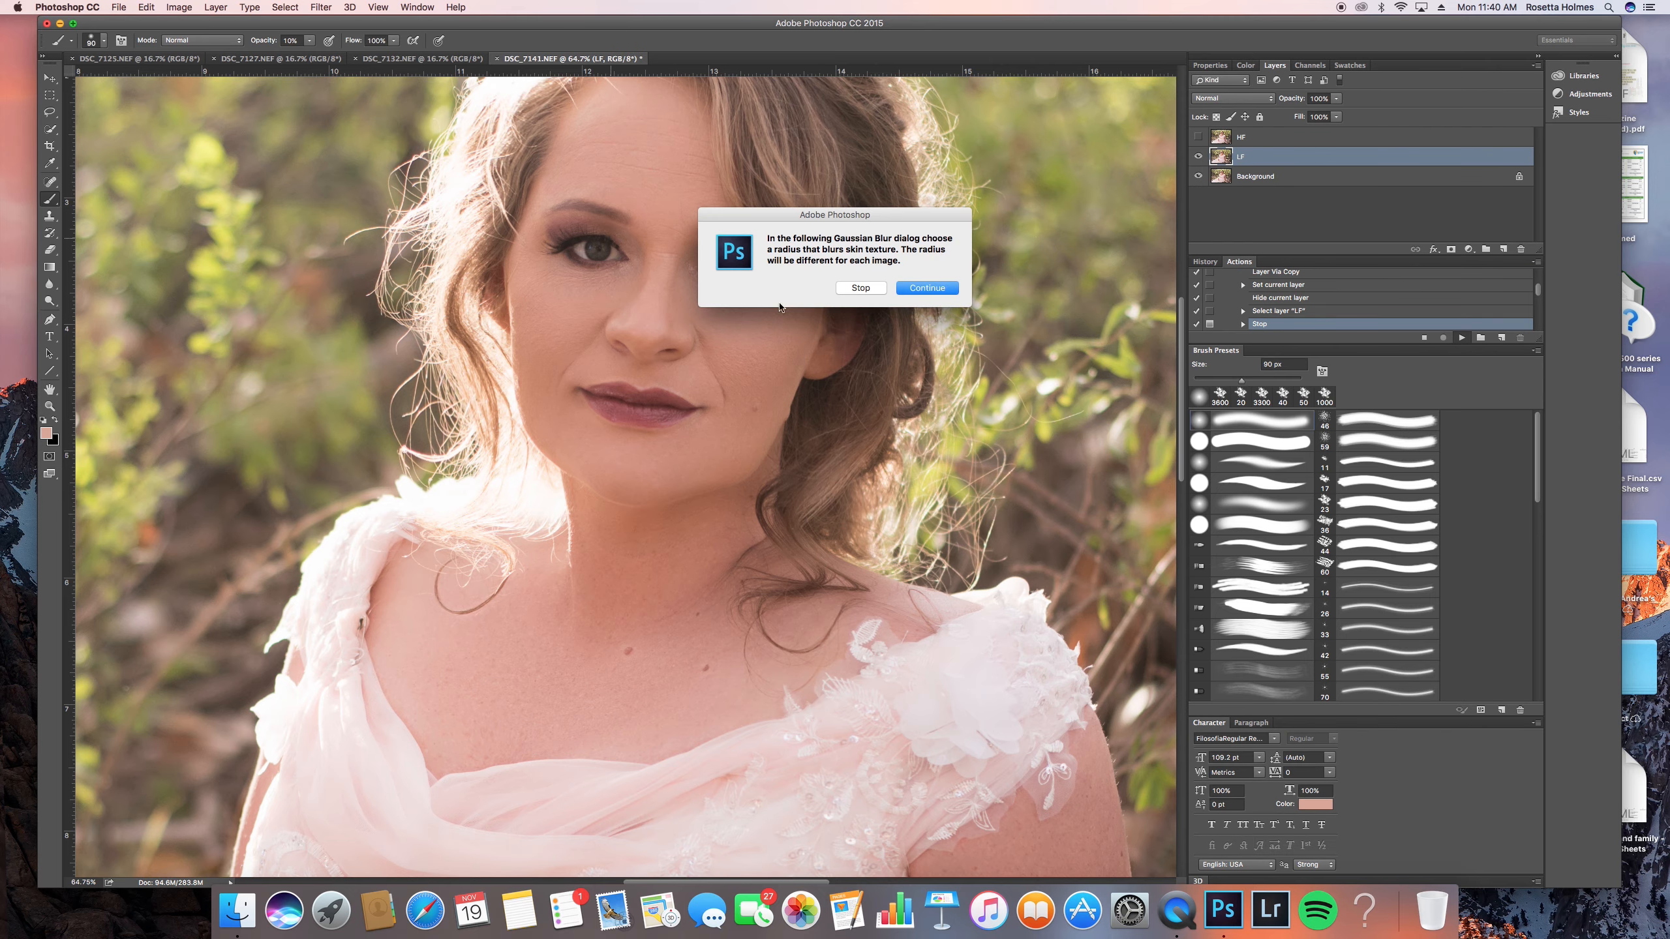
left_click(927, 288)
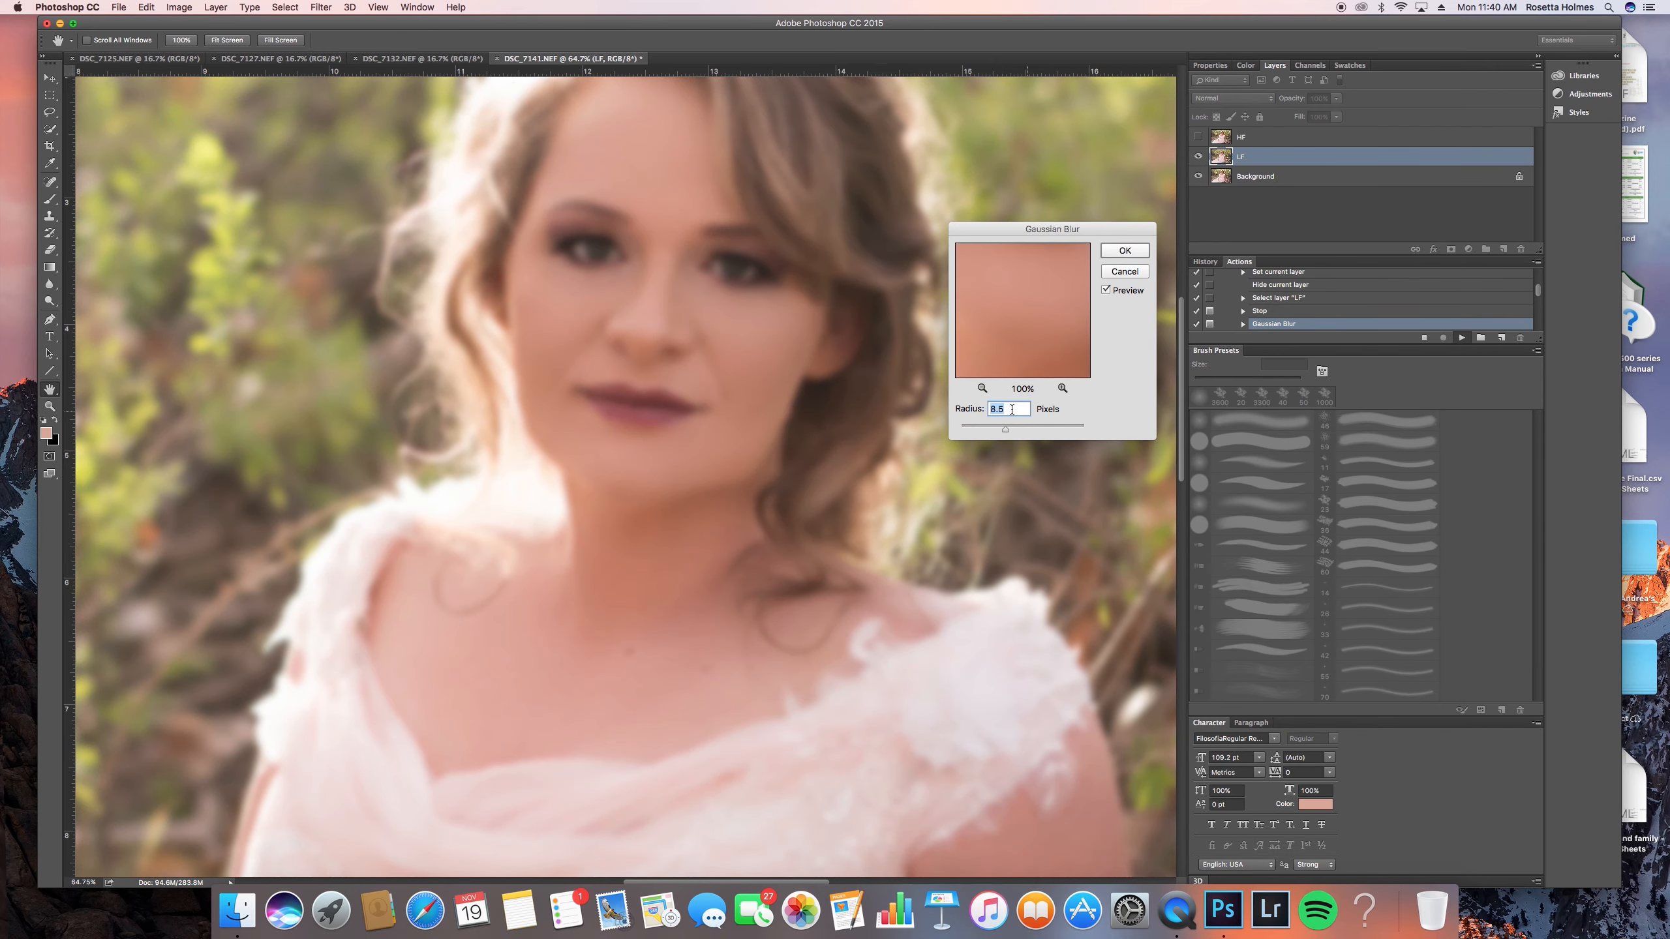
left_click_drag(1005, 434, 1004, 434)
left_click(1124, 250)
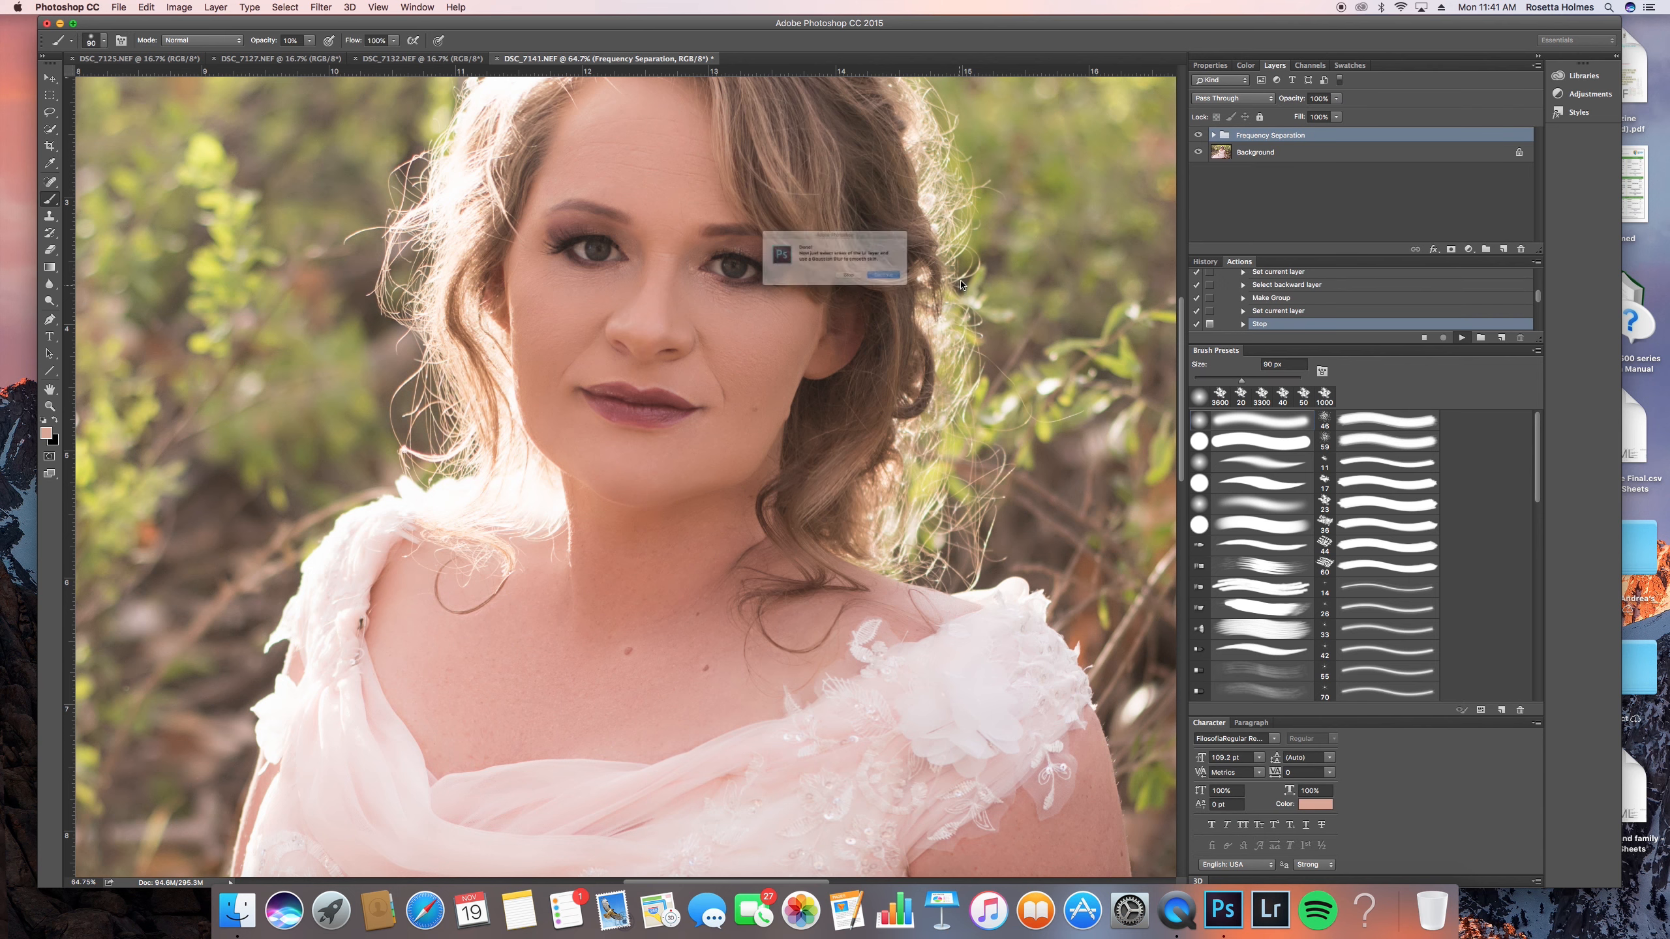
left_click(923, 290)
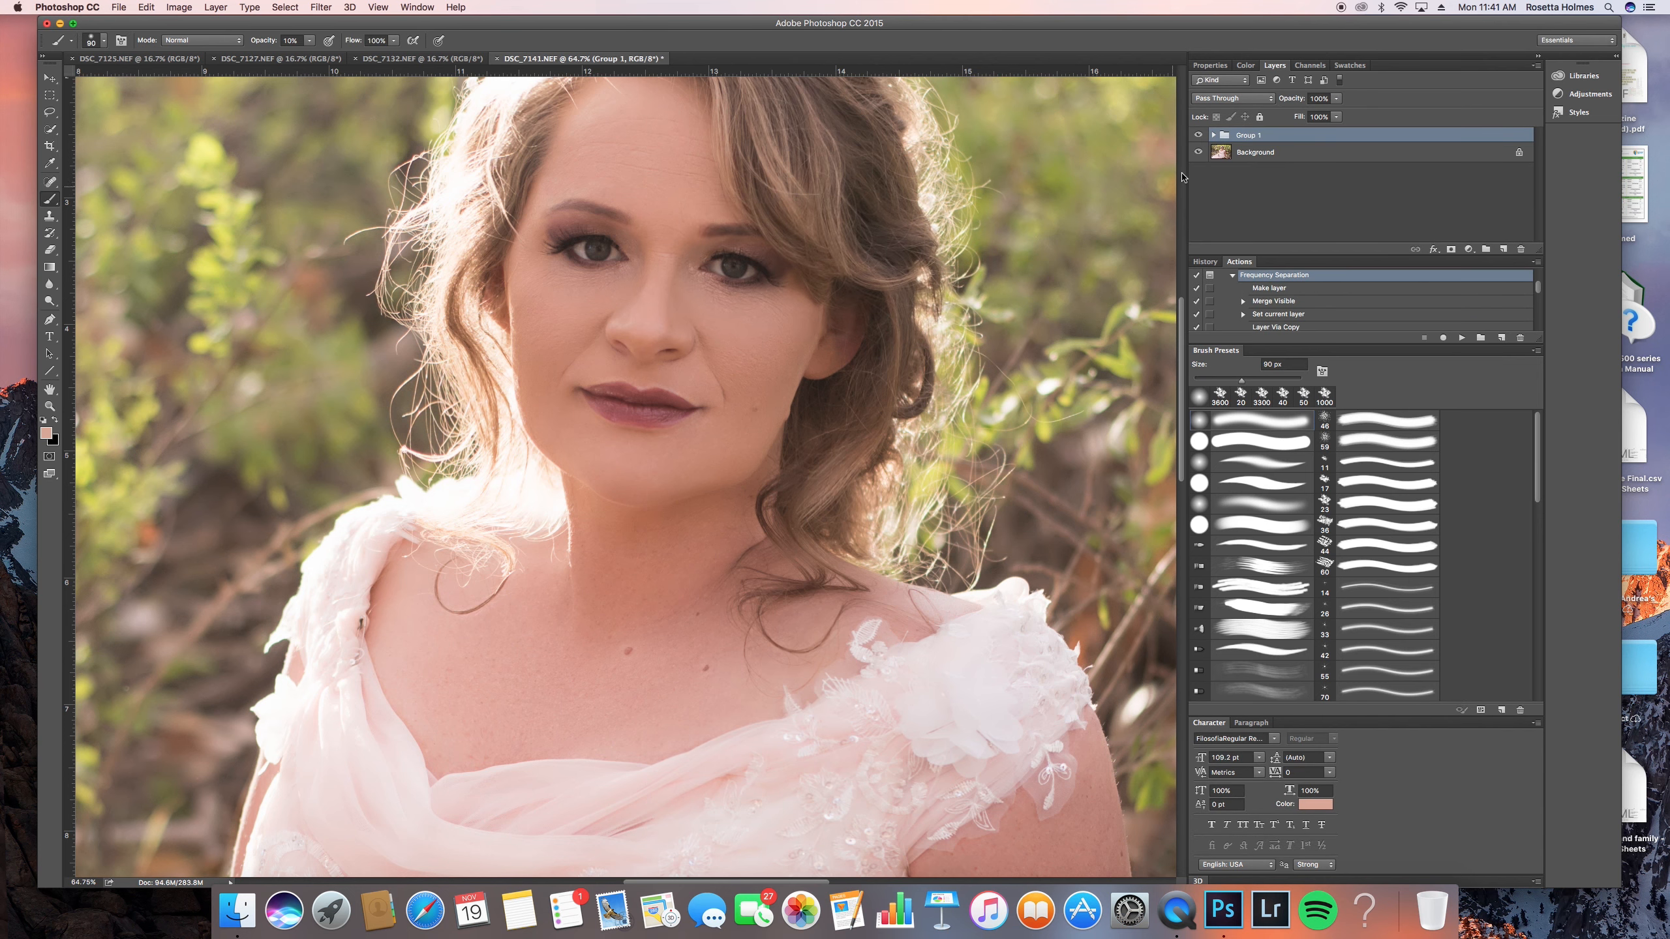
- Lasso the skin under both eyes on the HF layer in Group 1, reapply the last filter and deselect
left_click(1213, 135)
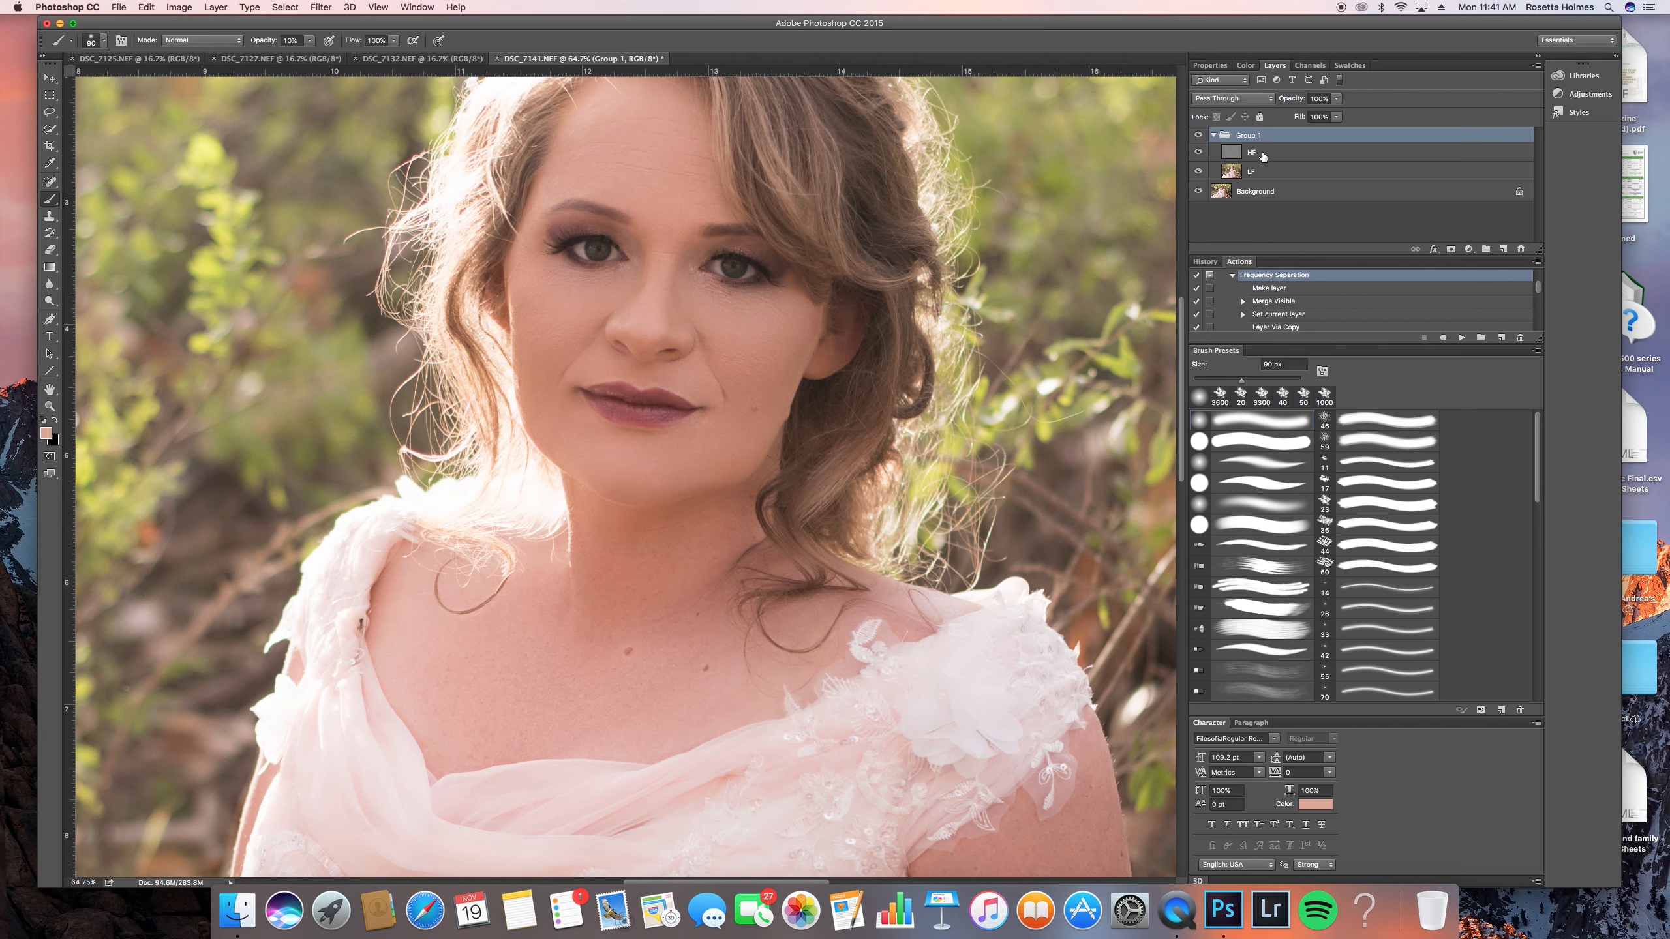
left_click(1263, 156)
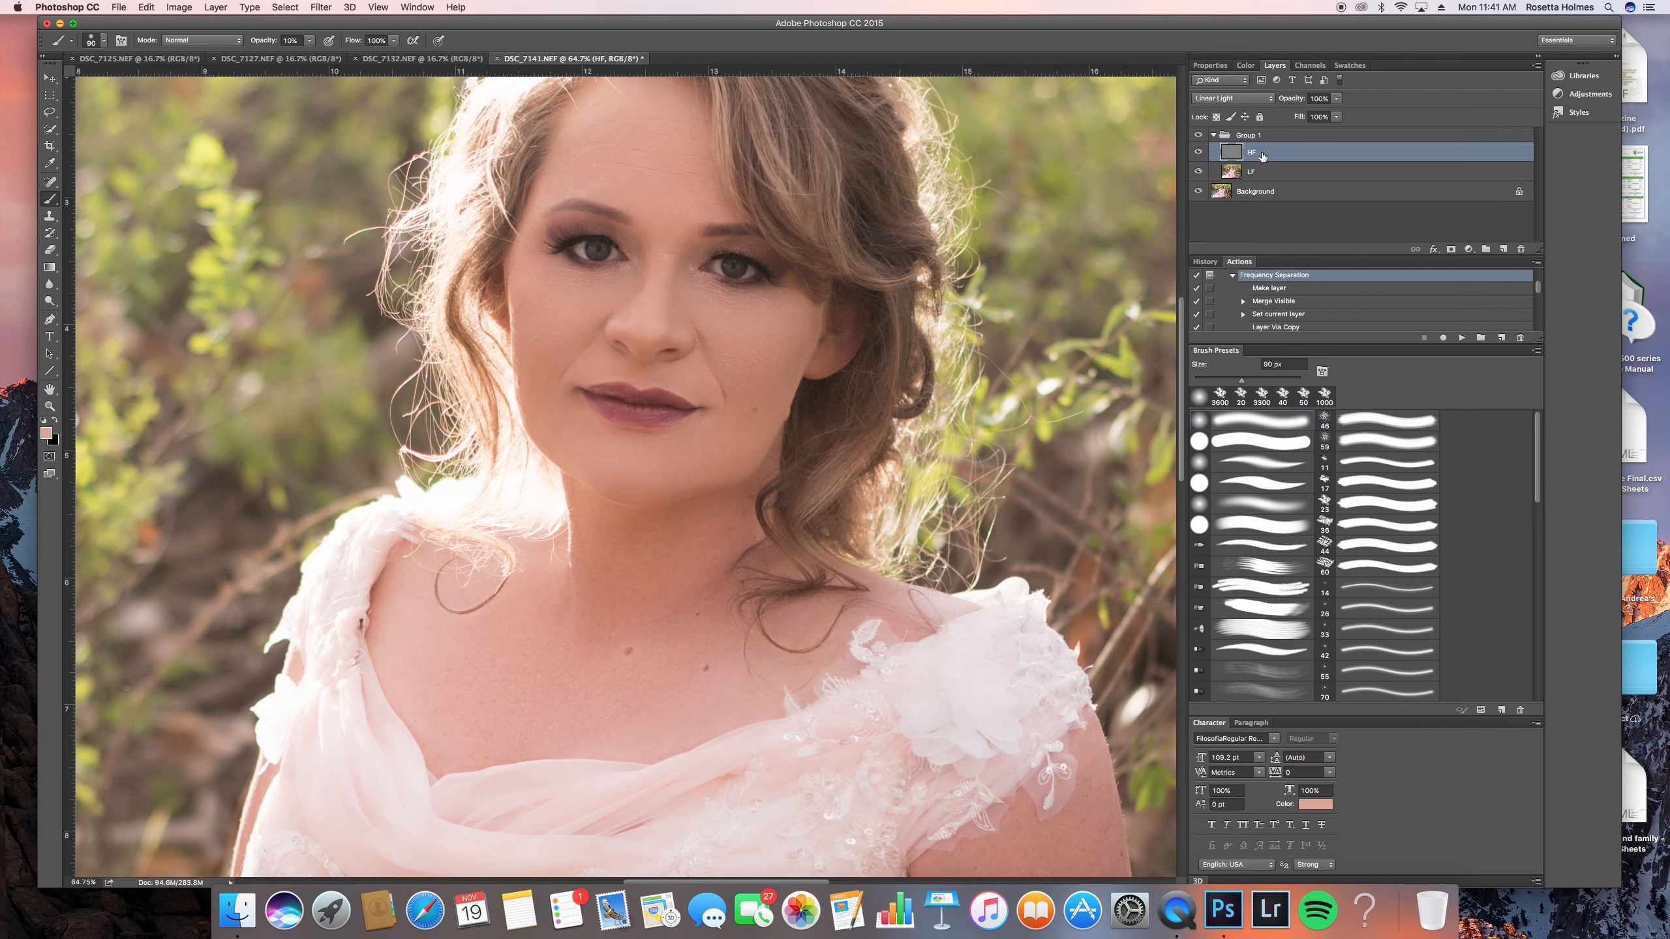
key("l")
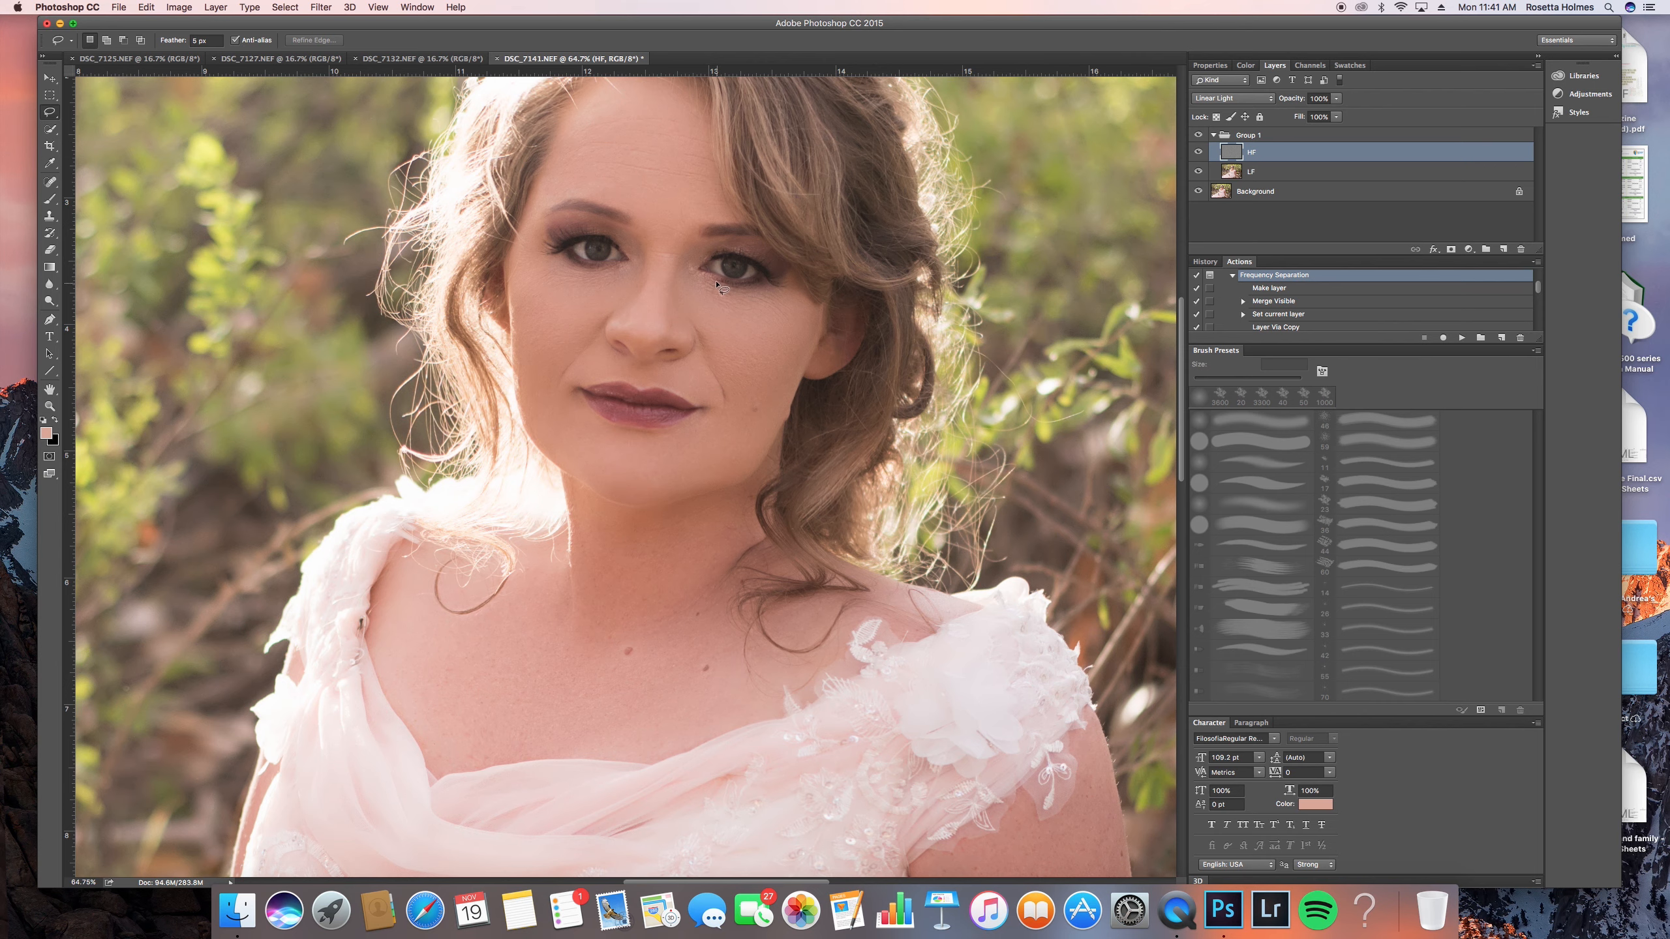
mouse_move(696, 275)
left_mouse_down()
mouse_move(713, 306)
mouse_move(762, 319)
mouse_move(787, 303)
mouse_move(743, 287)
left_mouse_up()
mouse_move(604, 269)
left_mouse_down()
mouse_move(559, 260)
mouse_move(566, 289)
mouse_move(621, 289)
mouse_move(609, 266)
left_mouse_up()
key("super+f")
key("super+d")
- Examine the skin on the face, chest and arms for areas that still need smoothing
scroll(691, 510, "down", 3)
scroll(700, 300, "up", 6)
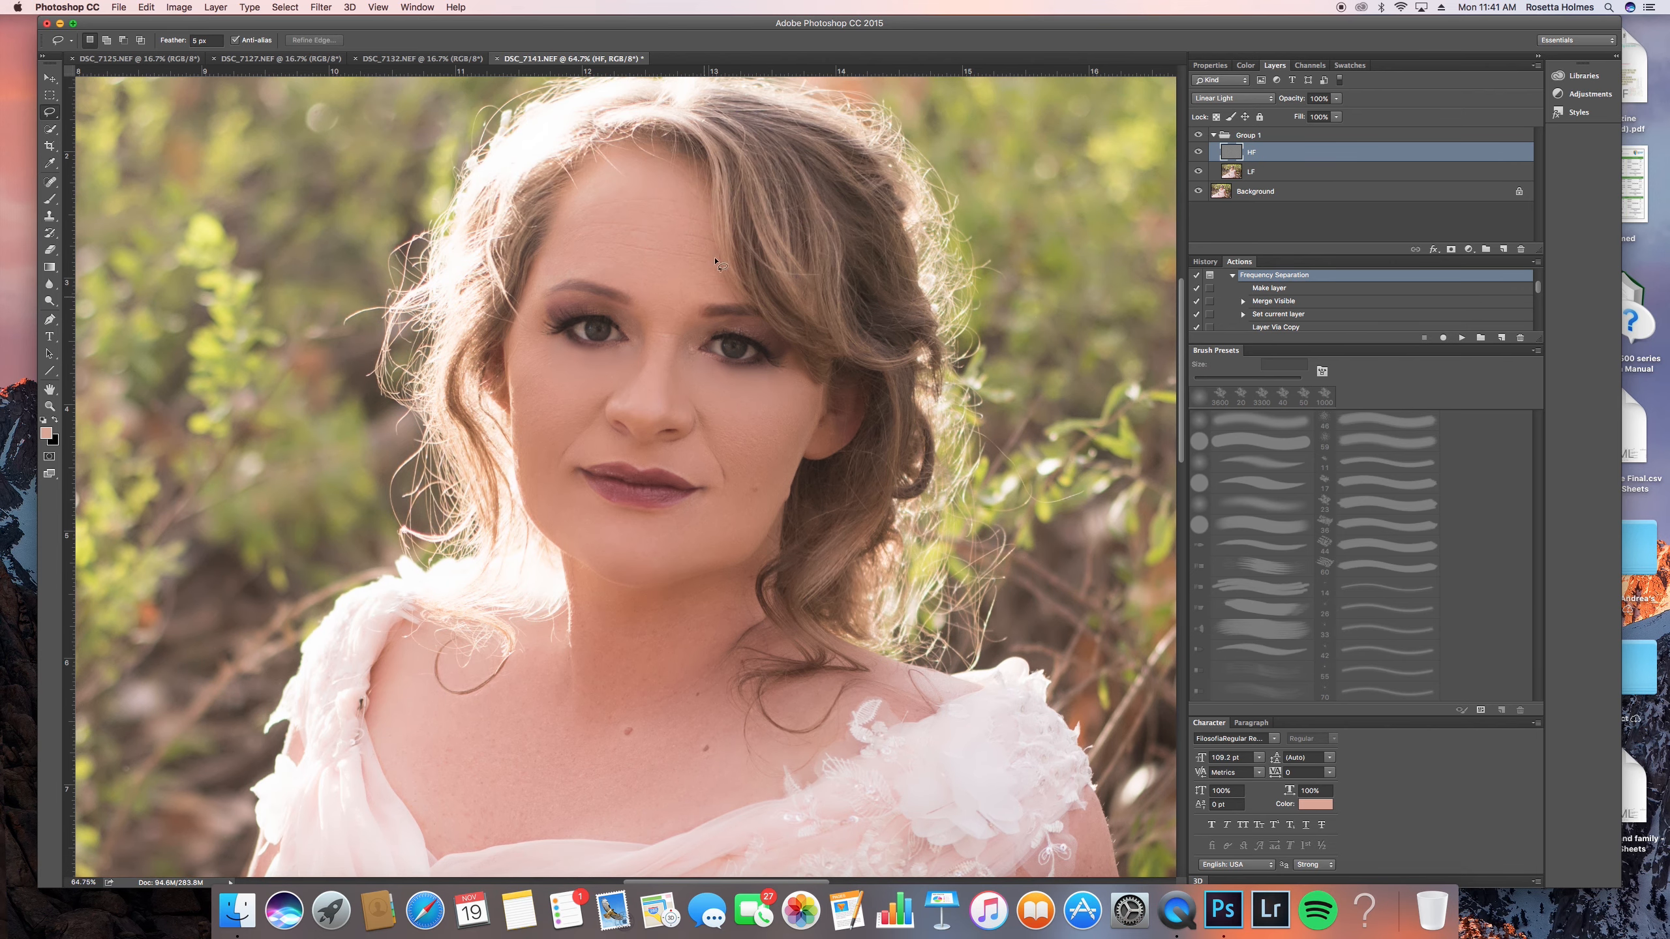
scroll(632, 412, "down", 12)
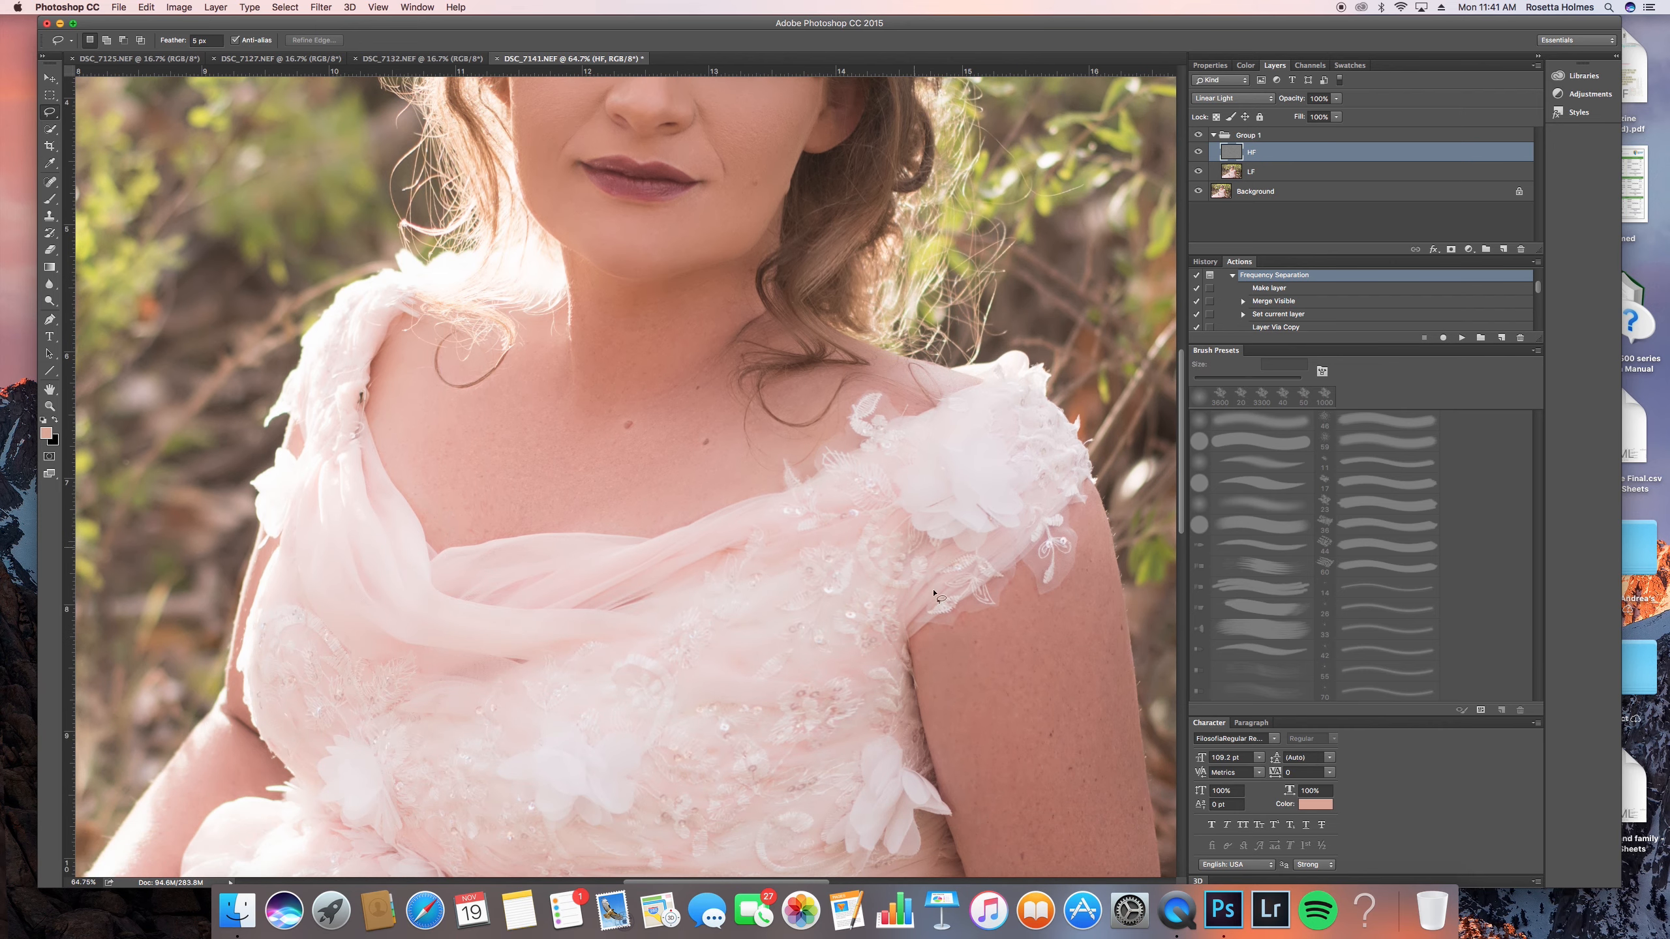
scroll(632, 411, "down", 10)
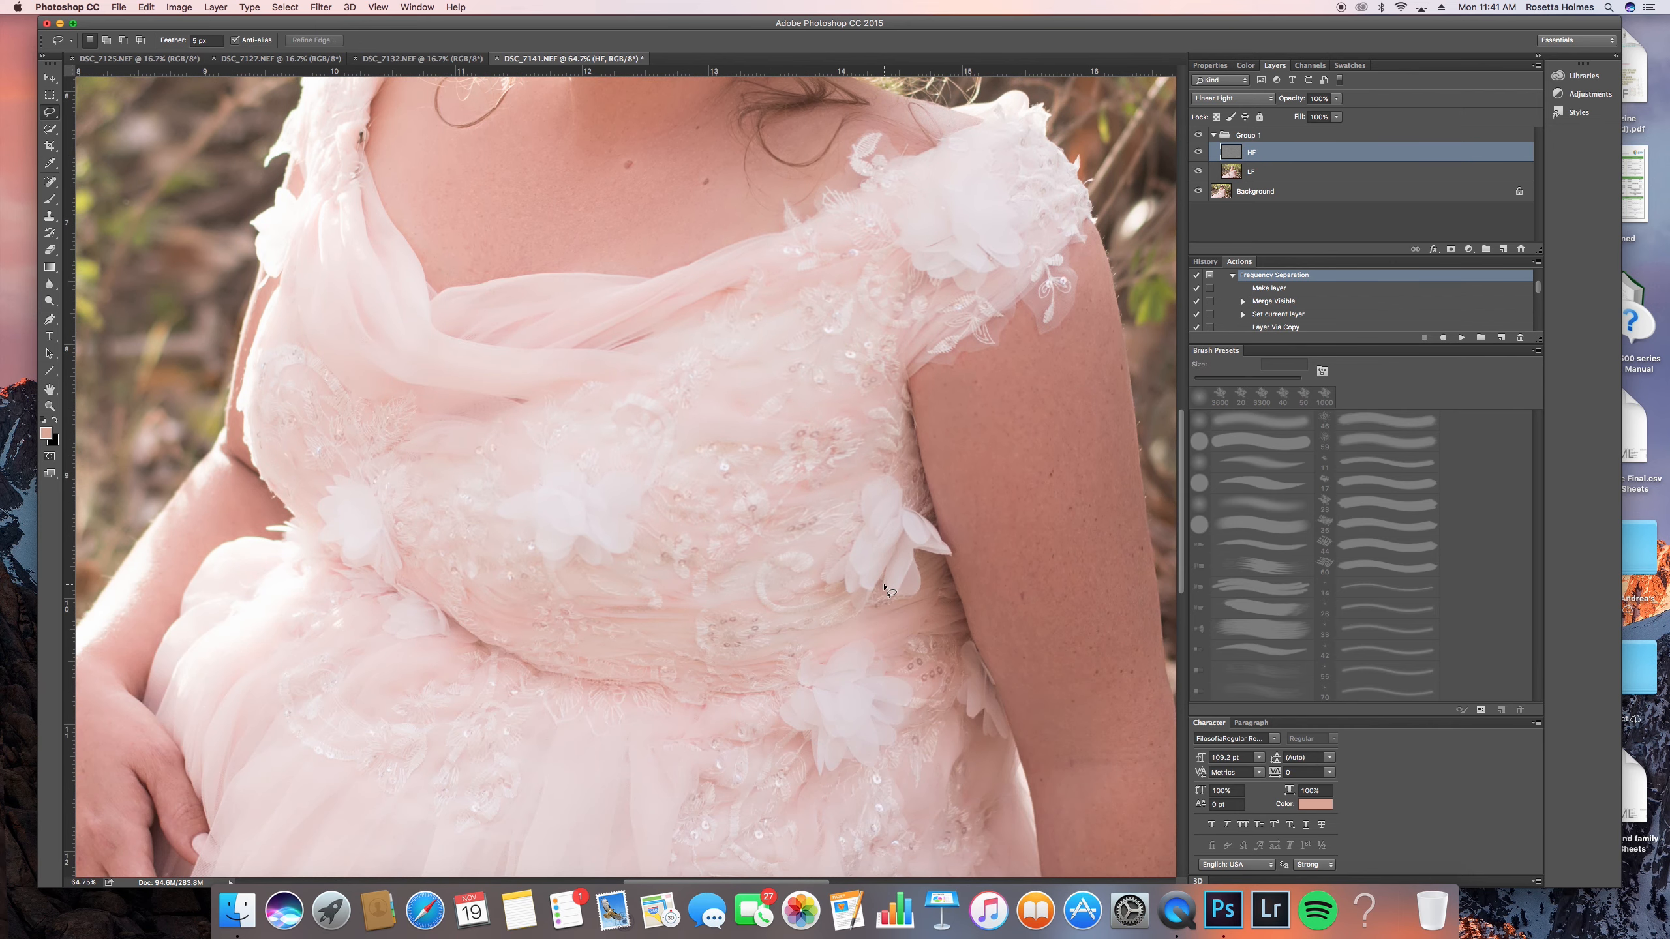
scroll(884, 588, "down", 10)
scroll(888, 591, "up", 17)
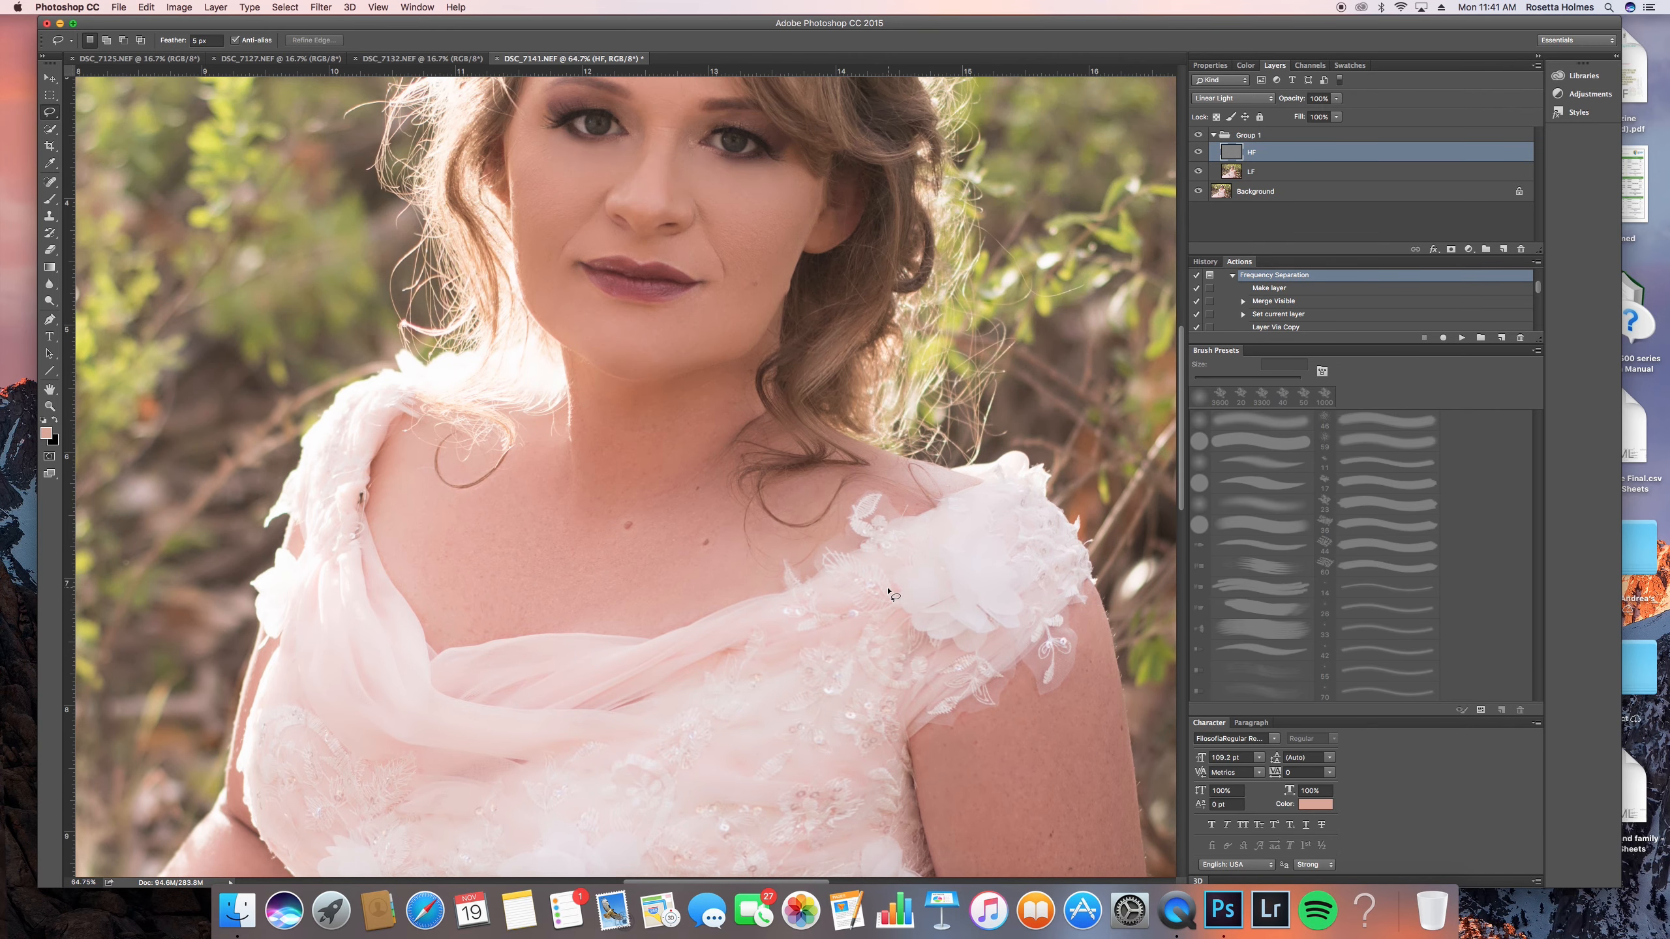
scroll(887, 578, "up", 2)
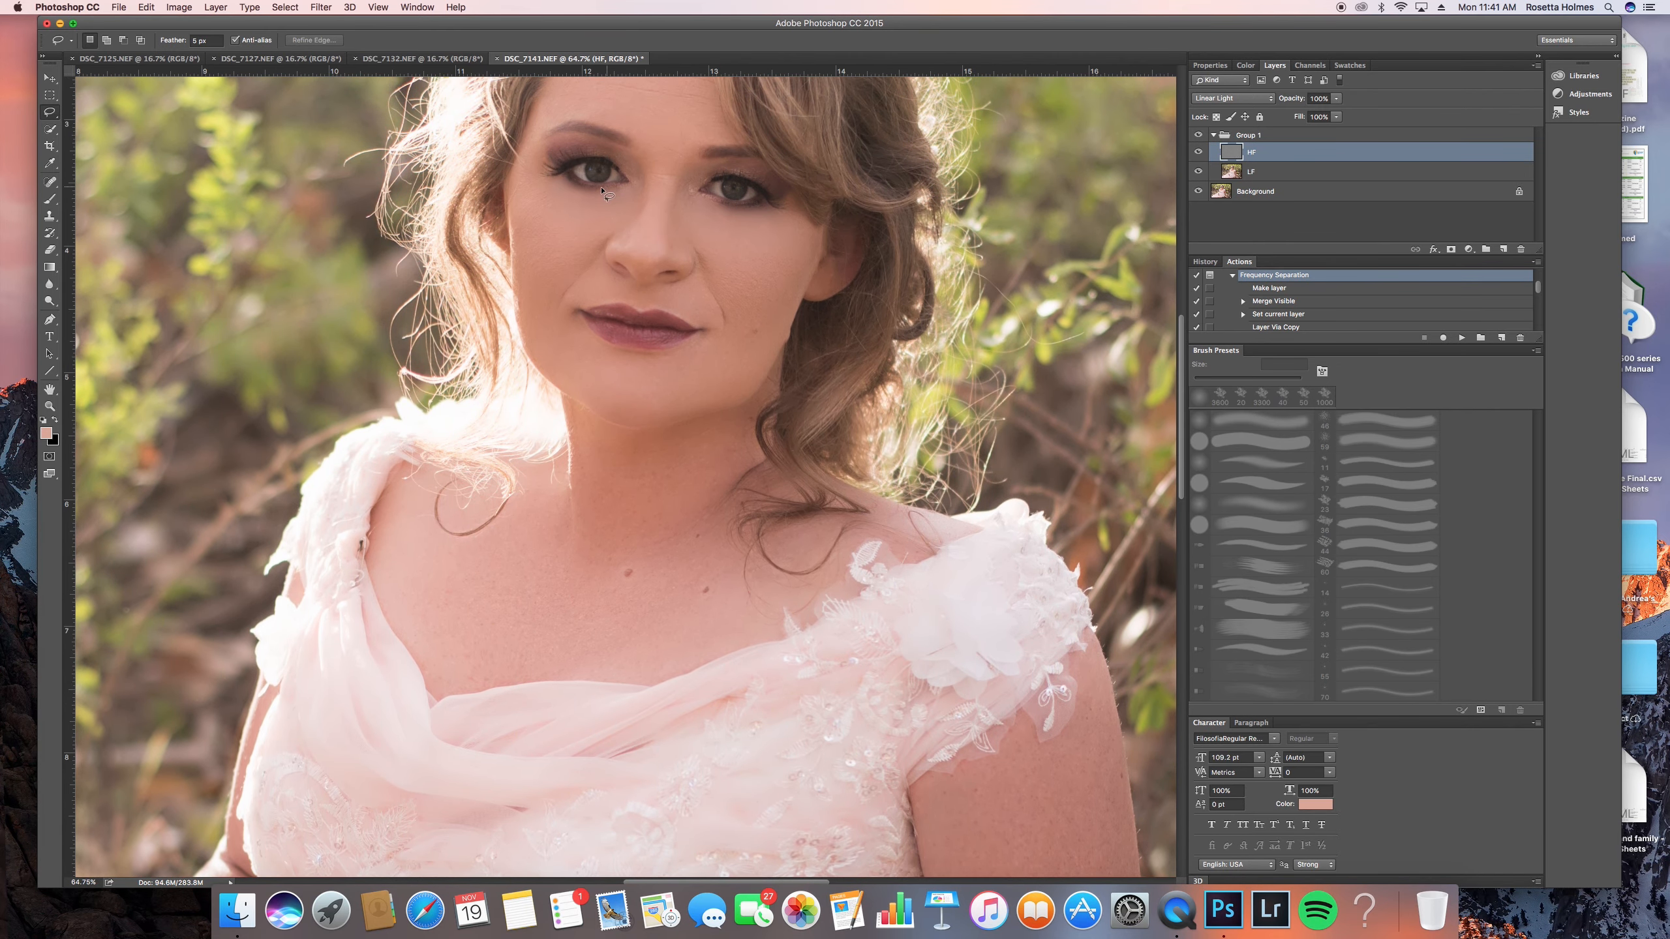
scroll(615, 205, "up", 4)
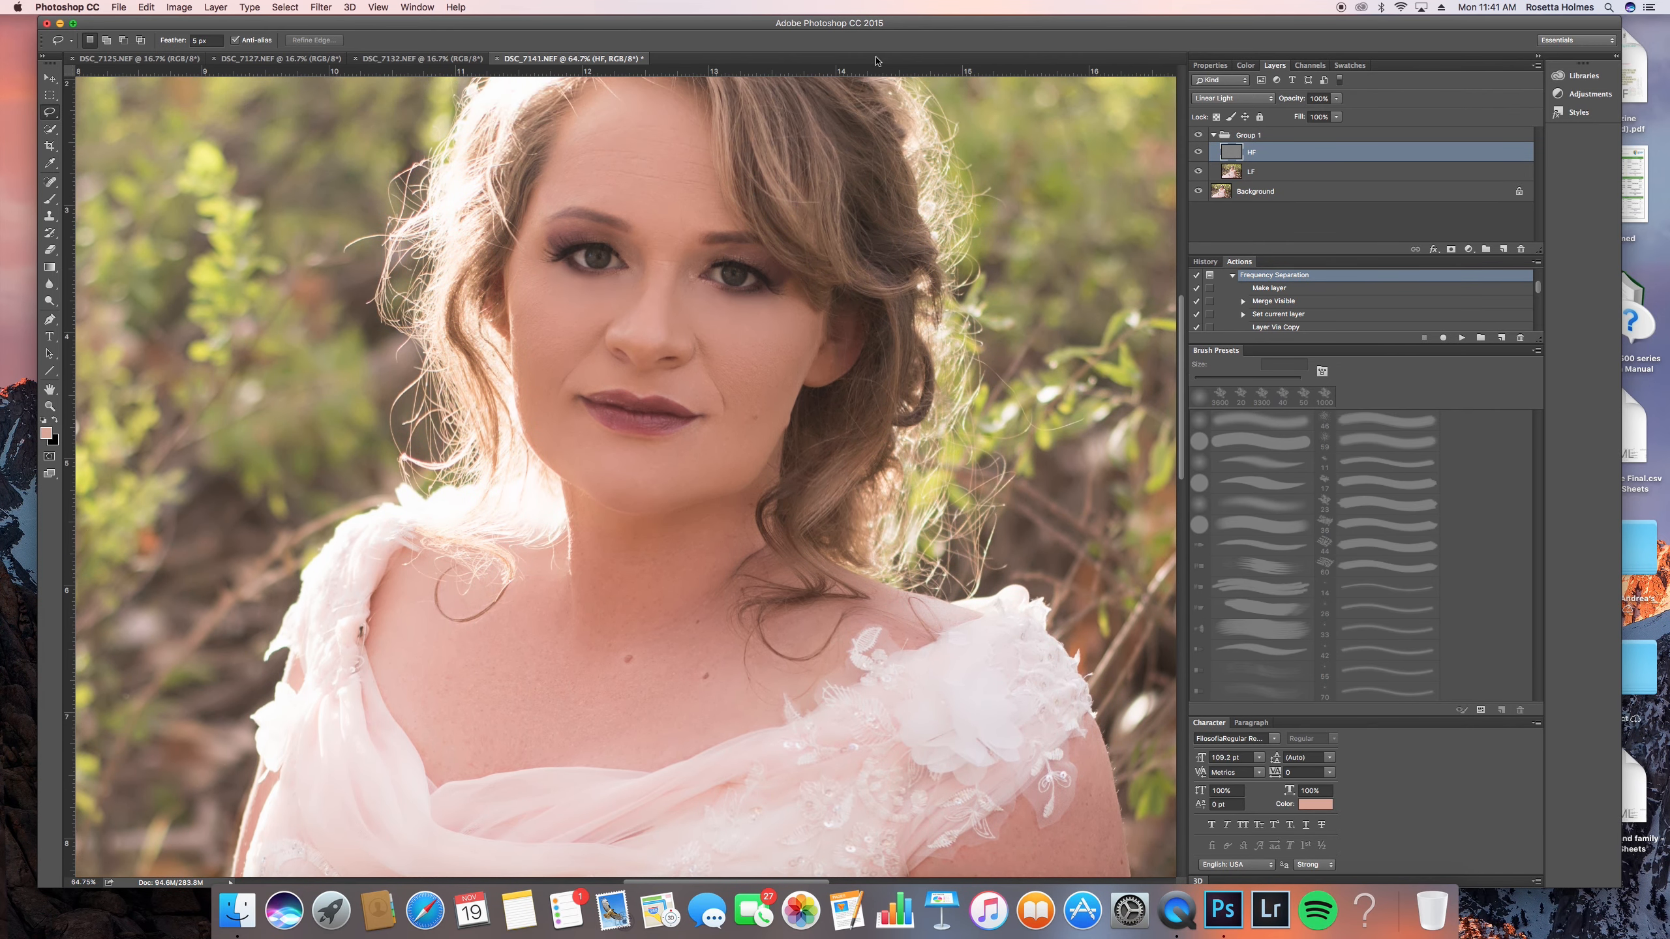
scroll(880, 62, "down", 1)
- Lower Group 1's opacity to about 38% and toggle its visibility to compare the smoothing with the original
left_click(1297, 140)
left_click(1336, 99)
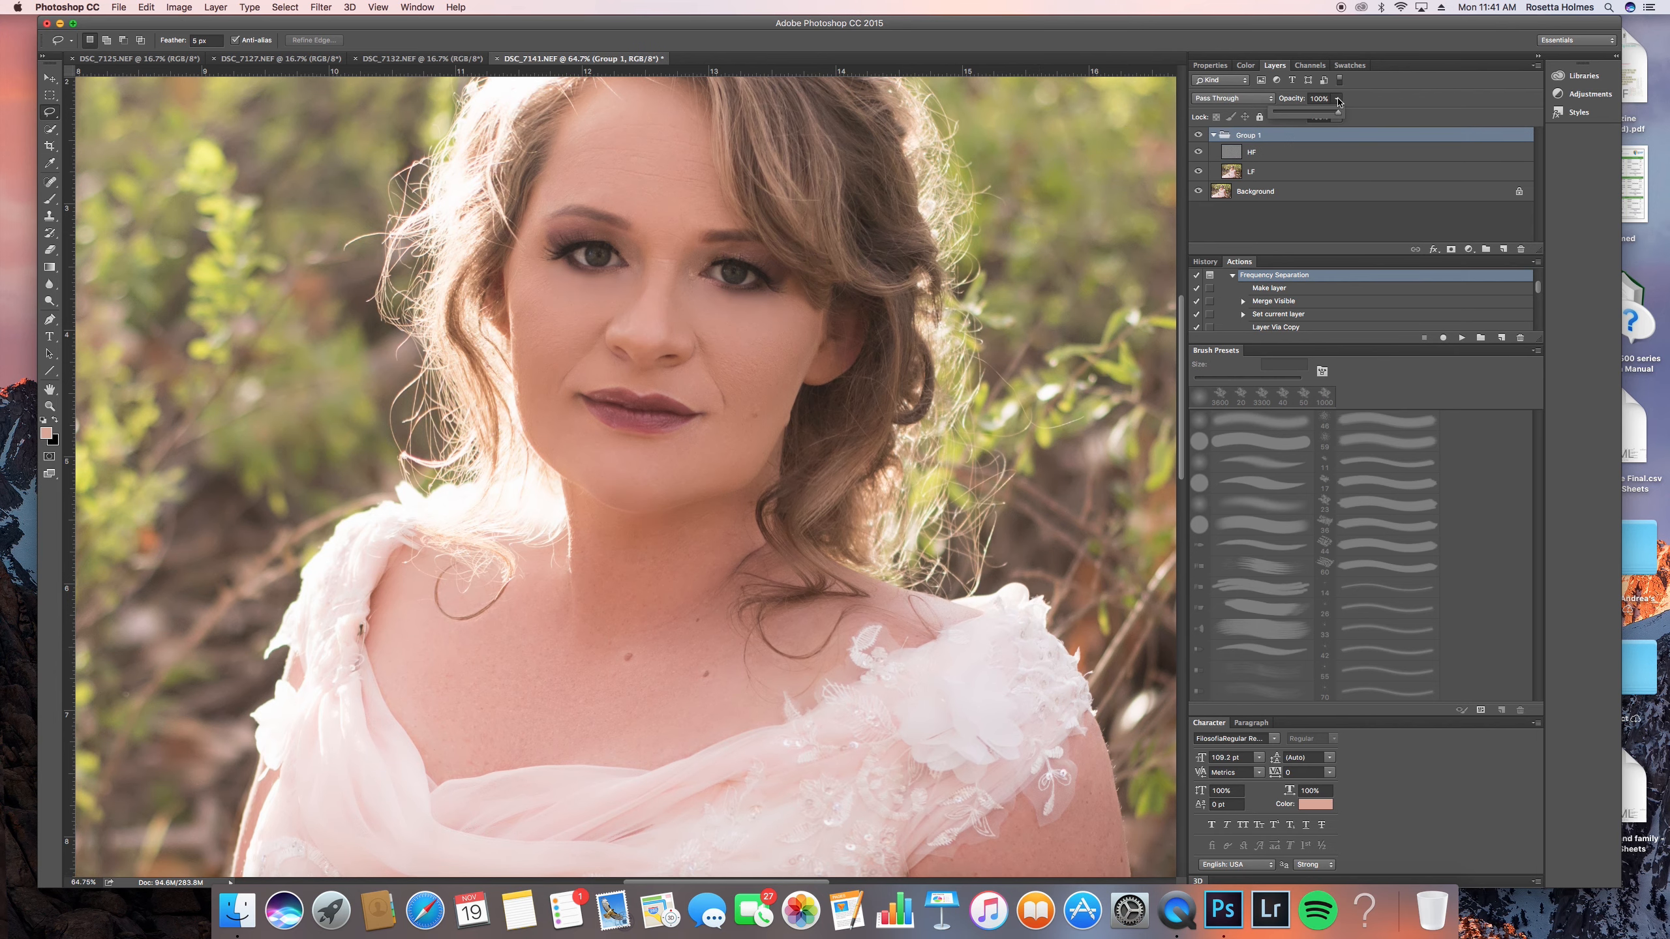
mouse_move(1317, 114)
left_mouse_down()
mouse_move(1272, 114)
mouse_move(1334, 107)
mouse_move(1282, 119)
mouse_move(1298, 120)
left_mouse_up()
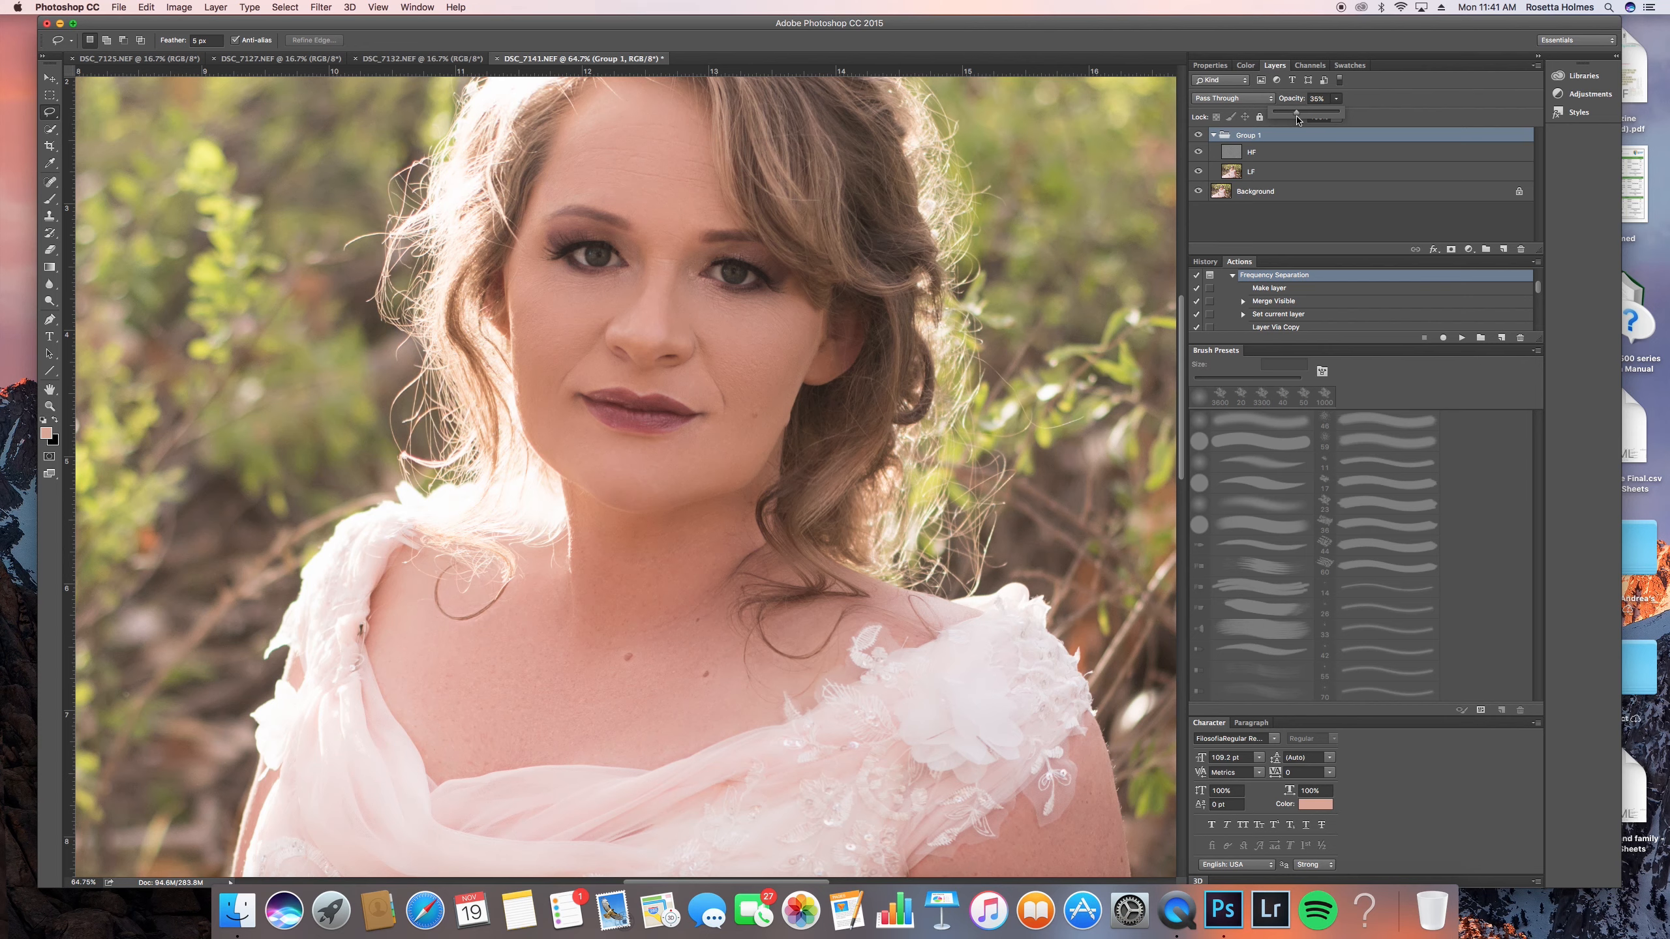
left_click(1199, 135)
left_click(1199, 135)
left_click(1199, 135)
scroll(656, 401, "down", 6)
scroll(676, 451, "down", 3)
scroll(677, 461, "up", 1)
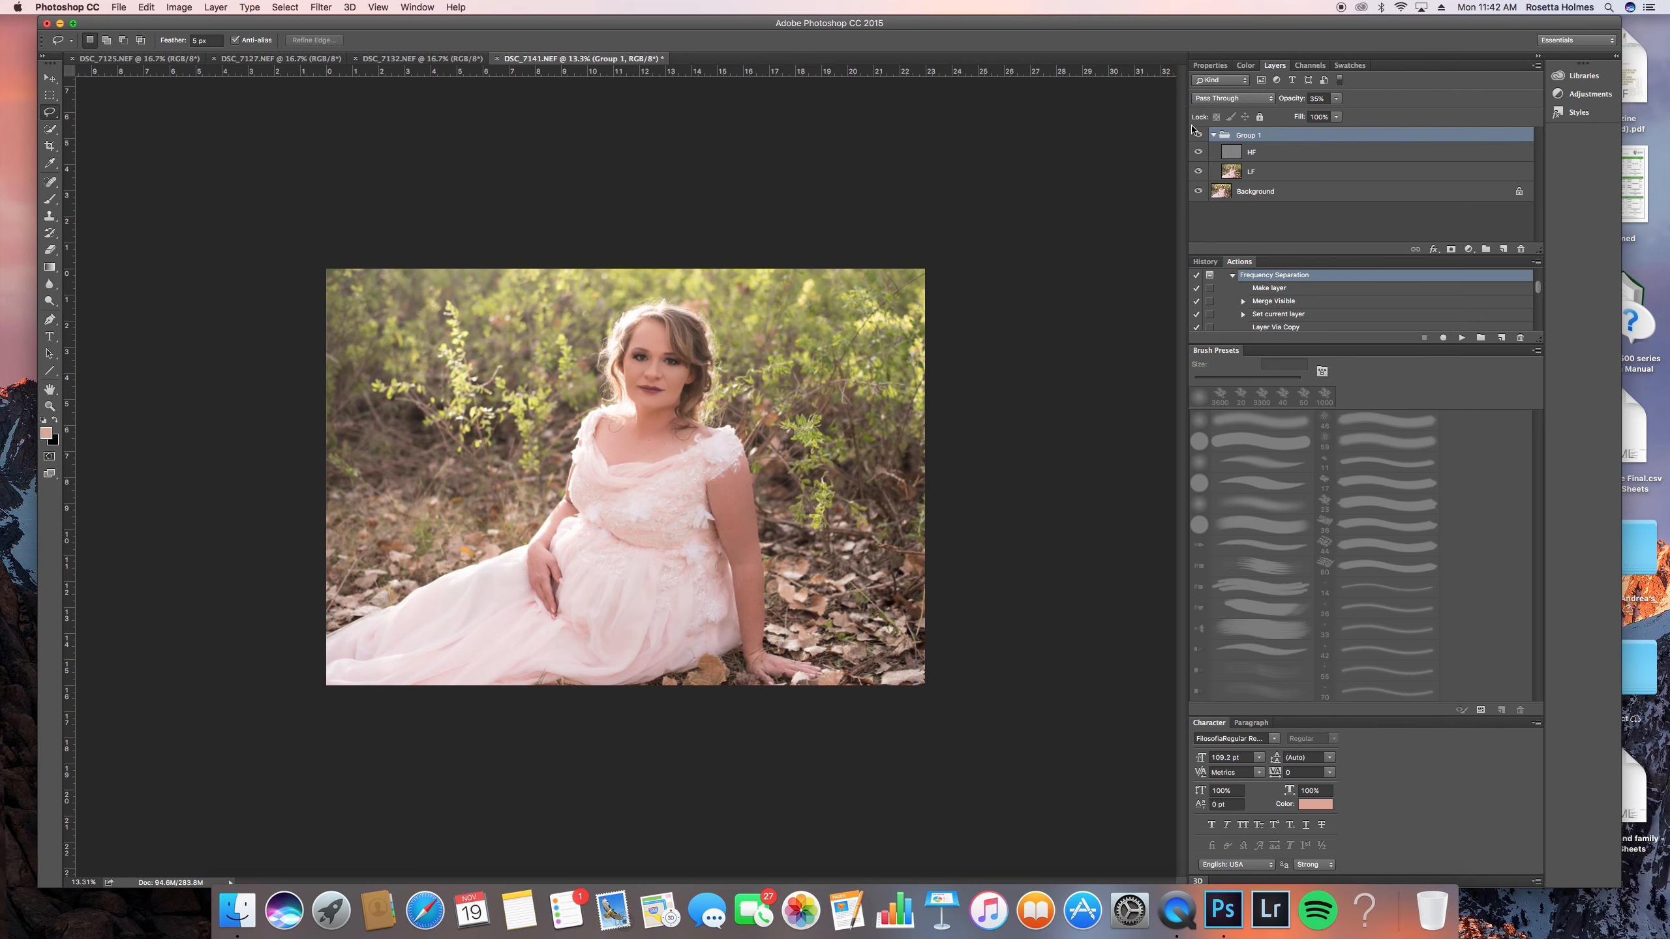
- Add a new Soft Light layer above the collapsed Group 1 and ready a white brush at 5% opacity
left_click(1213, 135)
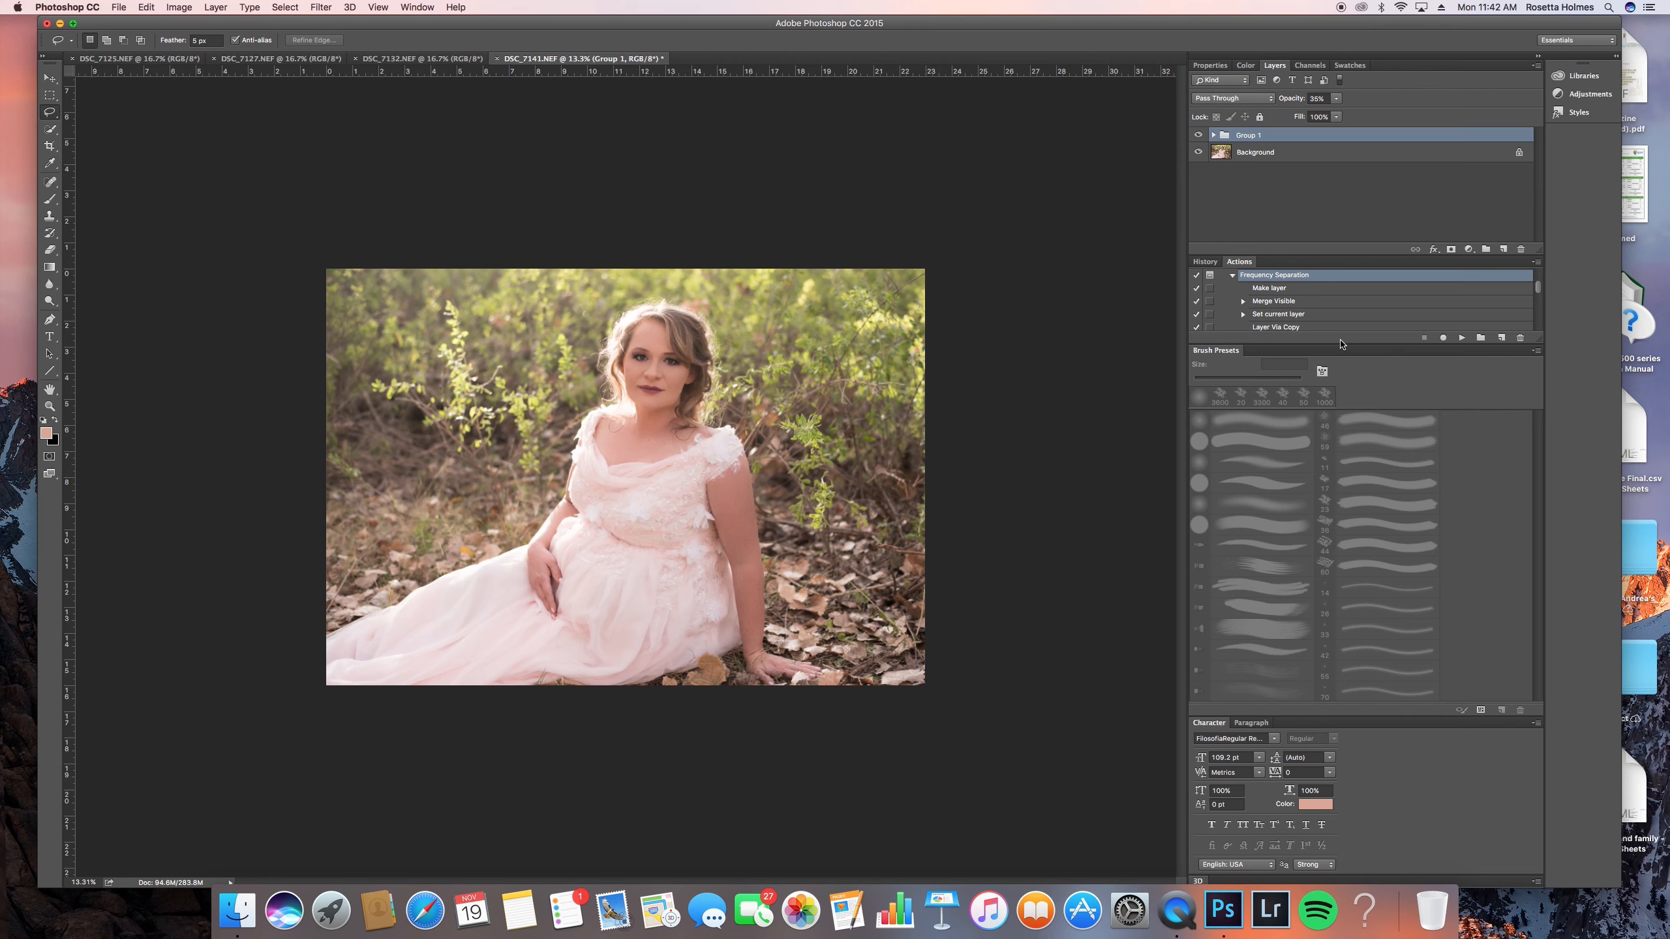
left_click(1504, 248)
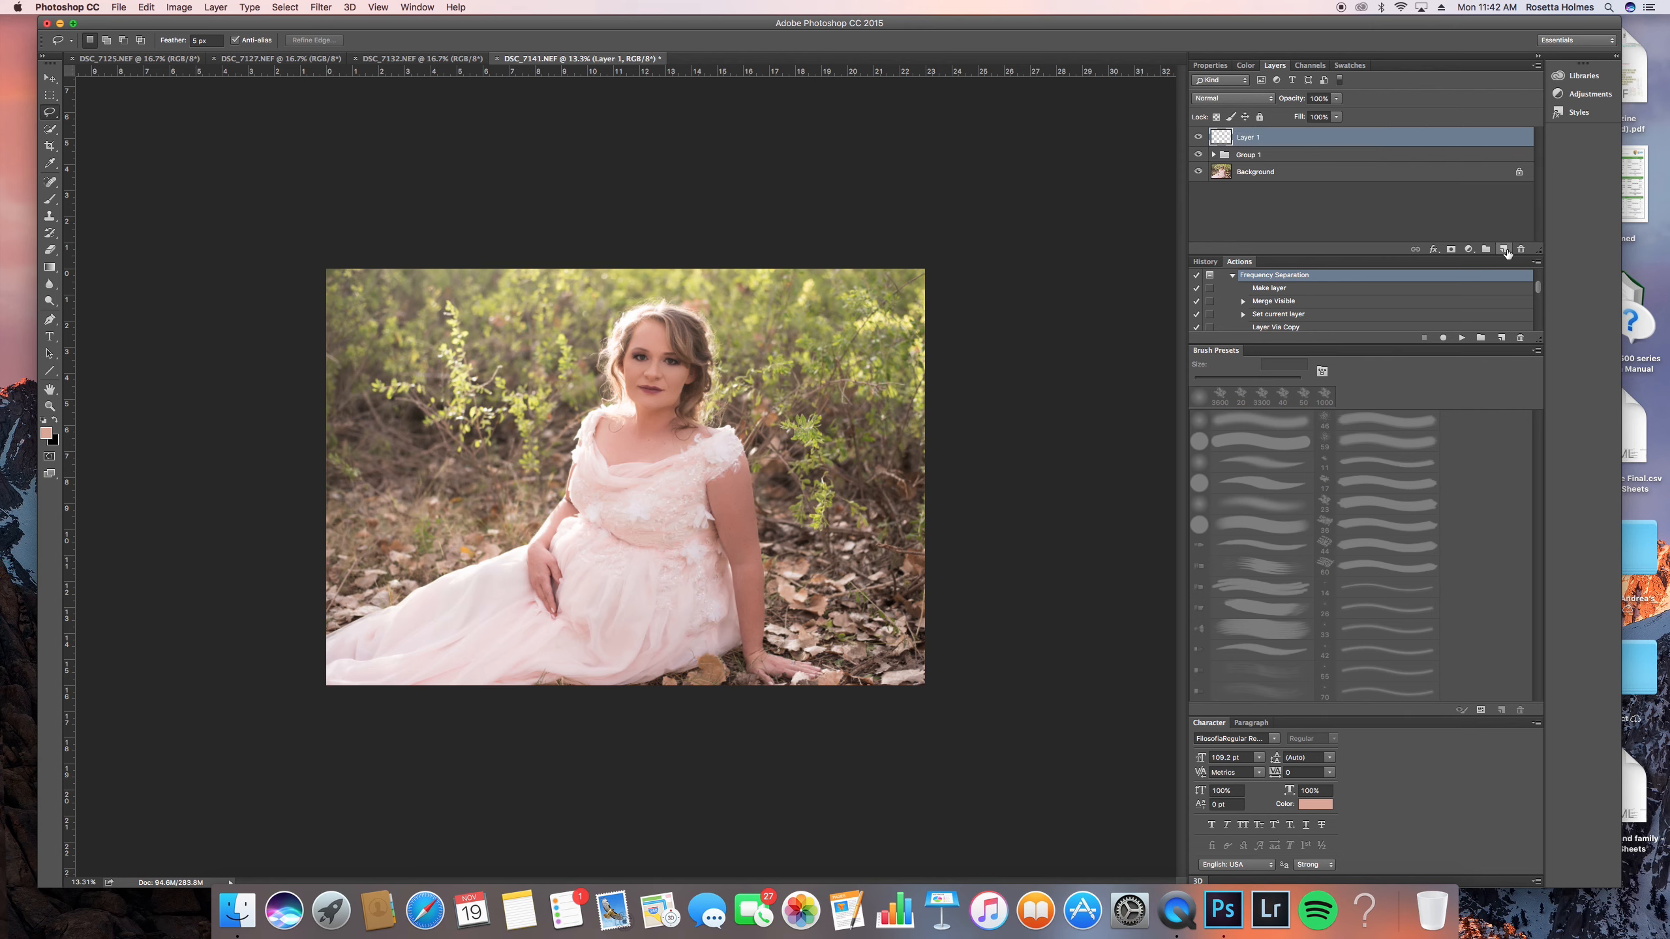
left_click(1242, 99)
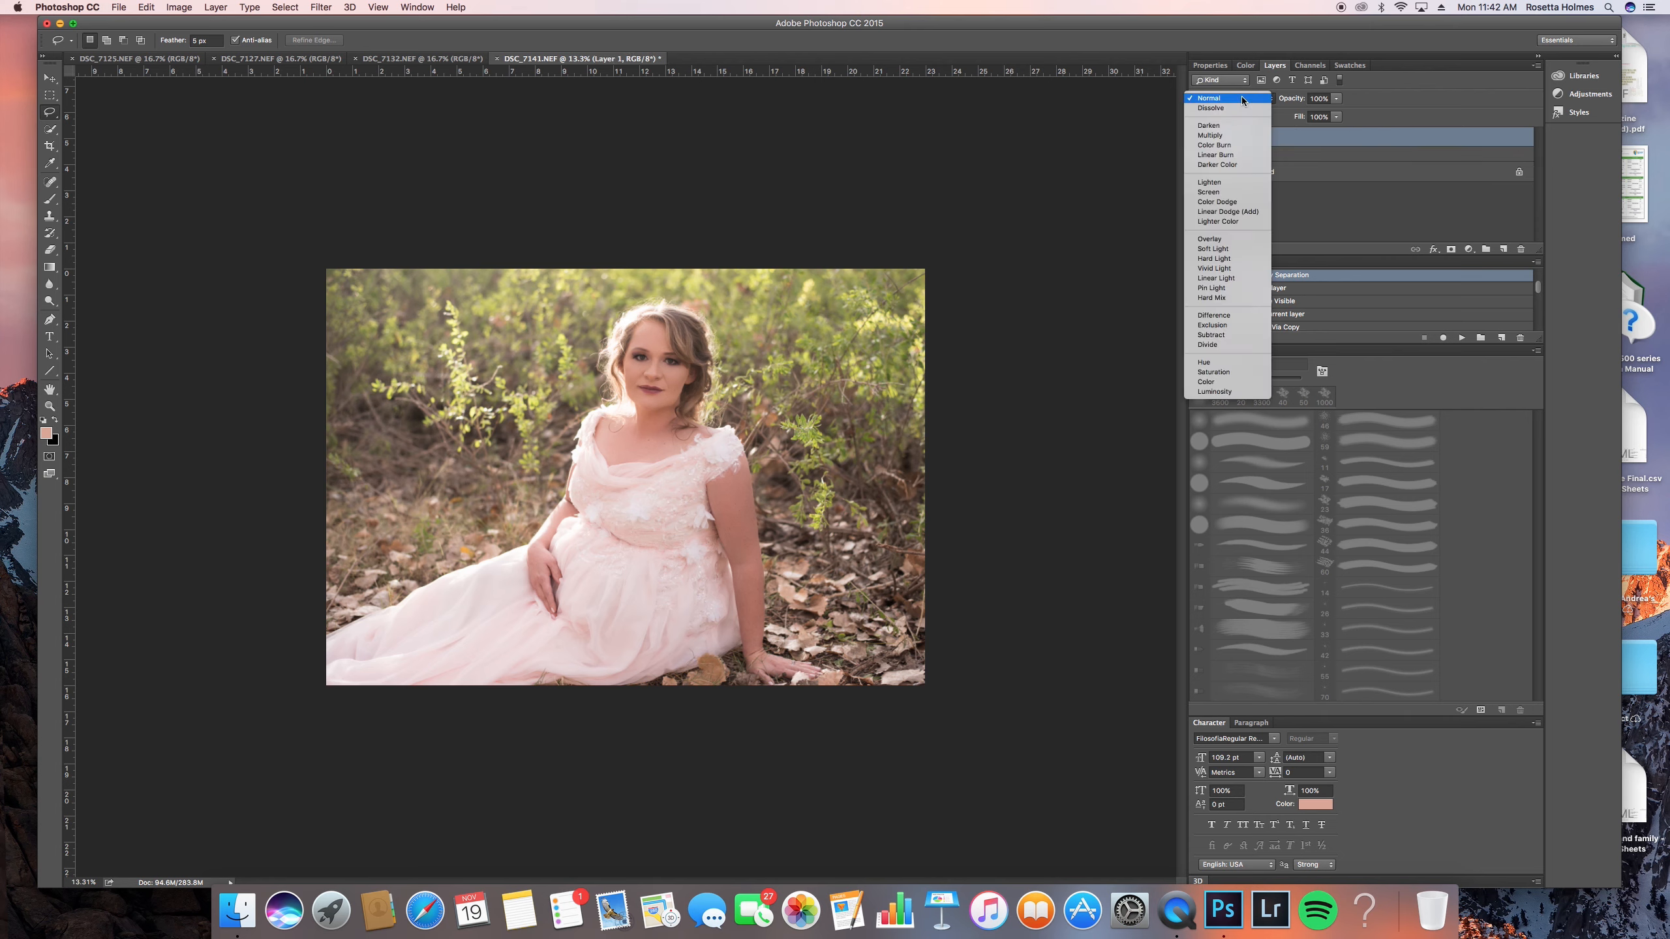
left_click(1245, 249)
key("b")
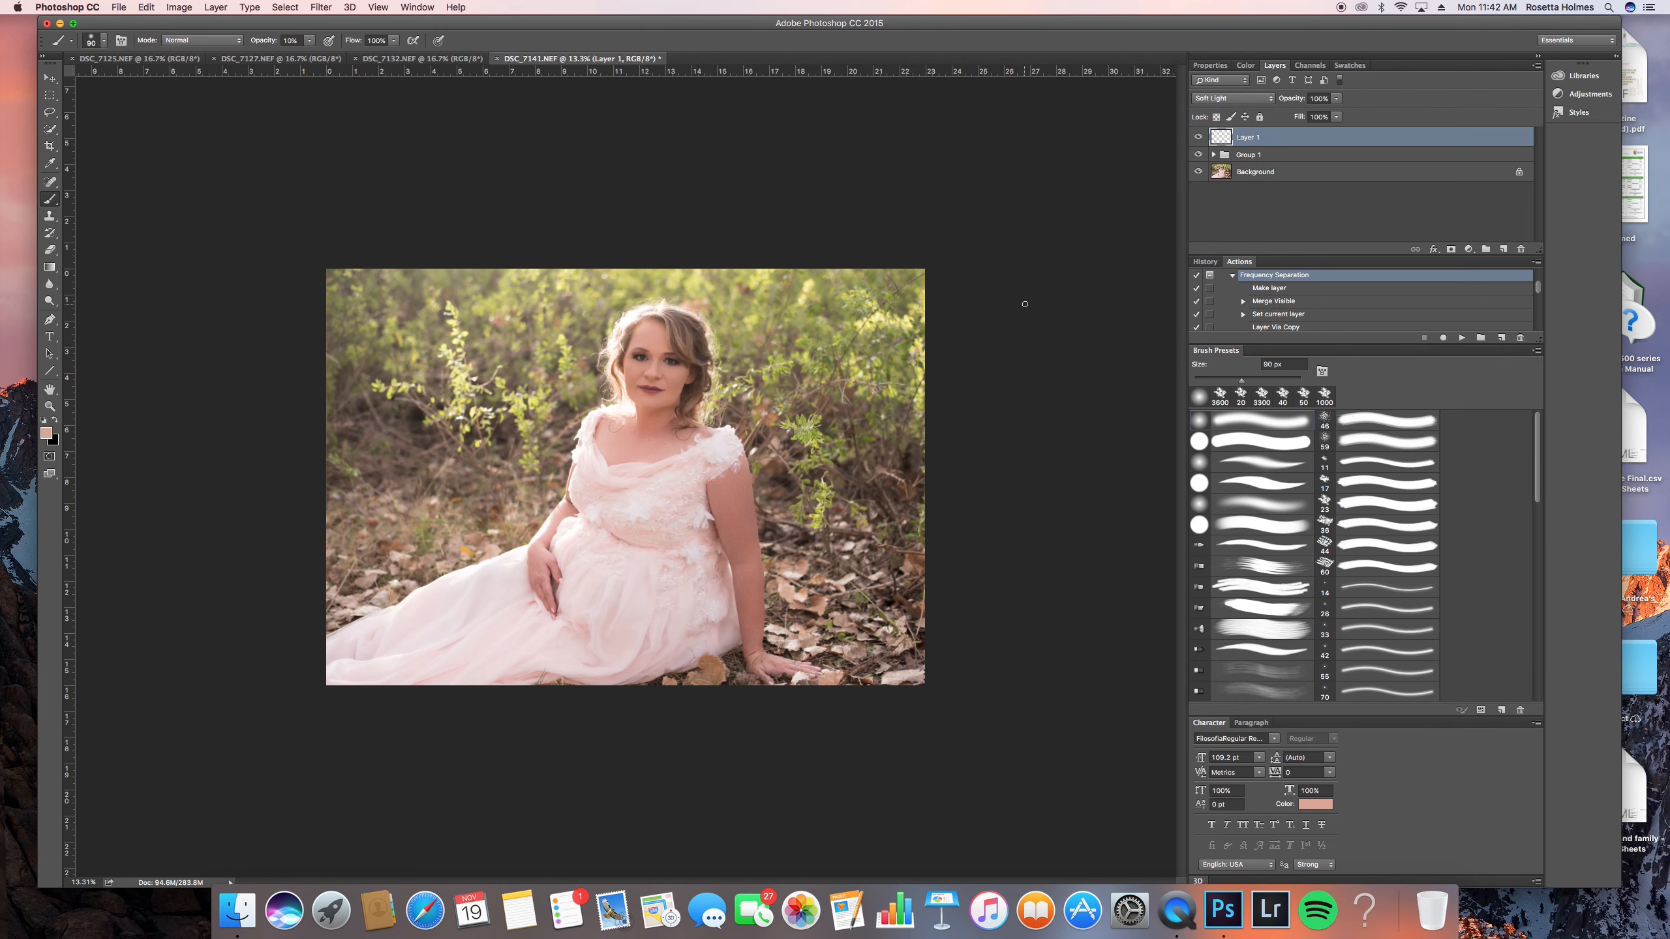
key("d")
key("x")
scroll(662, 337, "up", 10)
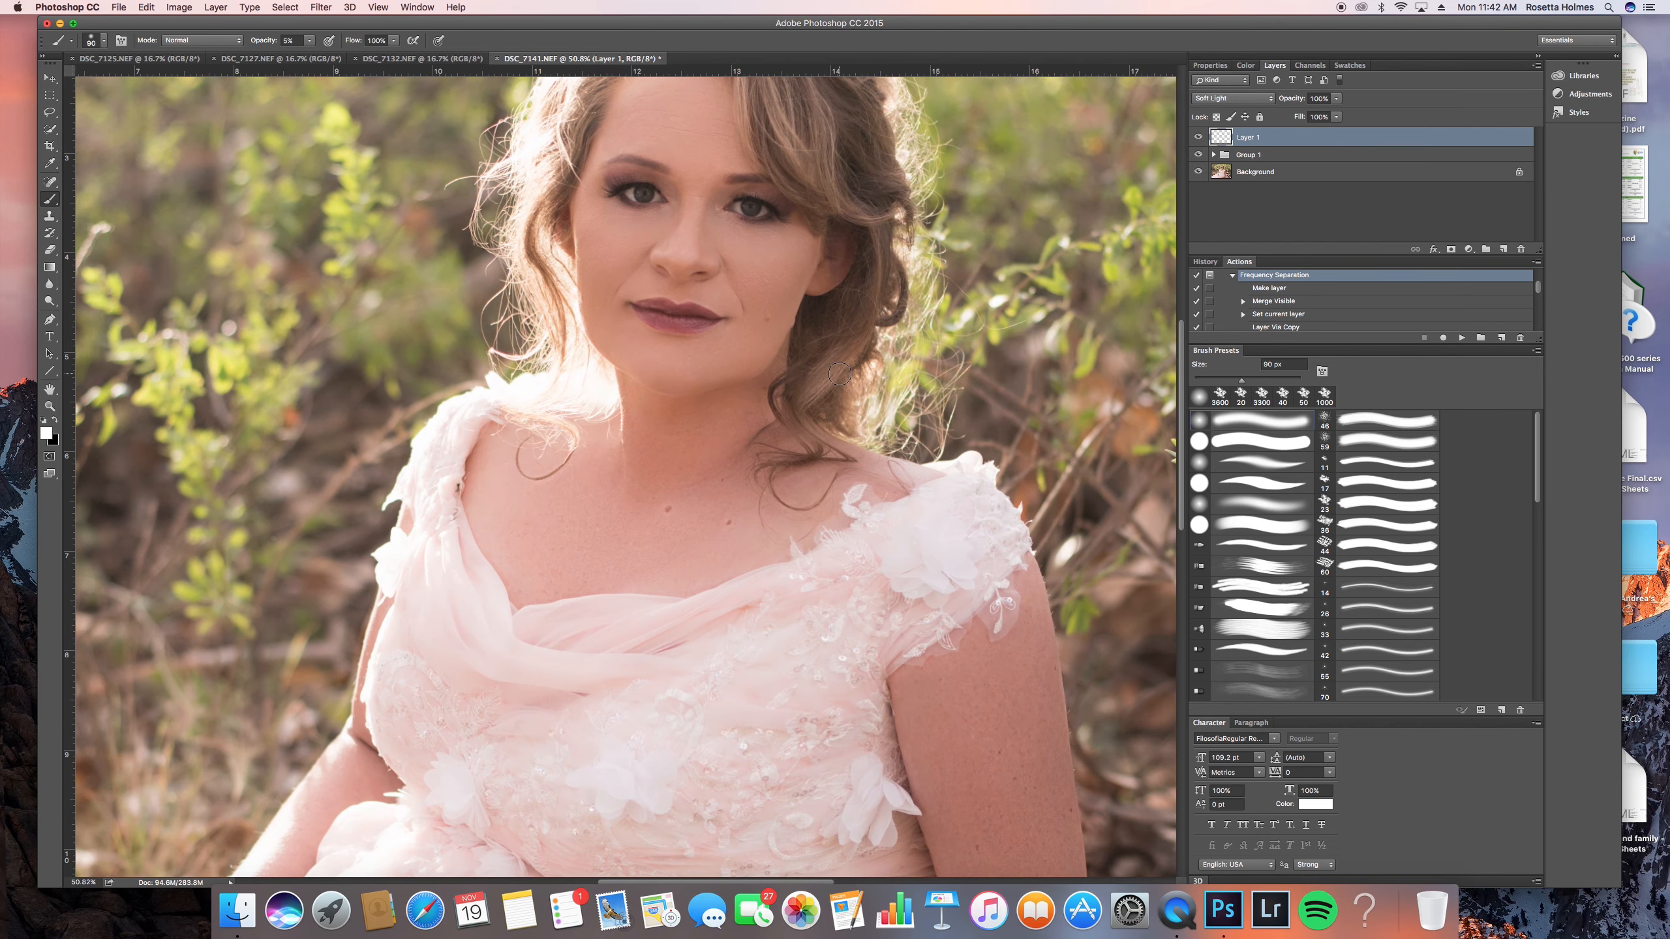
- Brighten the skin under both eyes on Layer 1 with a soft white brush of roughly 150 px
scroll(840, 376, "up", 3)
key("bracketright")
key("bracketright")
key("bracketright")
key("bracketright")
key("bracketright")
key("bracketright")
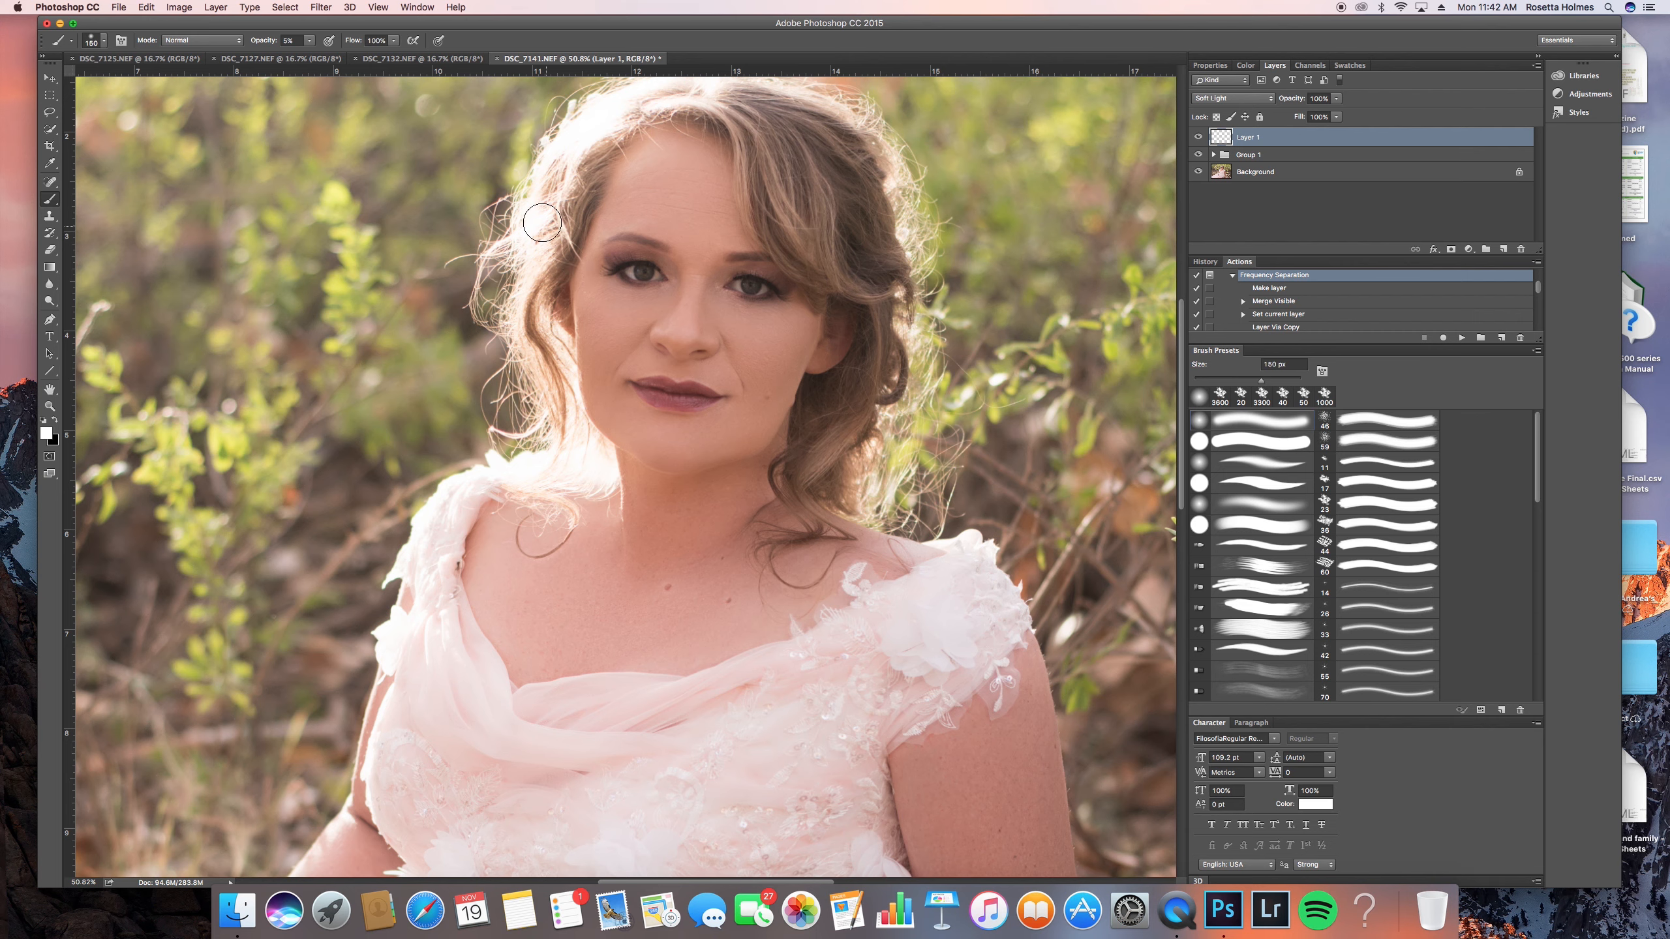
key("bracketleft")
left_click_drag(604, 300, 640, 324)
left_click_drag(802, 311, 780, 316)
- Paint white highlights on the face and across the forehead on Layer 1, varying the brush size to fit each area
key("bracketleft")
key("bracketleft")
key("bracketleft")
key("bracketleft")
key("bracketright")
key("bracketleft")
key("bracketleft")
key("bracketleft")
key("bracketleft")
- Build up white highlights around the chin and lips on Layer 1, varying the brush between small sizes and about 175 px
key("bracketleft")
key("bracketleft")
key("bracketleft")
key("bracketleft")
key("bracketleft")
key("bracketright")
key("bracketleft")
key("bracketright")
key("bracketright")
key("bracketright")
key("bracketright")
key("bracketright")
key("bracketright")
key("bracketright")
key("bracketright")
key("bracketright")
mouse_move(668, 212)
left_mouse_down()
mouse_move(688, 176)
mouse_move(728, 228)
mouse_move(712, 173)
mouse_move(668, 175)
mouse_move(645, 219)
left_mouse_up()
key("bracketleft")
key("bracketleft")
key("bracketleft")
scroll(658, 407, "down", 2)
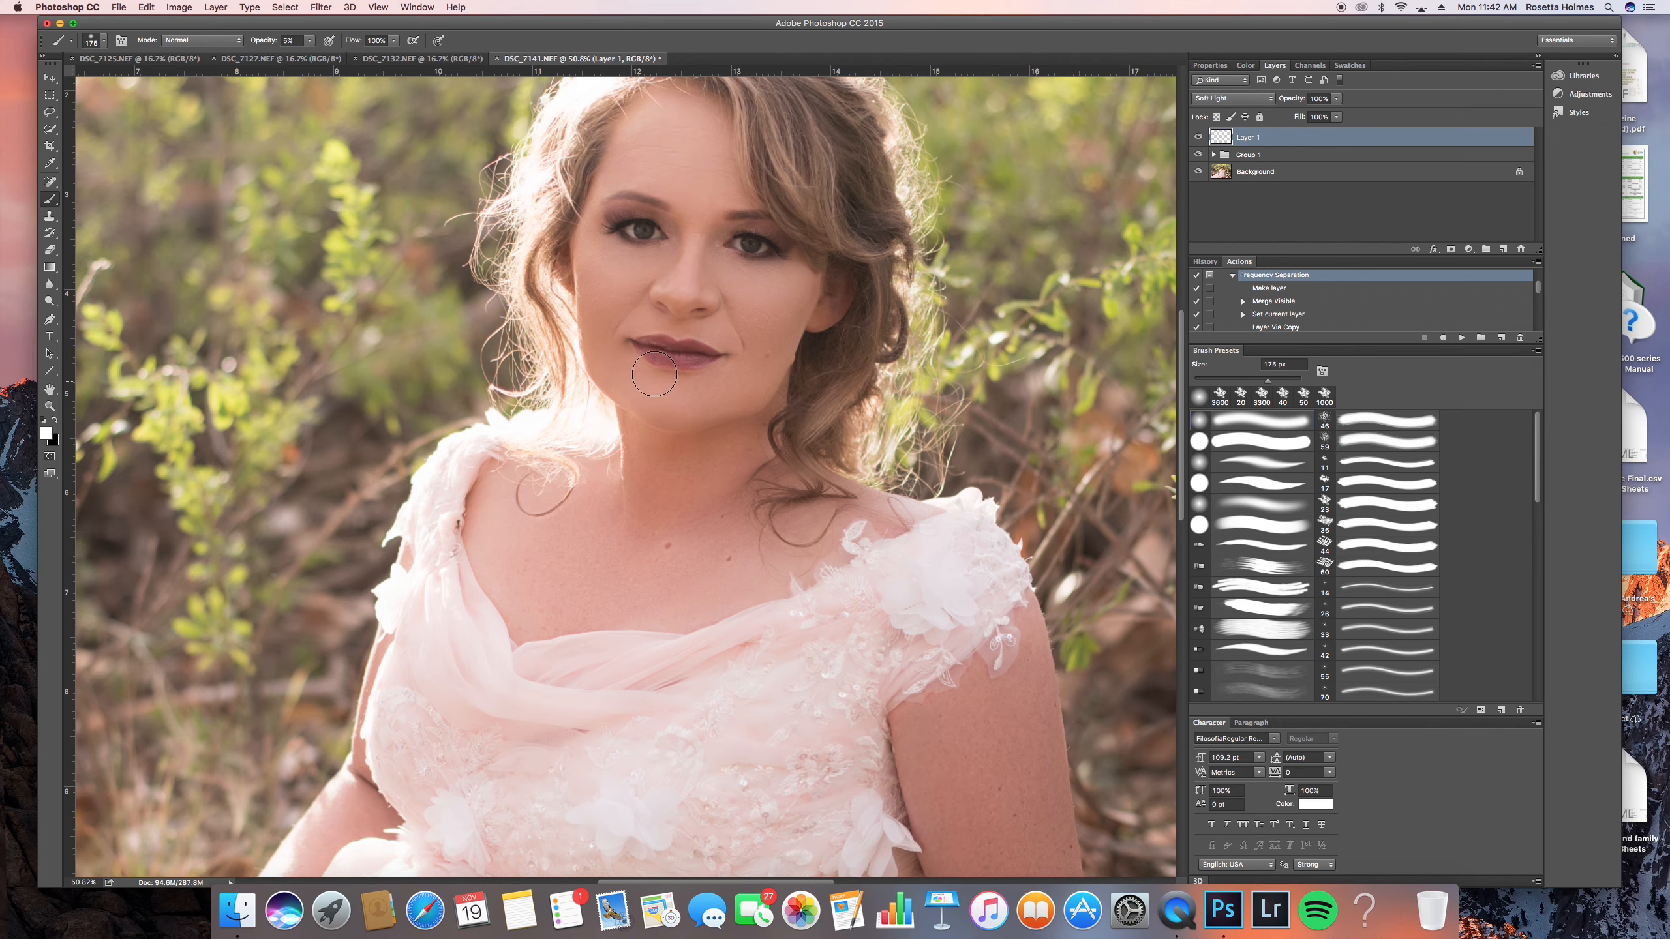
key("bracketleft")
key("bracketleft")
key("bracketleft")
key("bracketleft")
key("bracketleft")
key("bracketleft")
key("bracketright")
key("bracketright")
key("bracketright")
key("bracketright")
key("bracketright")
key("bracketright")
key("bracketright")
key("bracketright")
- Brighten the cheek with a 150 px white brush and refine smaller facial highlights at 30 px on Layer 1
scroll(743, 388, "up", 3)
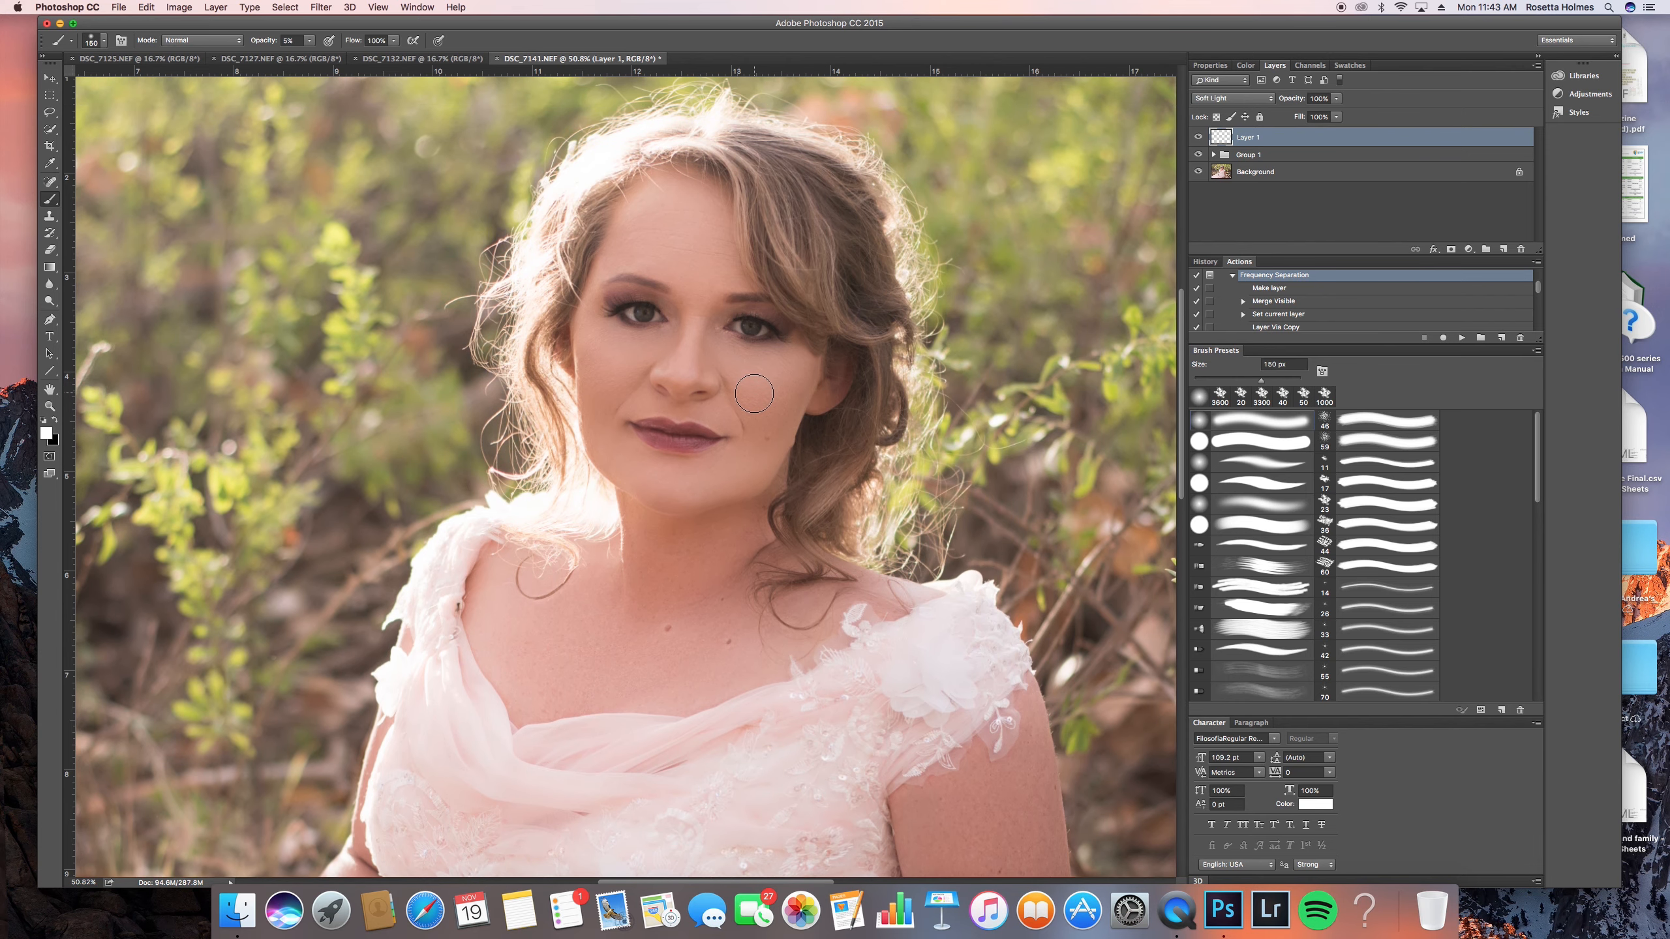
key("bracketright")
key("bracketright")
key("bracketleft")
key("bracketleft")
key("bracketleft")
key("bracketleft")
key("bracketleft")
key("bracketleft")
key("bracketleft")
key("bracketleft")
key("bracketleft")
scroll(714, 277, "up", 3)
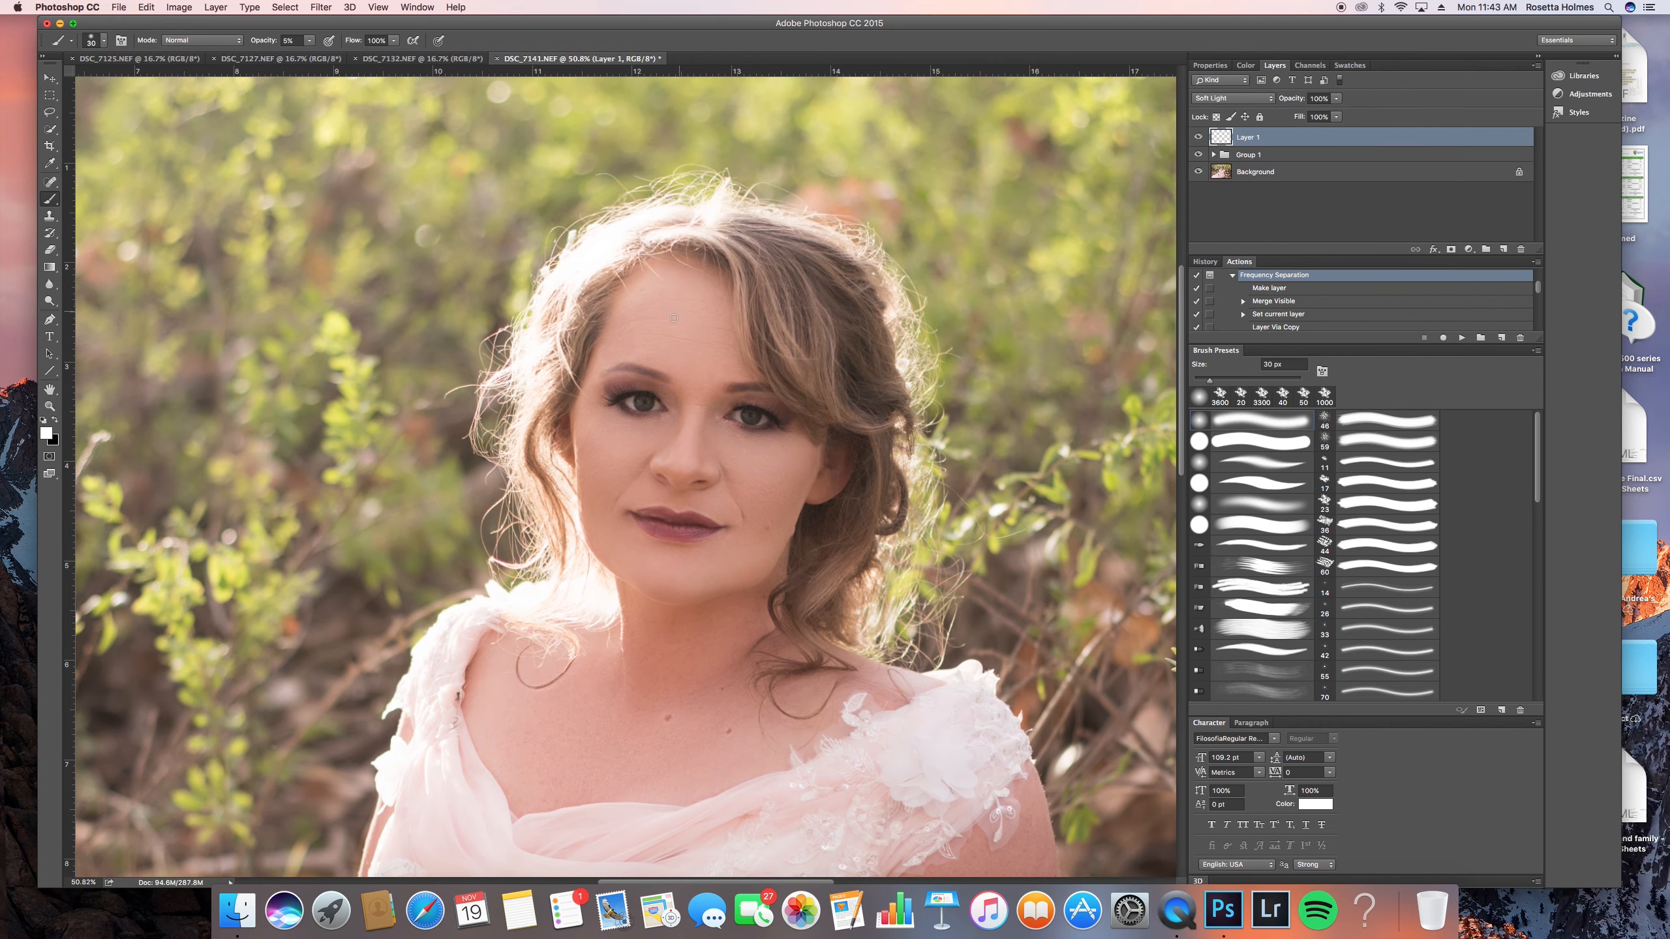
- Lighten the chest and upper body on Layer 1 with the white brush, enlarging it from 80 to 400 px
key("bracketright")
key("bracketright")
key("bracketright")
key("bracketright")
key("bracketright")
scroll(714, 585, "down", 7)
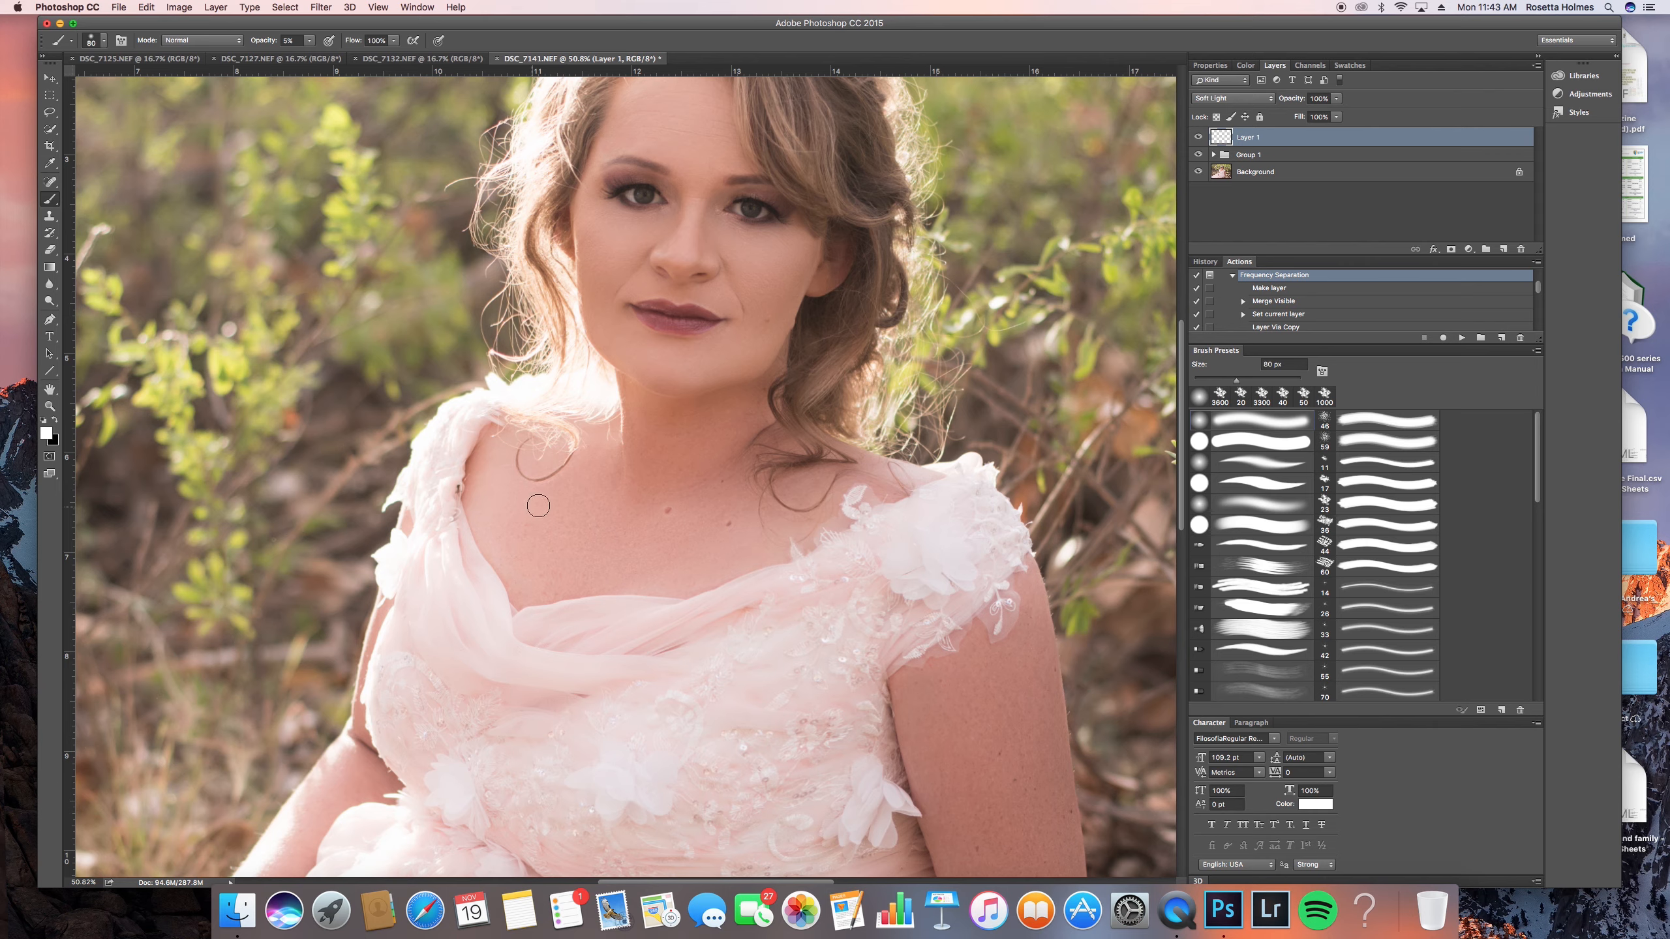
key("bracketright")
key("bracketright")
key("bracketright")
key("bracketright")
key("bracketright")
key("bracketright")
key("bracketright")
key("bracketright")
key("bracketright")
scroll(792, 471, "down", 11)
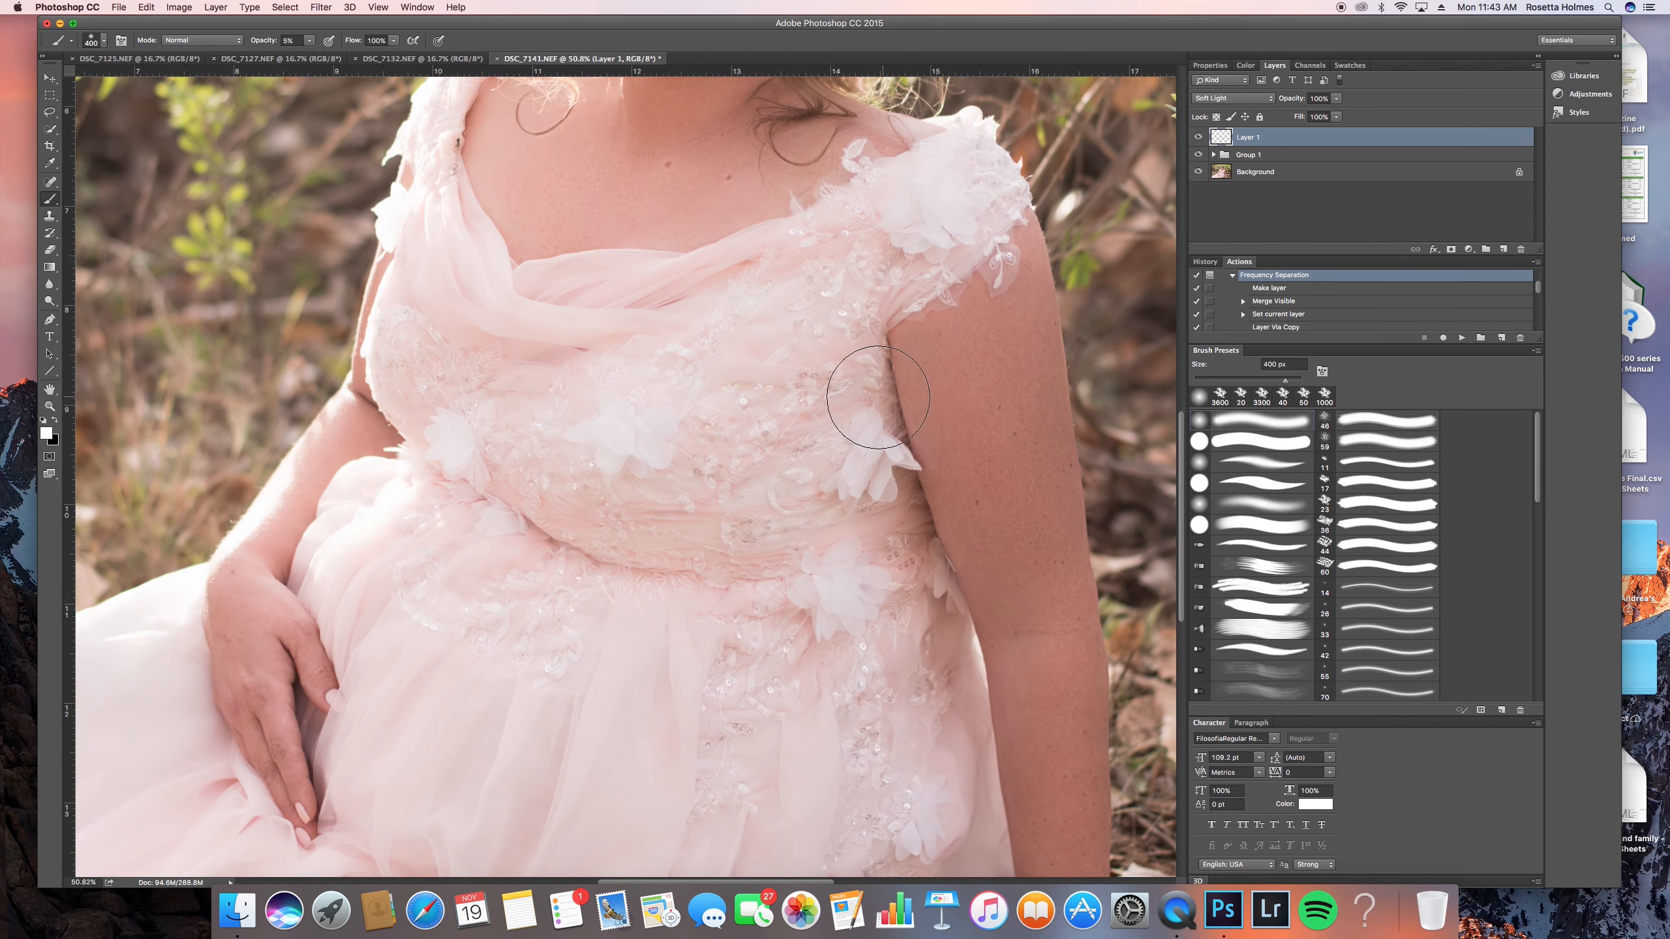
scroll(733, 429, "down", 10)
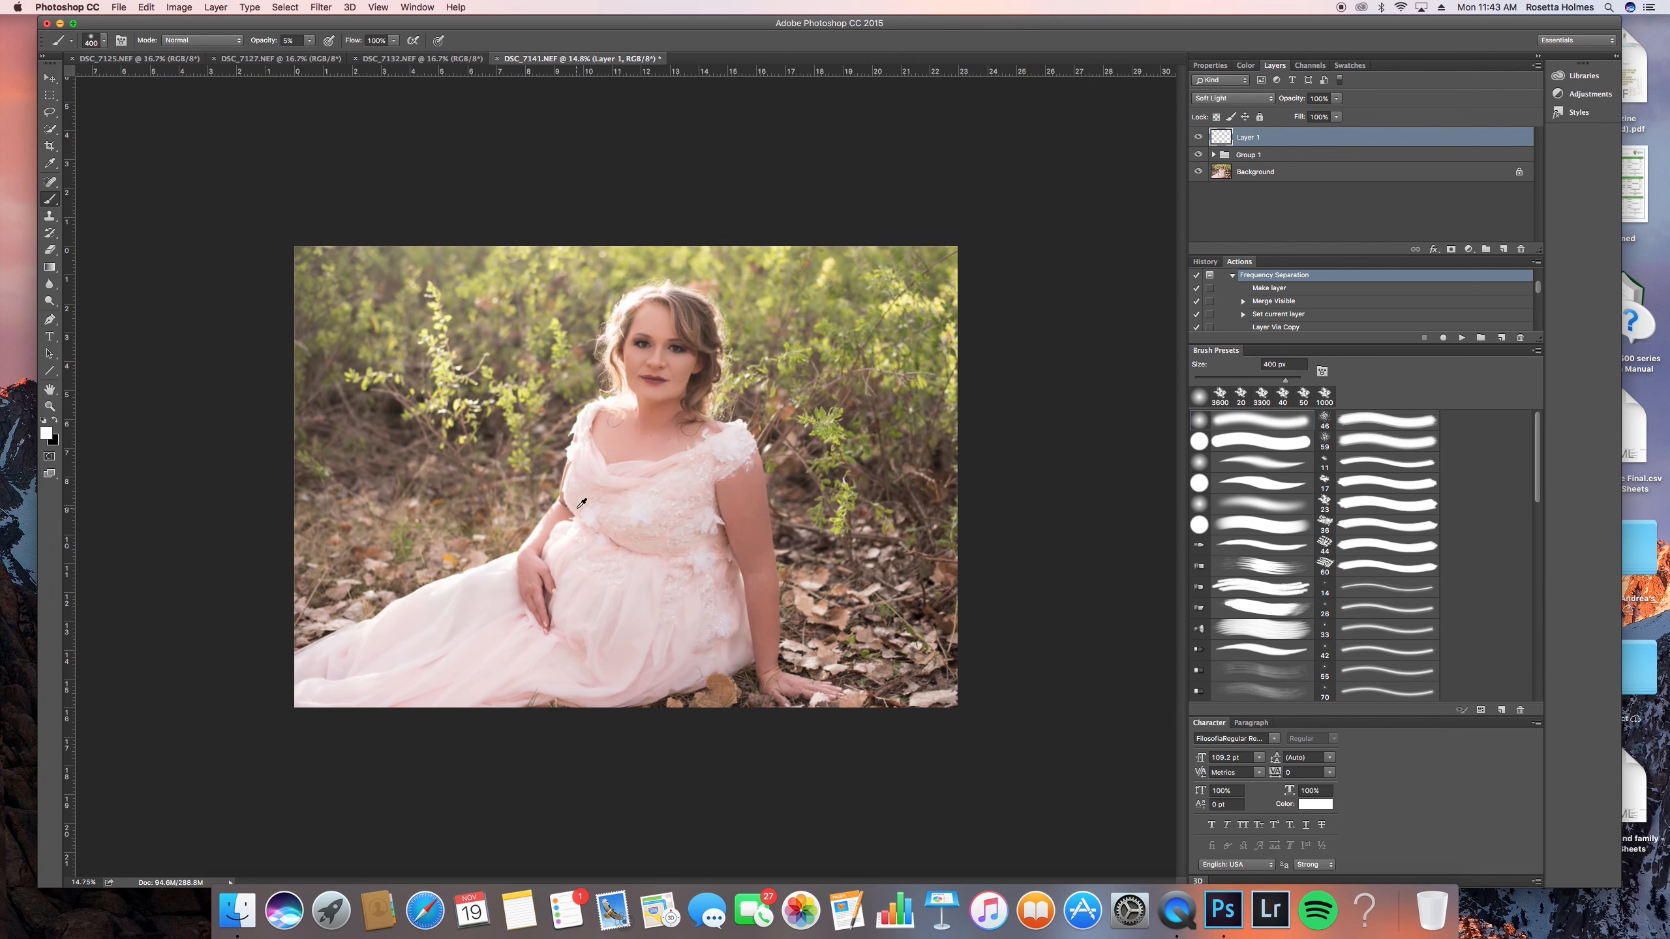
- Brush soft white highlights along the supporting arm on Layer 1, adjusting the brush up to 400 px
key("bracketleft")
key("bracketleft")
key("bracketleft")
key("bracketleft")
key("bracketleft")
key("bracketleft")
key("bracketleft")
key("bracketright")
key("bracketright")
key("bracketleft")
key("bracketright")
key("bracketright")
key("bracketright")
key("bracketright")
mouse_move(765, 597)
left_mouse_down()
mouse_move(721, 439)
mouse_move(768, 548)
left_mouse_up()
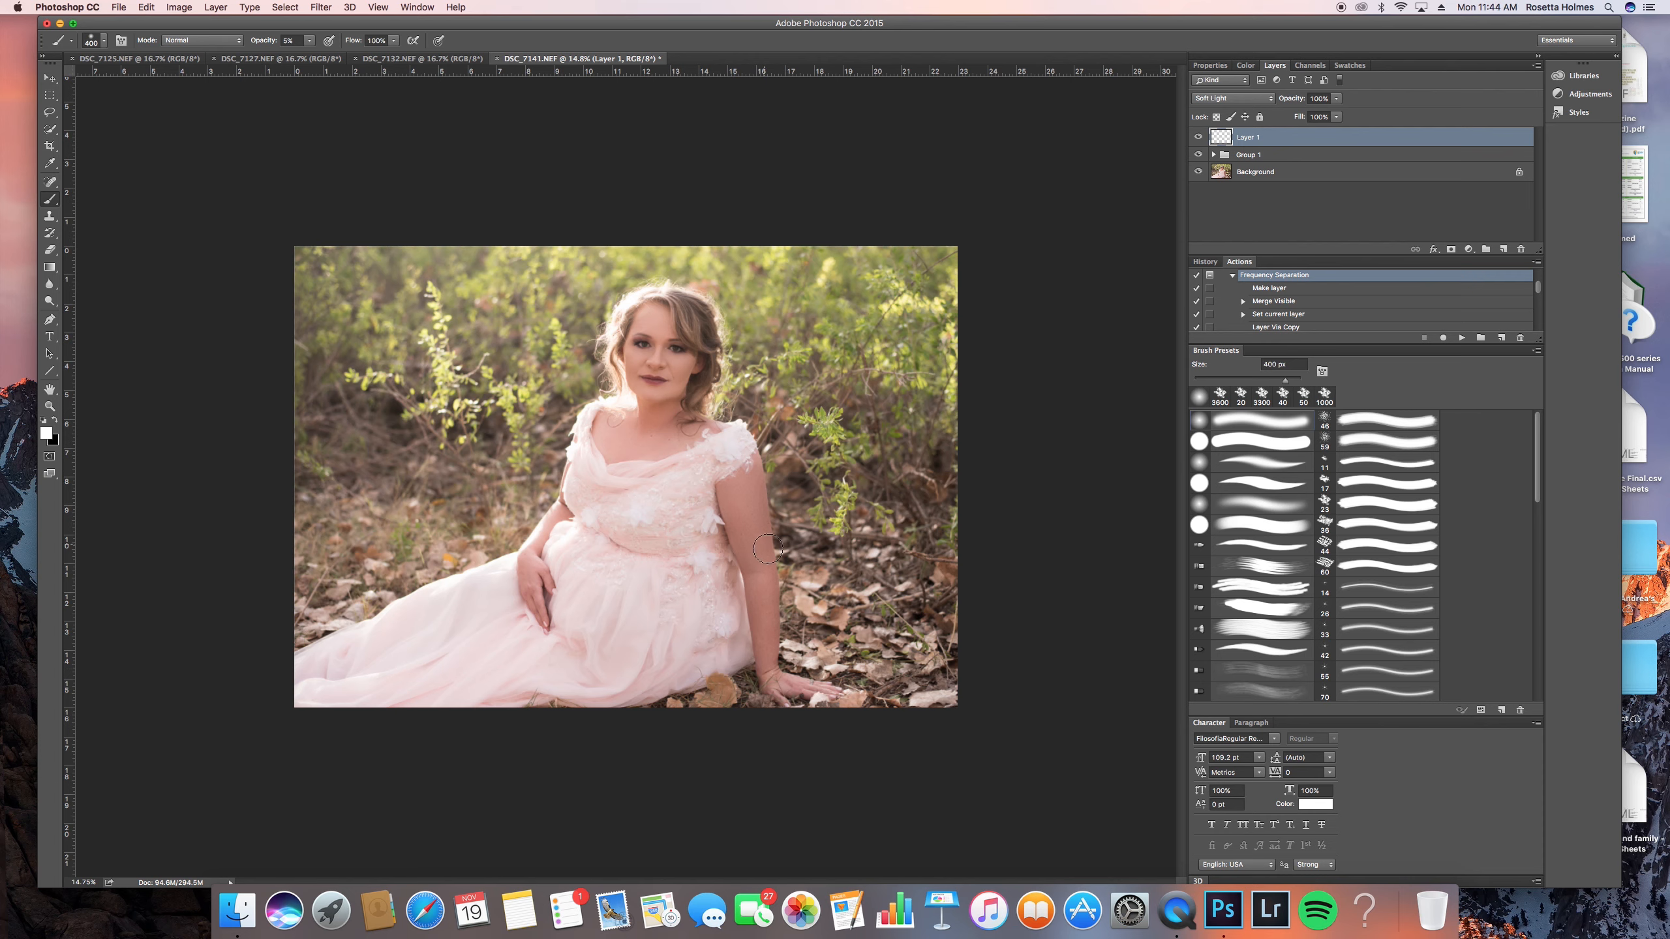
- Alternate between black and white paint to shape shadows and highlights on Layer 1, reducing the brush to 100 px
key("bracketleft")
key("bracketleft")
key("bracketleft")
key("x")
key("bracketright")
key("bracketright")
key("bracketright")
key("bracketleft")
key("bracketleft")
key("x")
key("bracketright")
key("bracketleft")
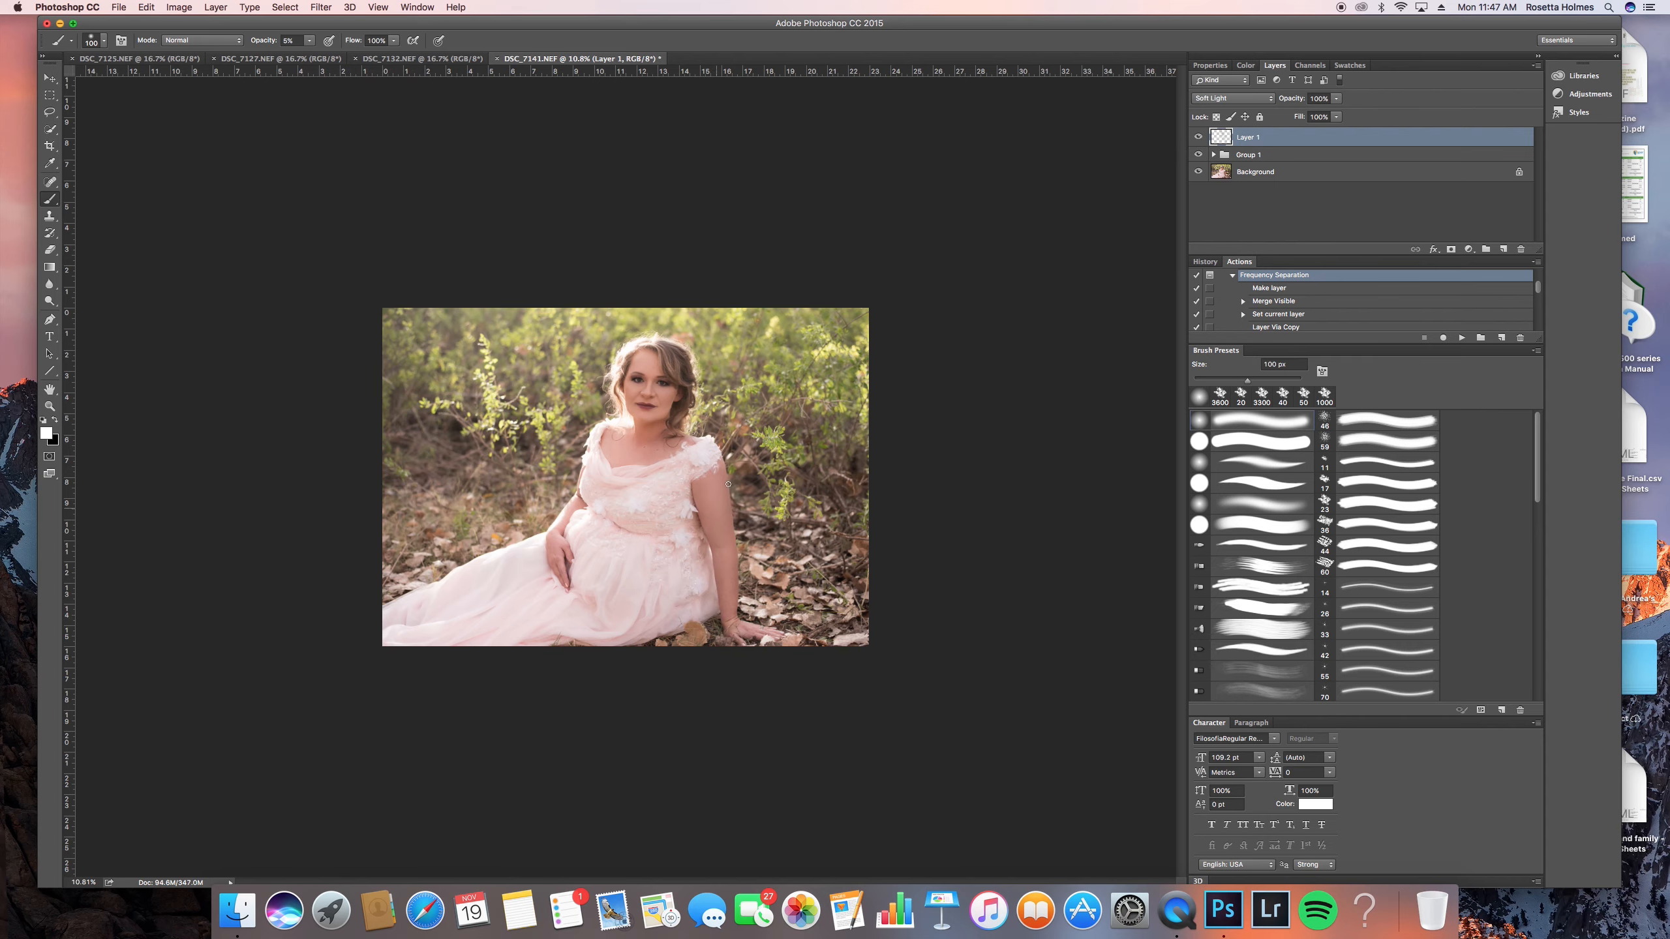
- Examine the dodge and burn shading on the face, chest and full portrait with Layer 1 active
scroll(650, 386, "up", 5)
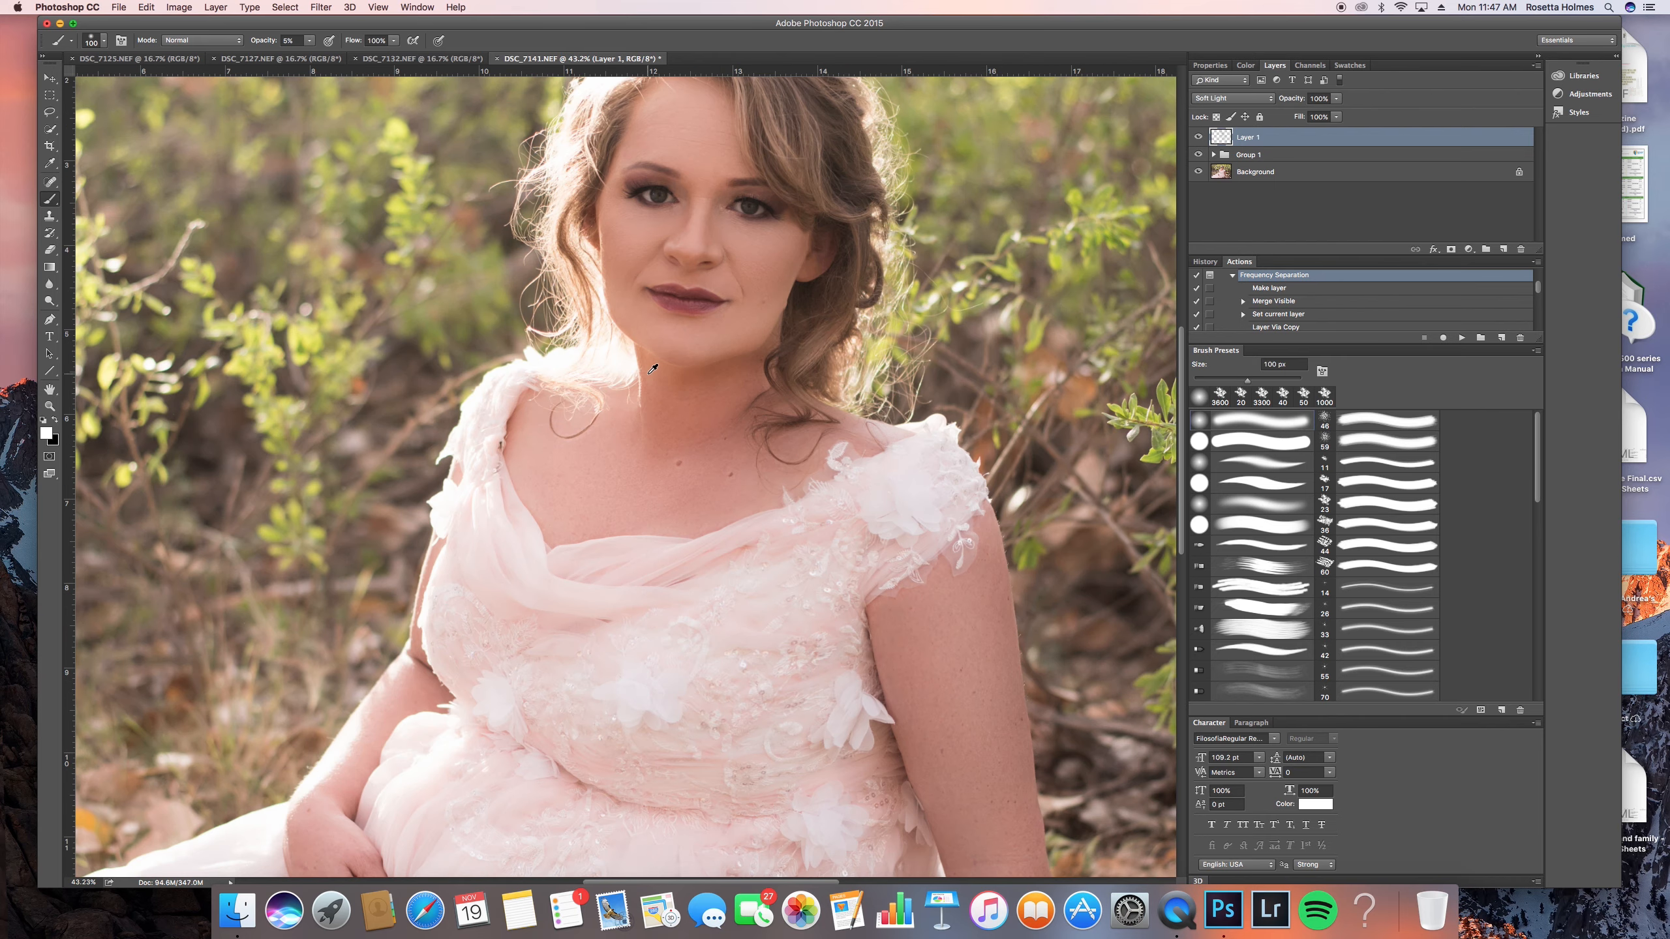
scroll(708, 330, "down", 2)
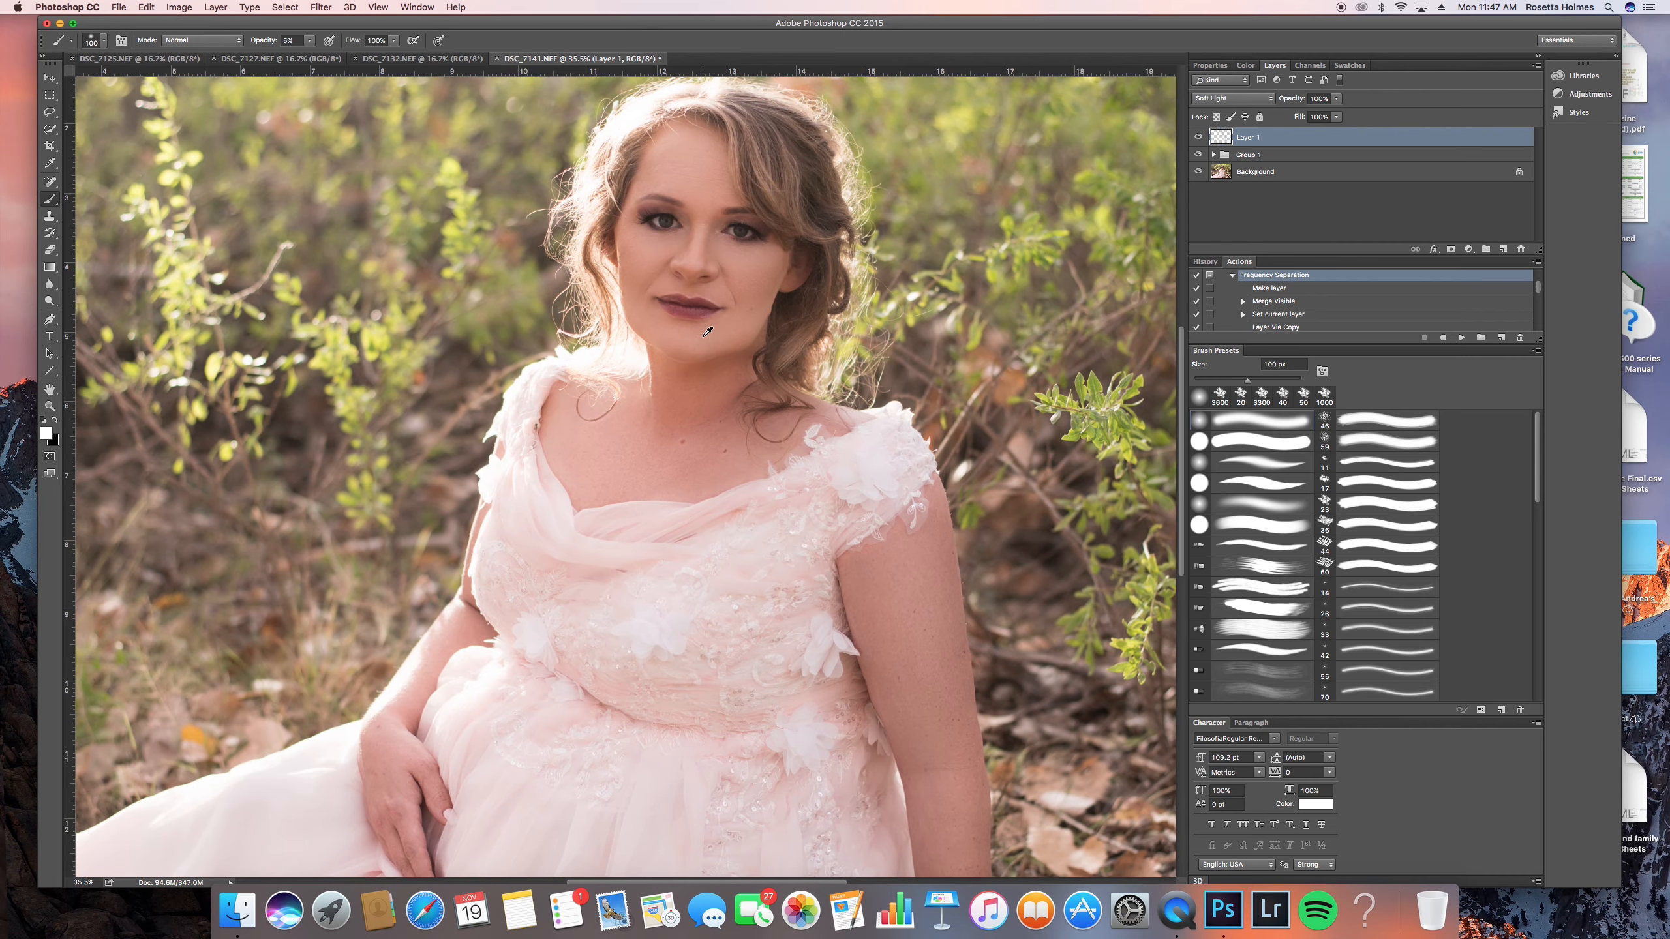
scroll(806, 242, "up", 2)
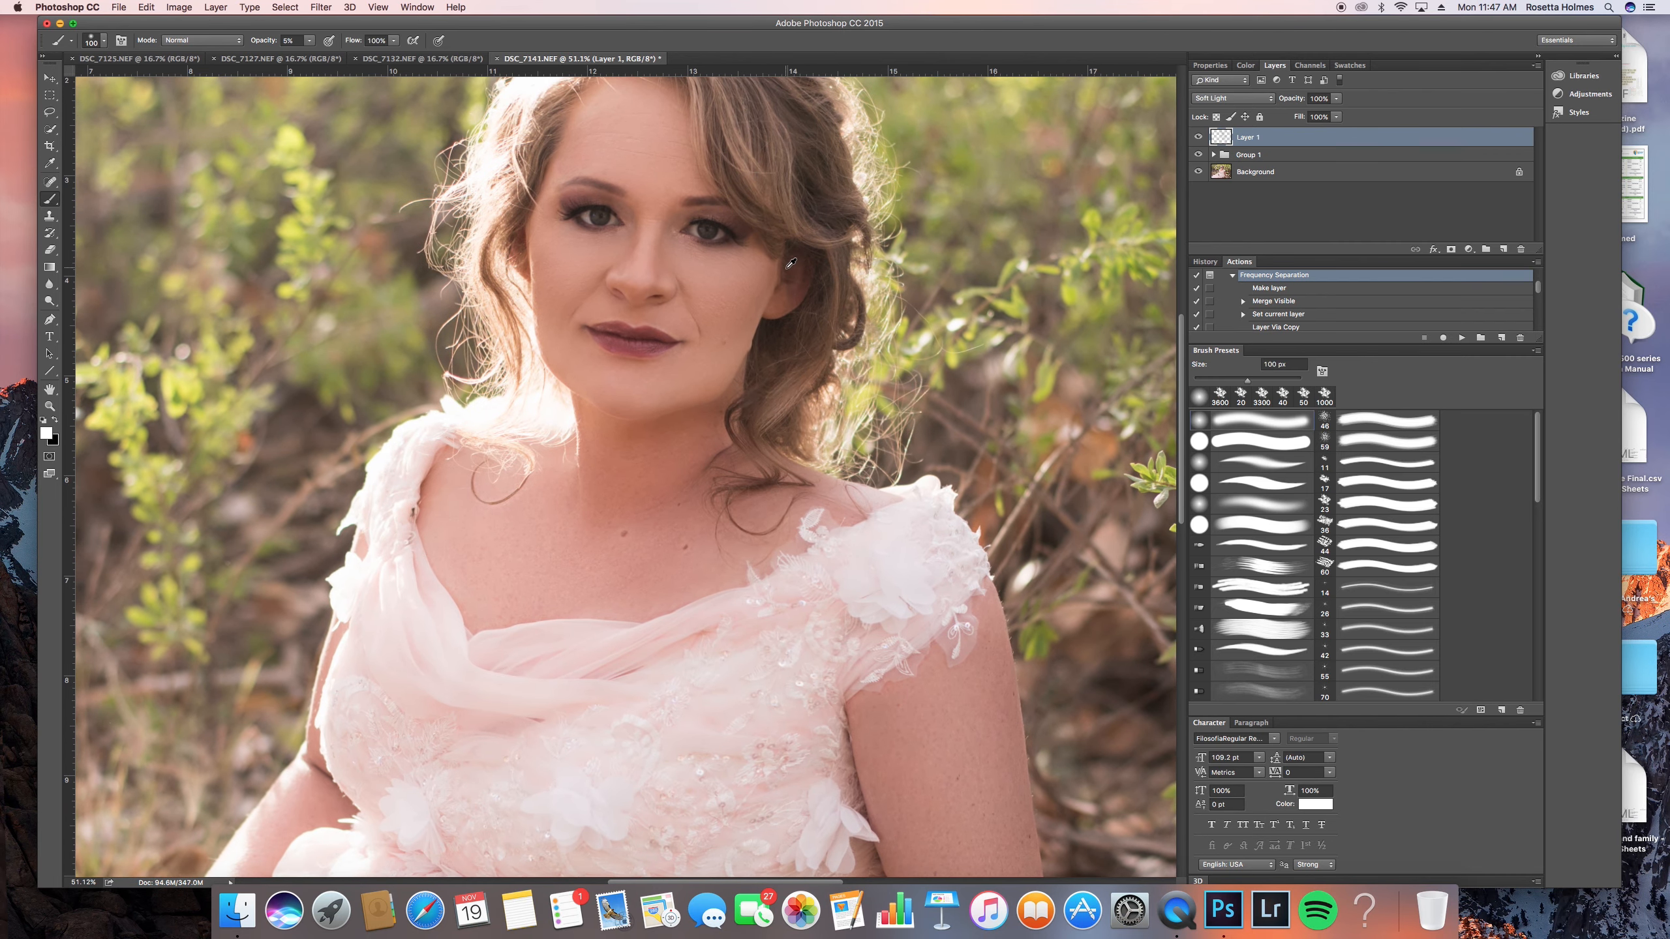
key("x")
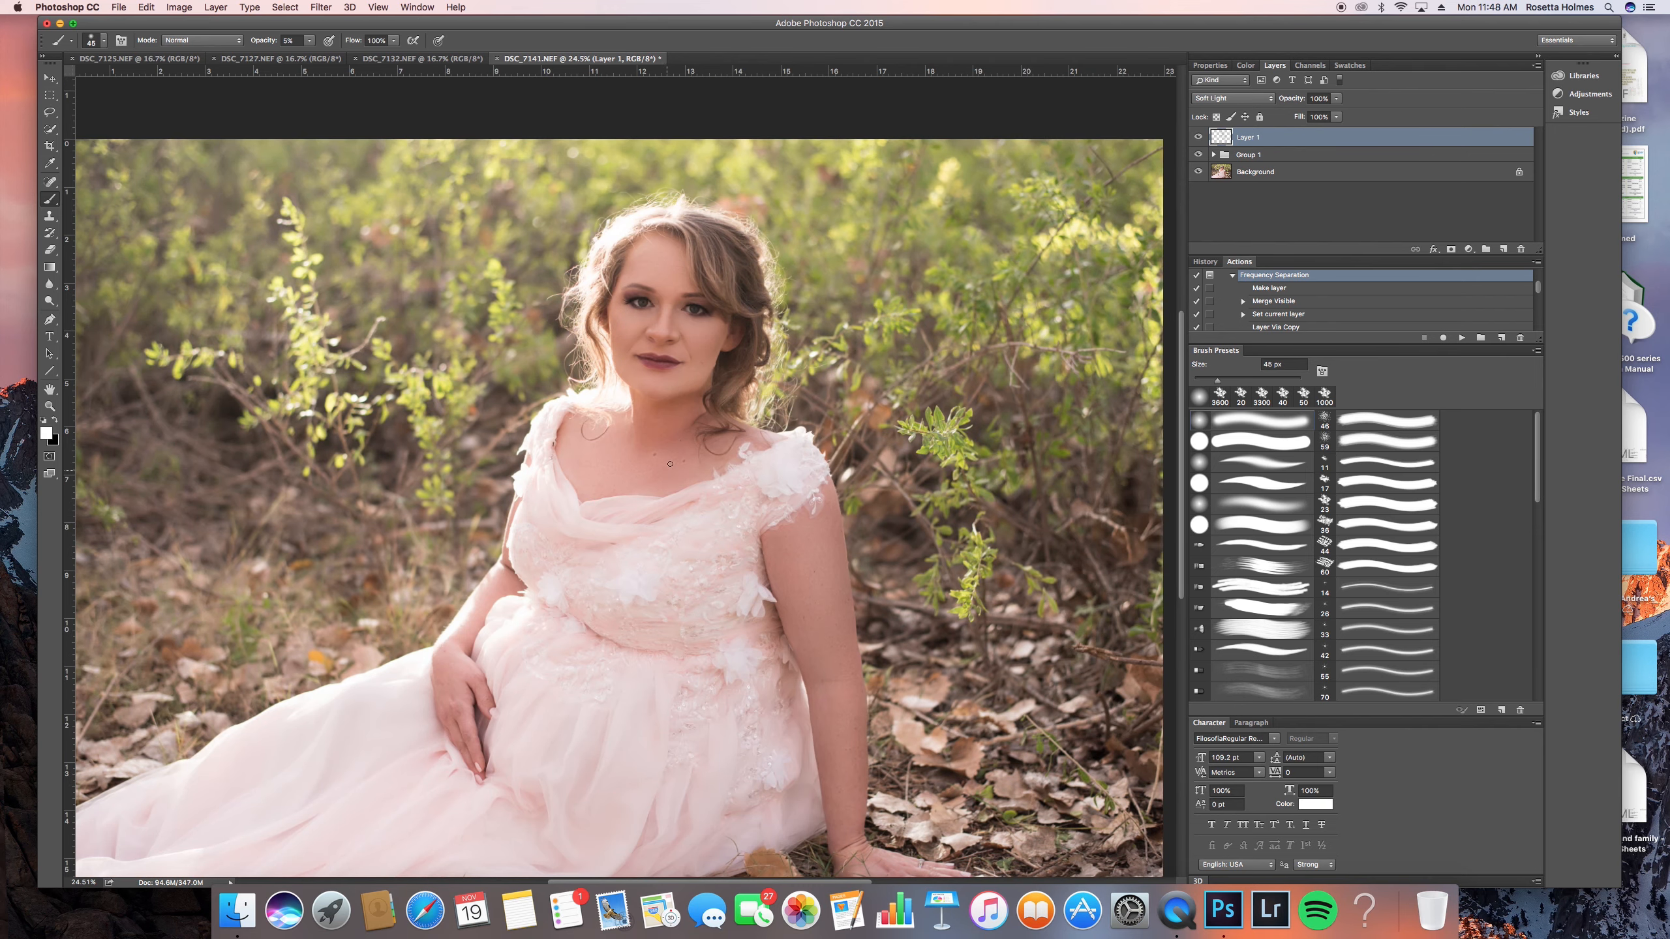
key("bracketright")
key("bracketright")
key("bracketleft")
scroll(776, 487, "down", 1)
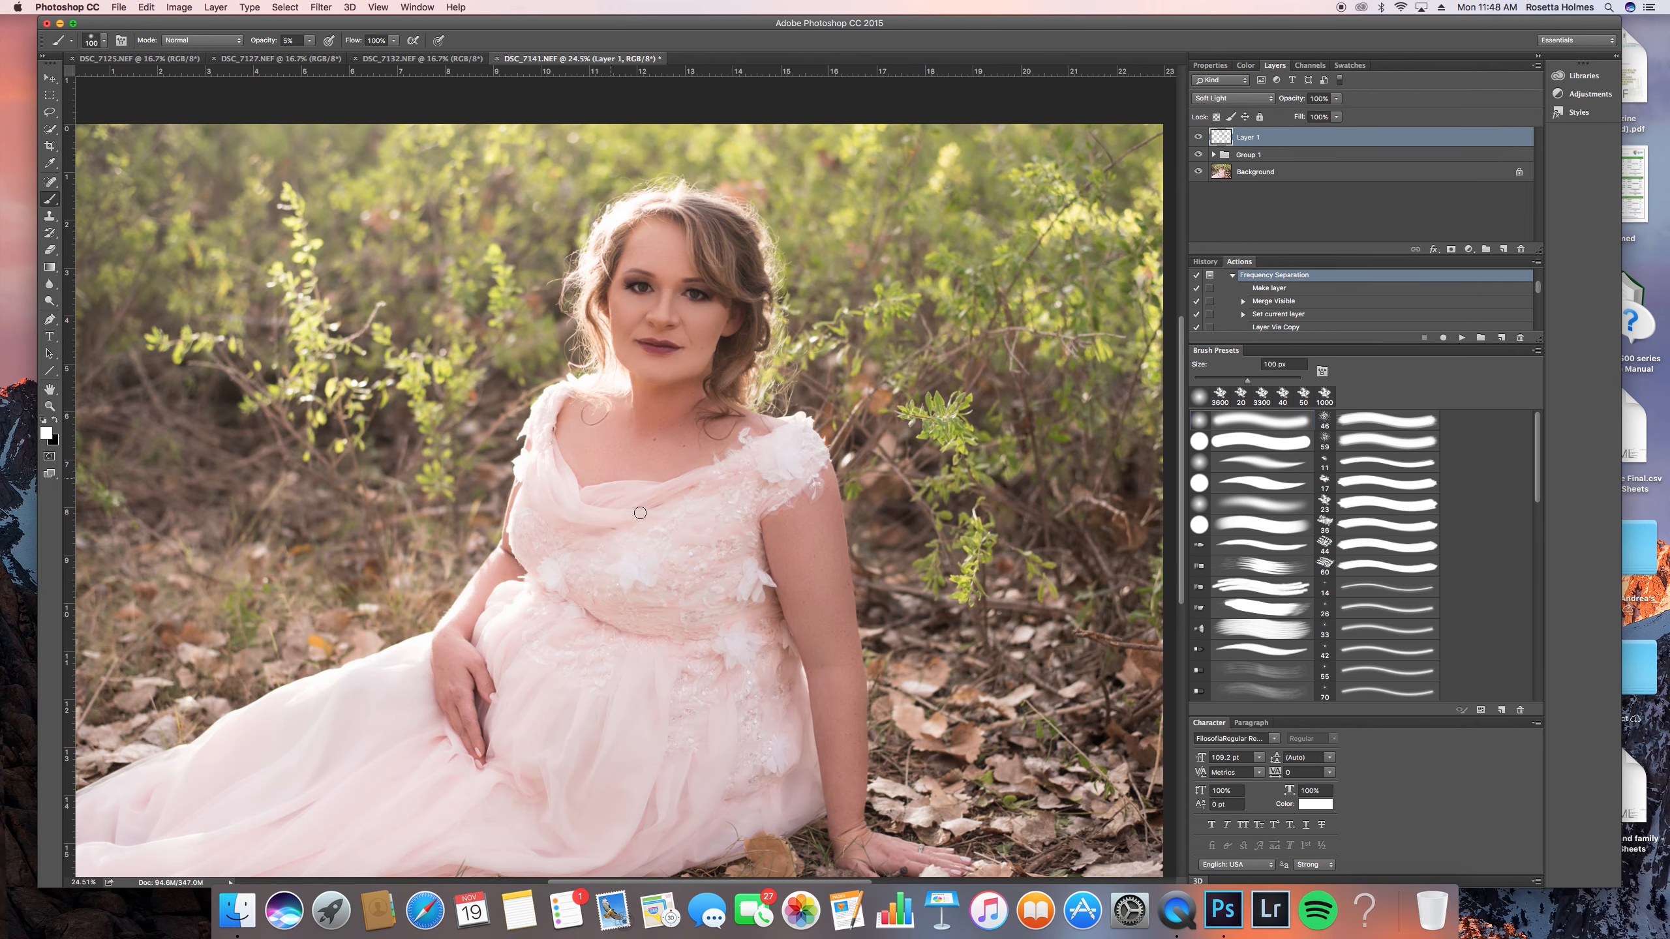
- Add a solid color fill layer in brown 655951 above Layer 1 and set its blend mode to Soft Light
left_click(1468, 249)
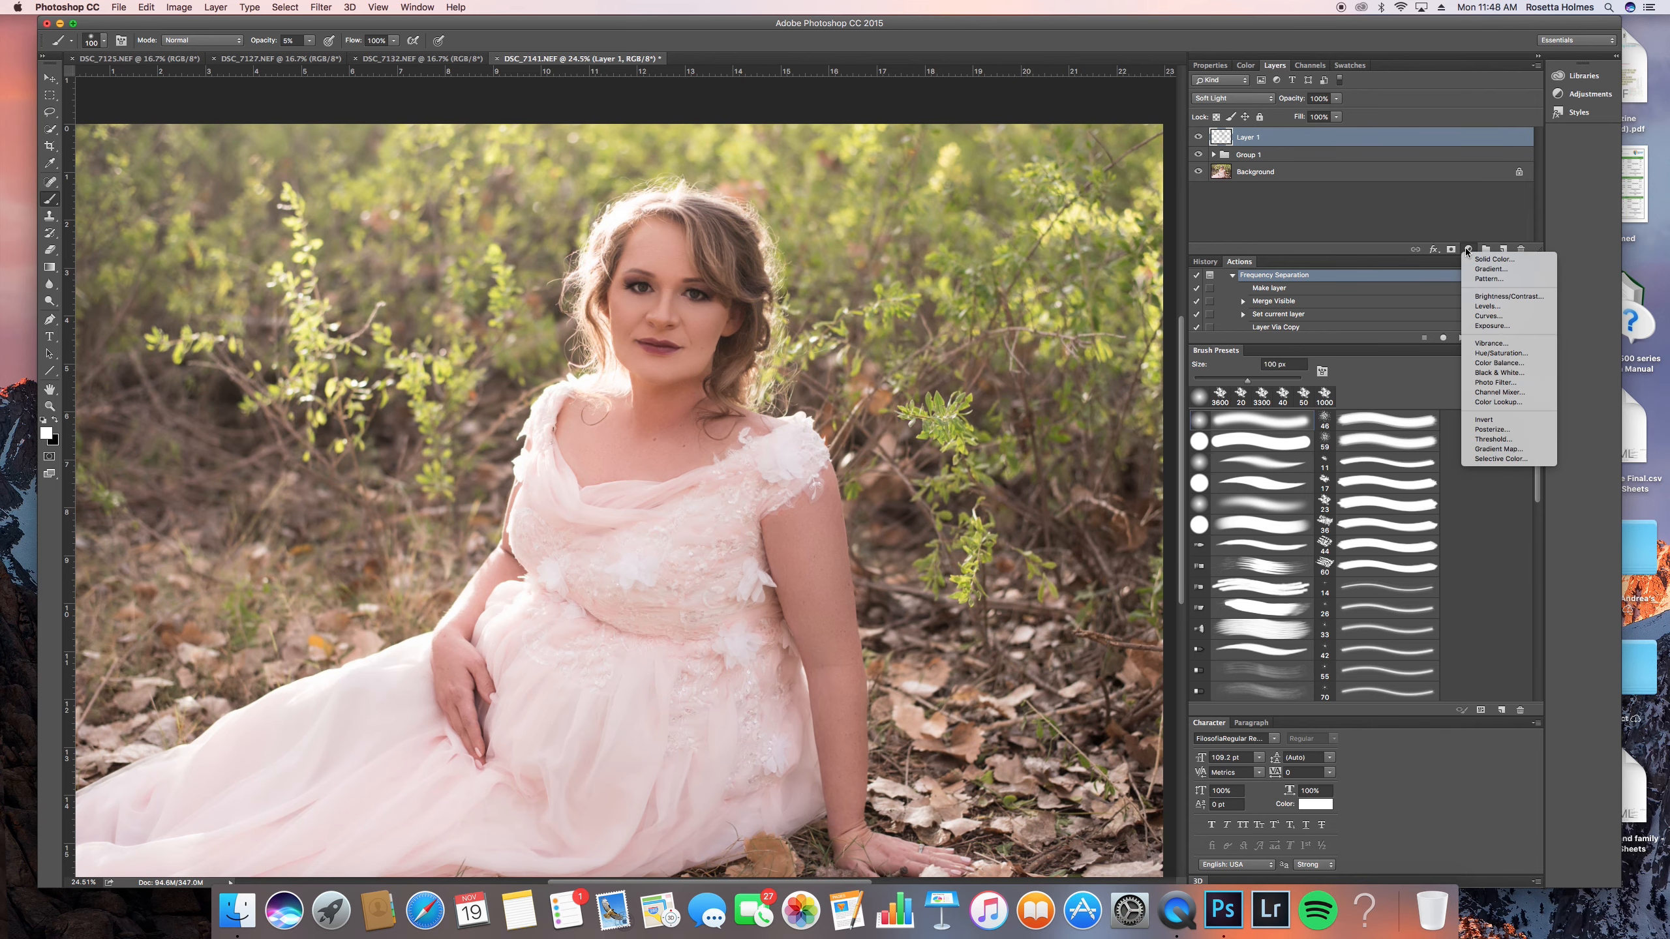
left_click(1471, 259)
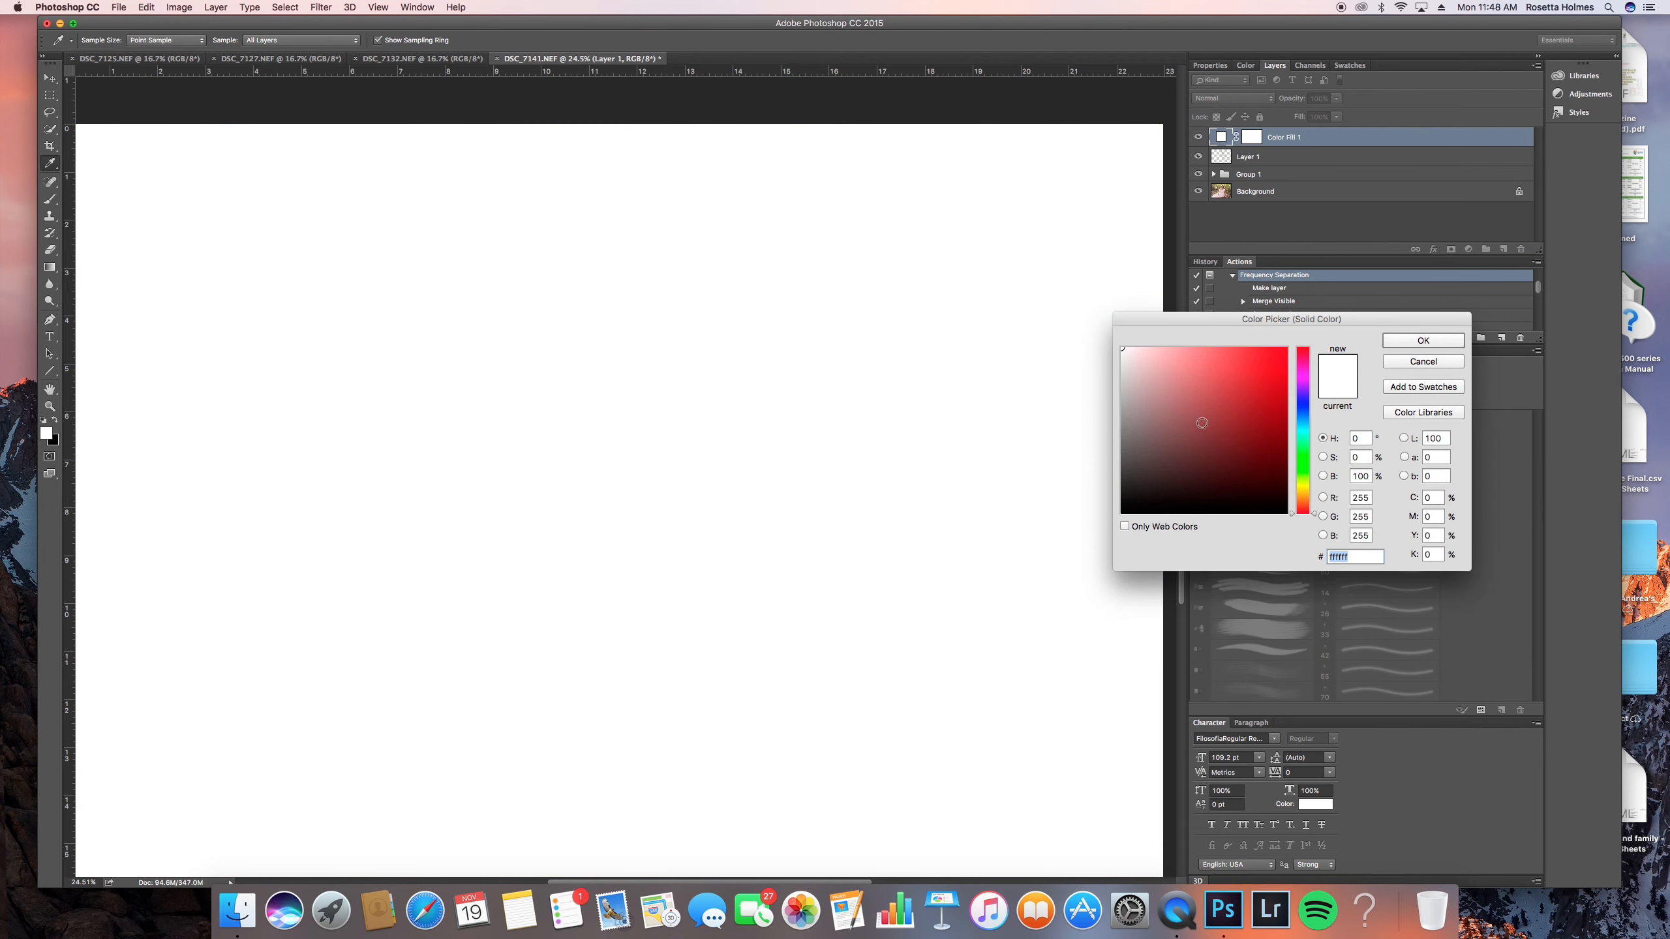
left_click(1304, 504)
left_click_drag(1227, 442, 1153, 448)
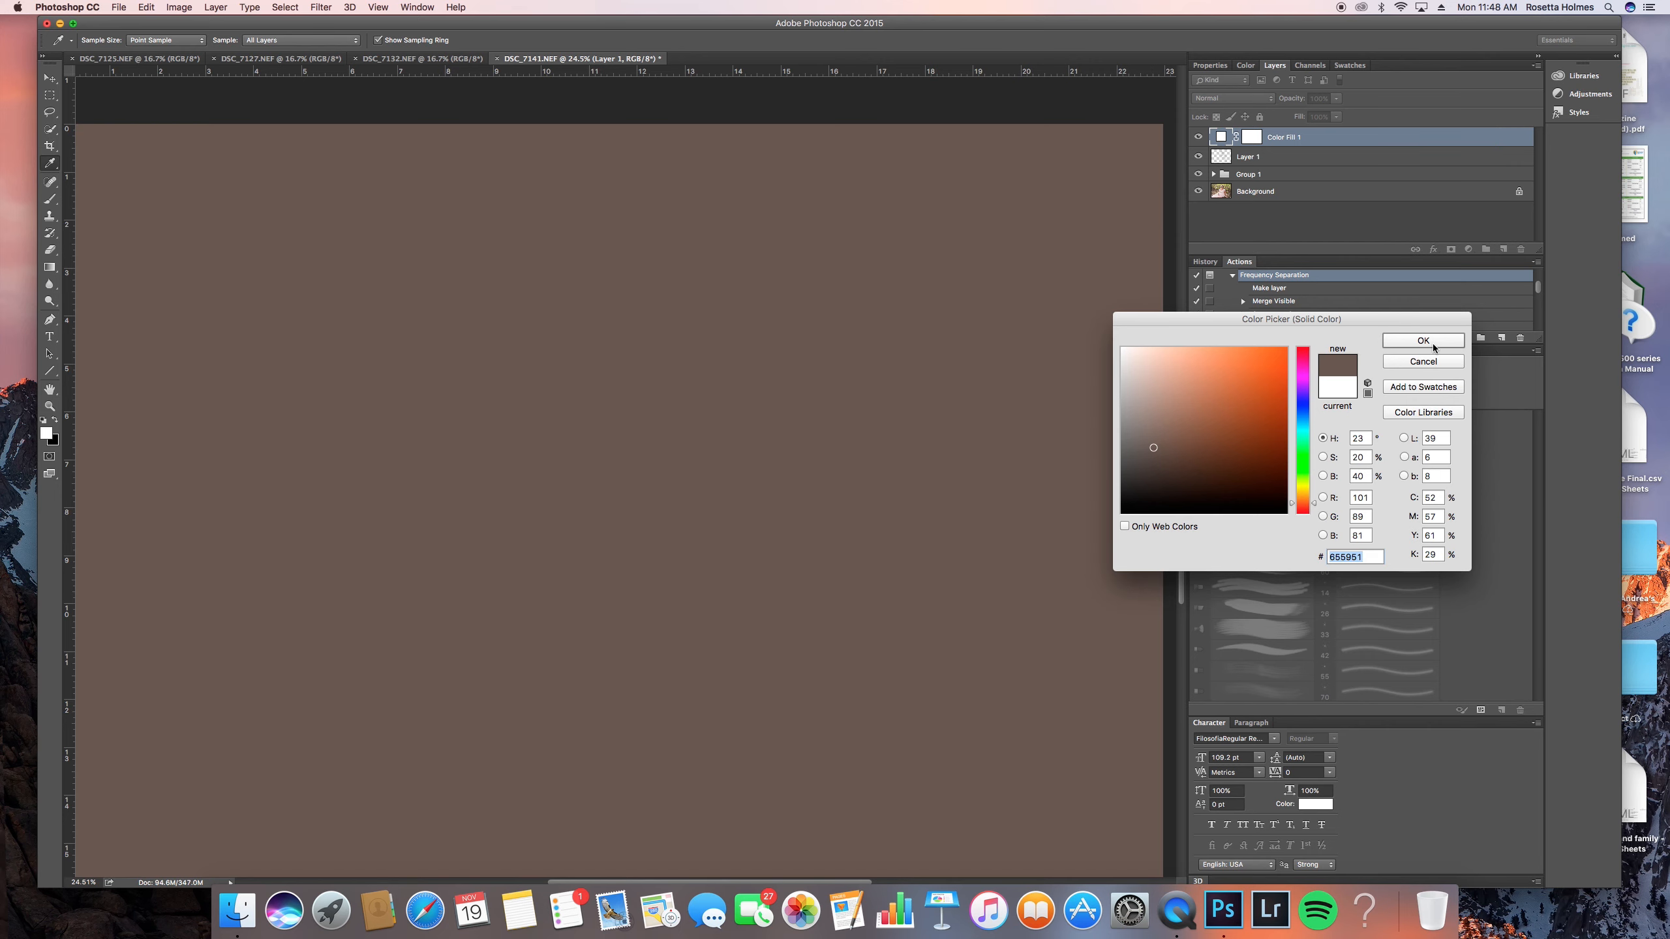
left_click(1433, 342)
left_click(1236, 97)
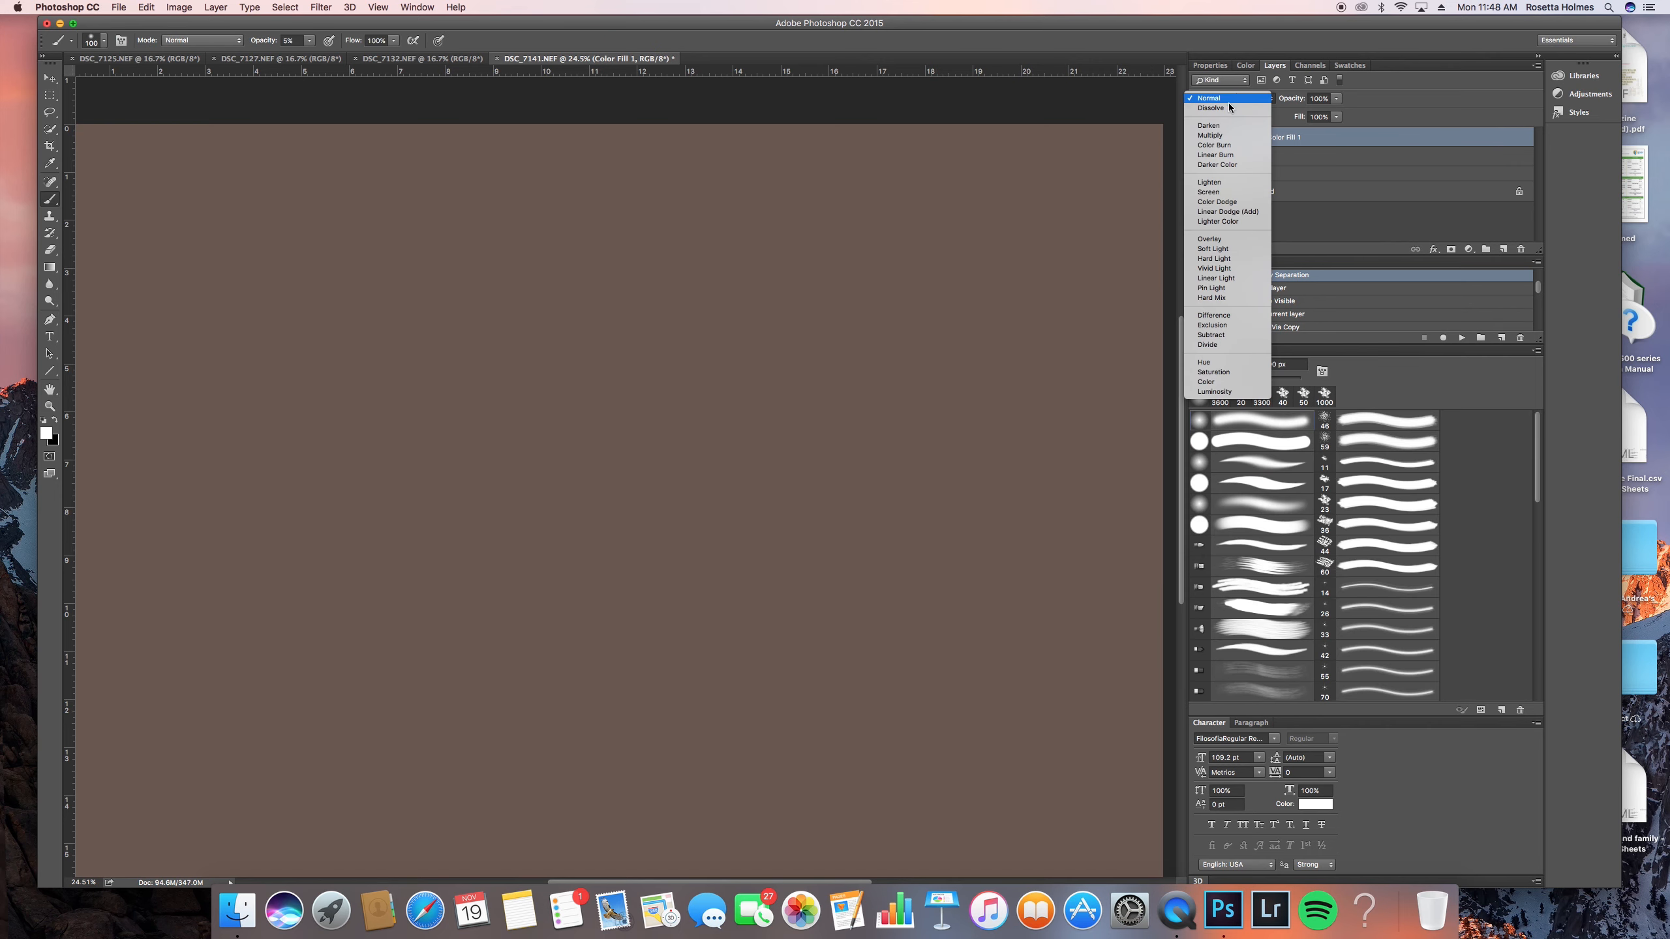
left_click(1245, 249)
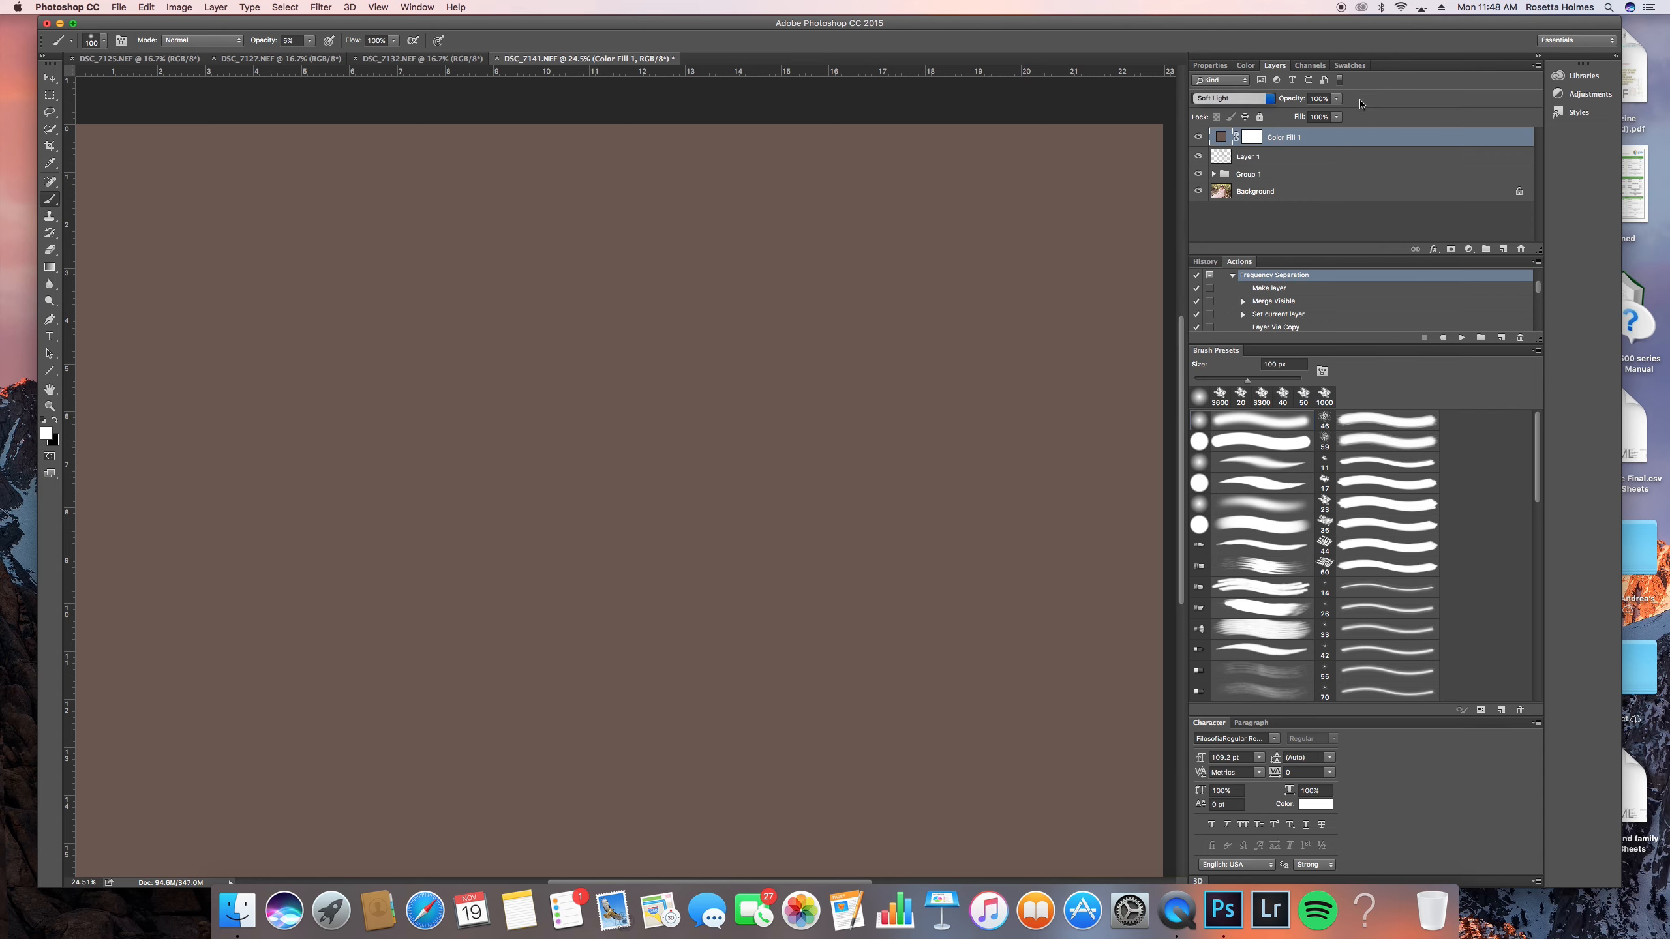
- Restrict Color Fill 1 to darker tones by splitting the Blend If Underlying Layer white slider to 0 / 115
double_click(1333, 140)
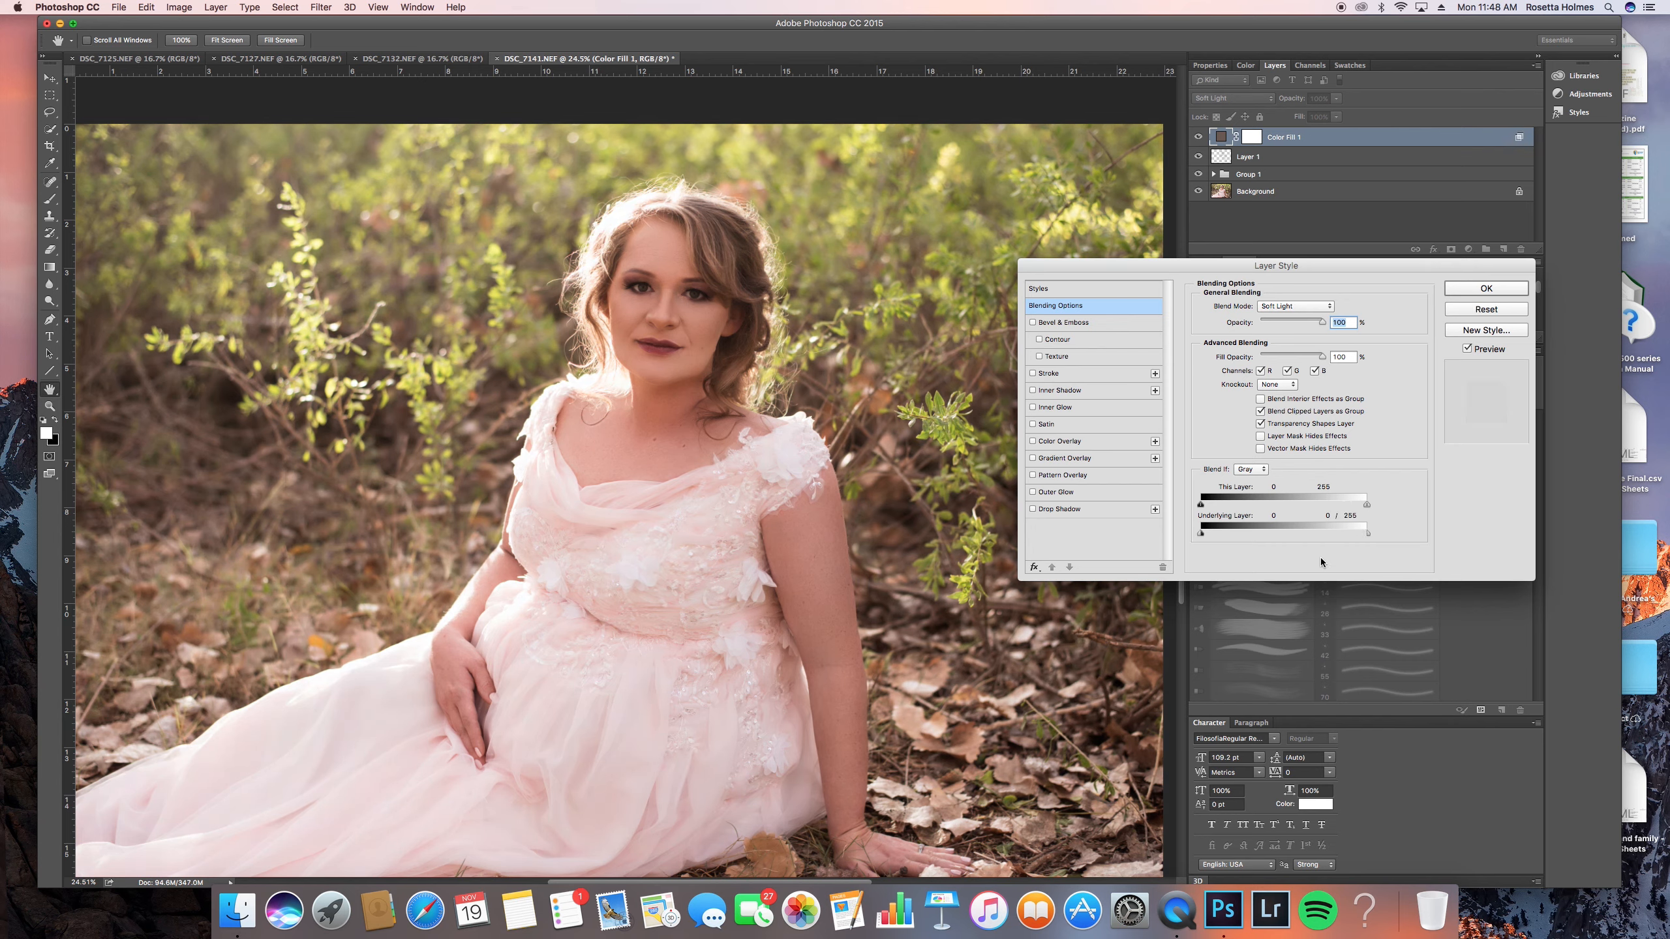
left_click_drag(1366, 533, 1280, 532)
left_click_drag(1307, 530, 1258, 527)
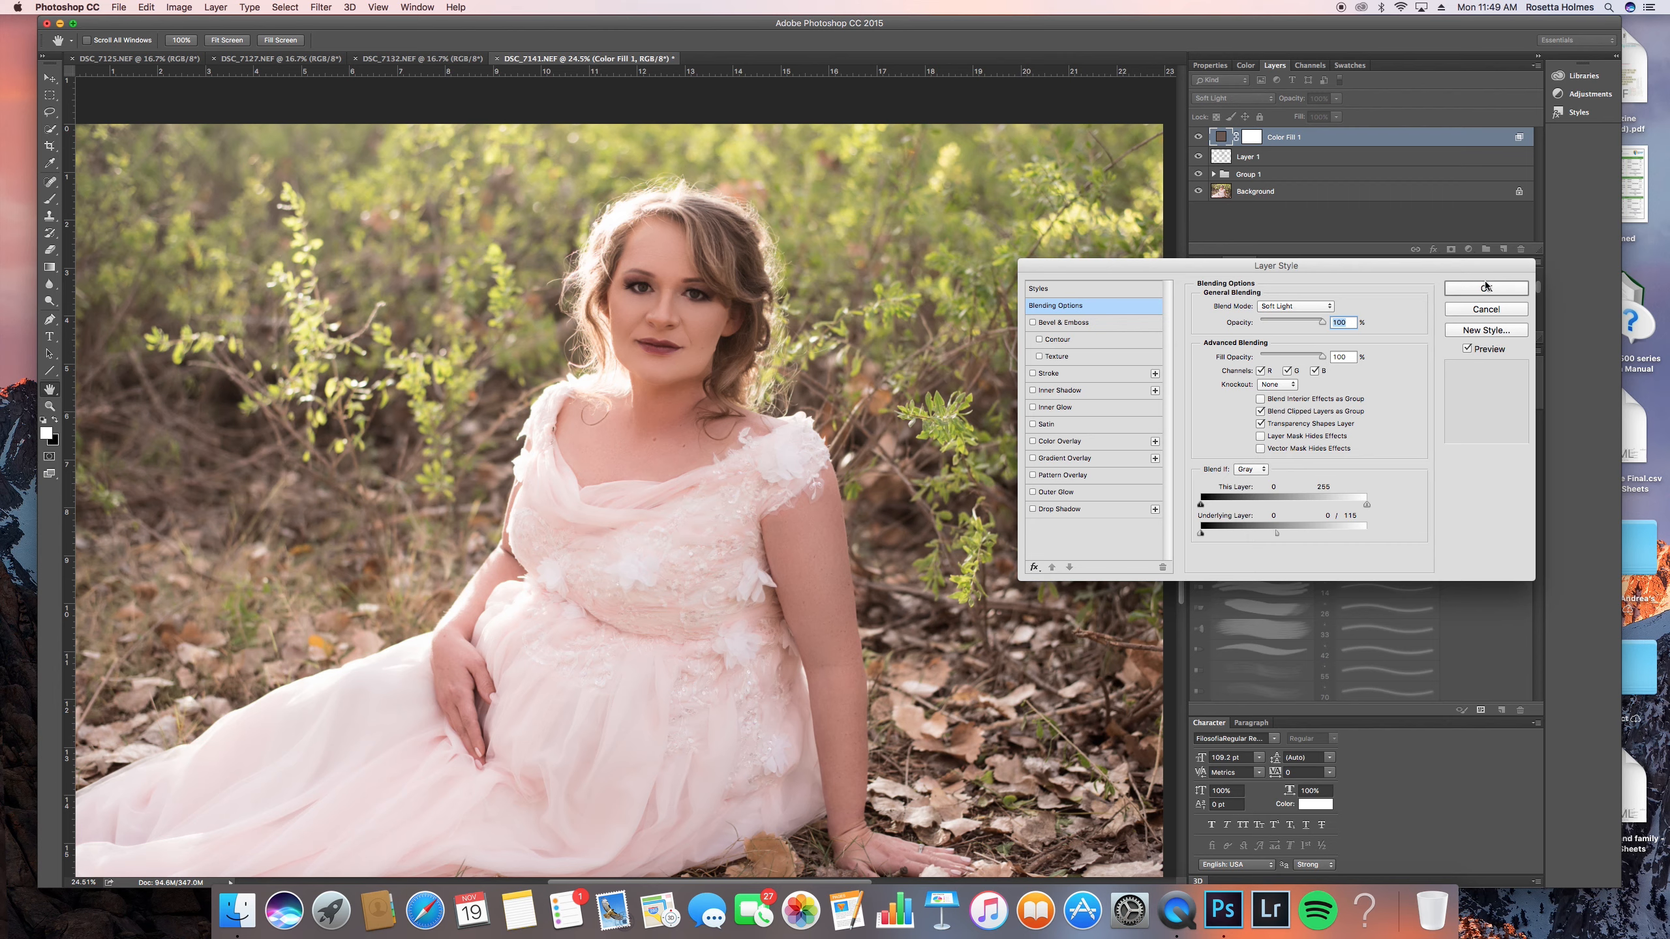
key("Return")
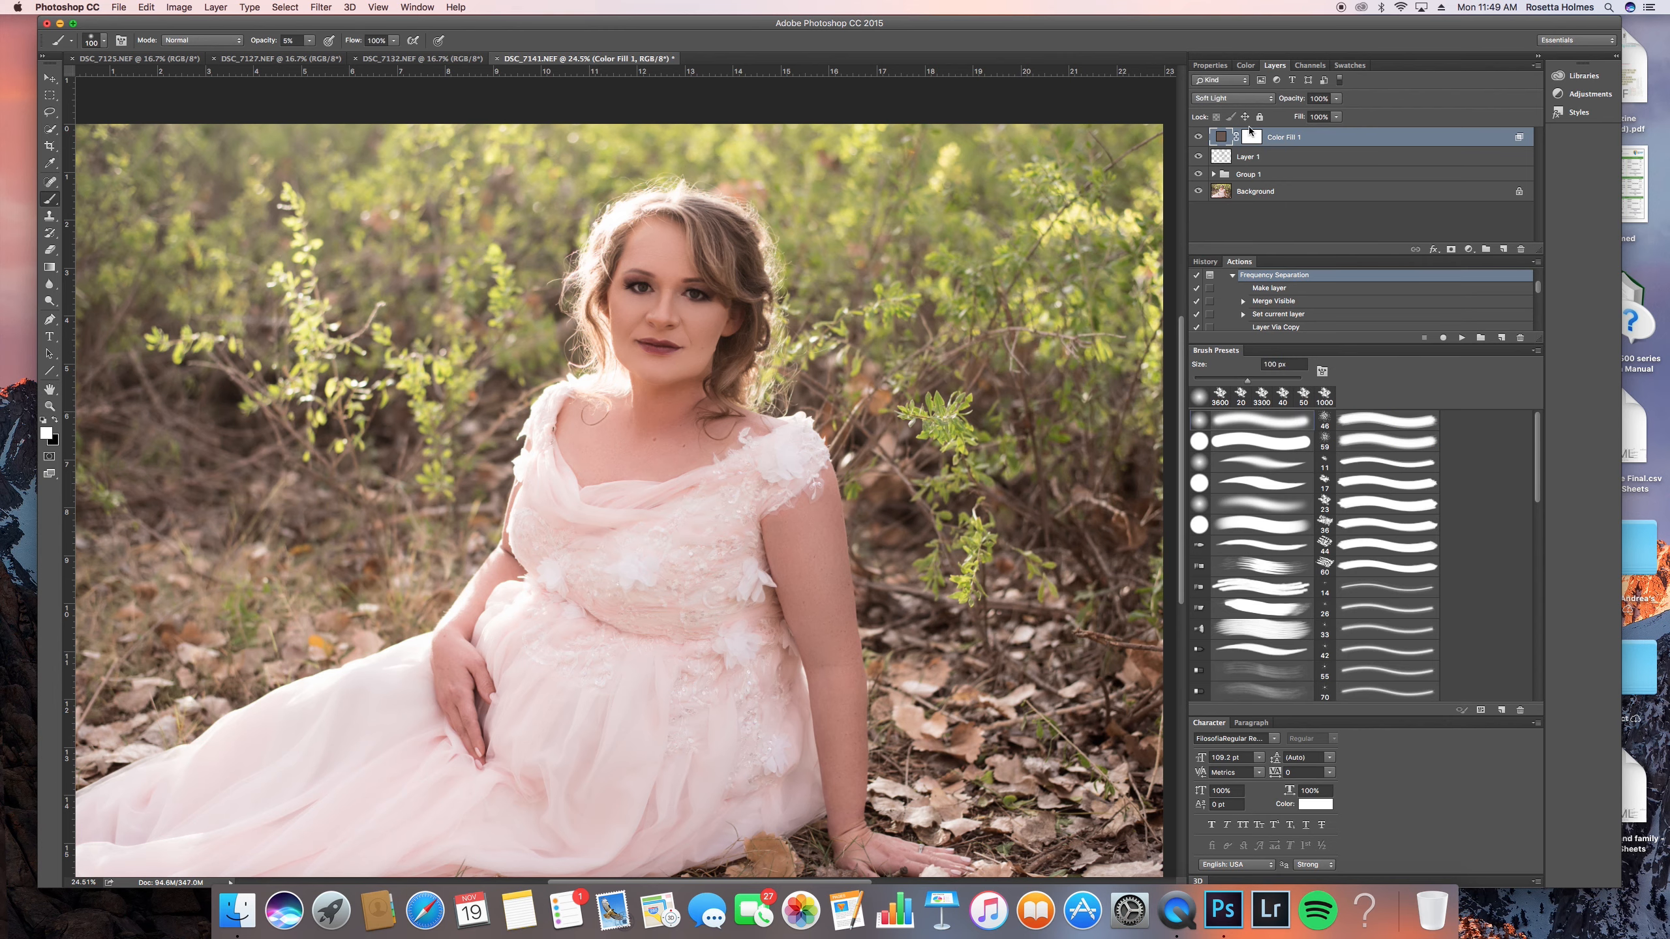
- Add a second solid color fill layer in pale peach ebded5 and set its blend mode to Soft Light
left_click(1468, 249)
left_click(1473, 260)
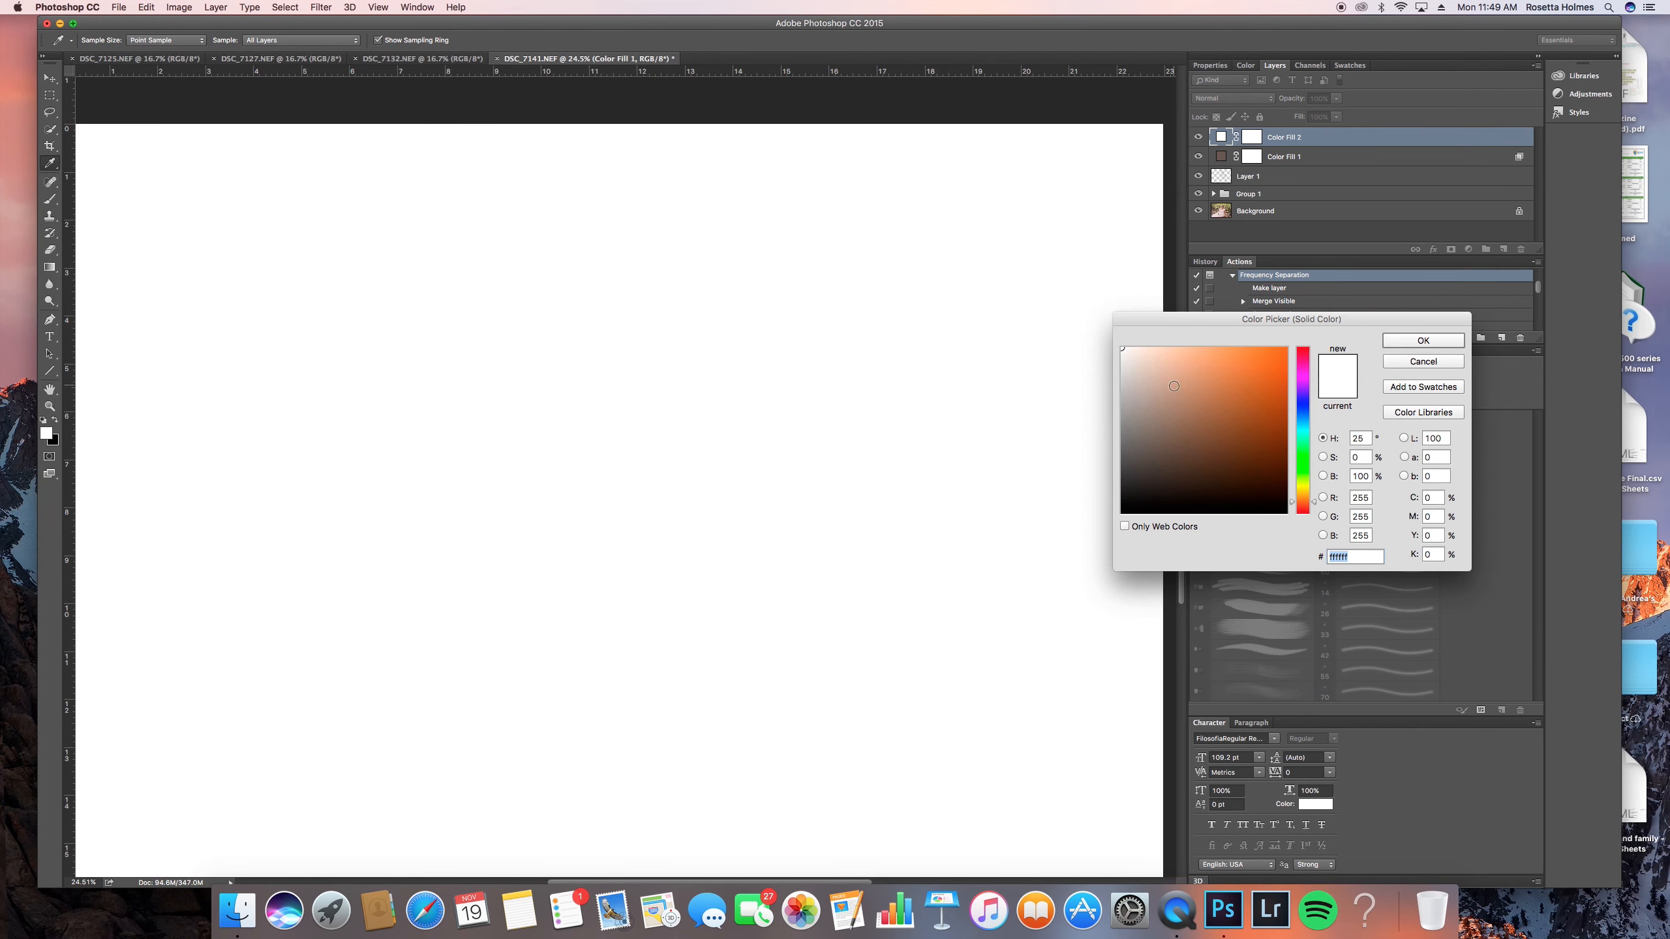
left_click_drag(1173, 386, 1136, 360)
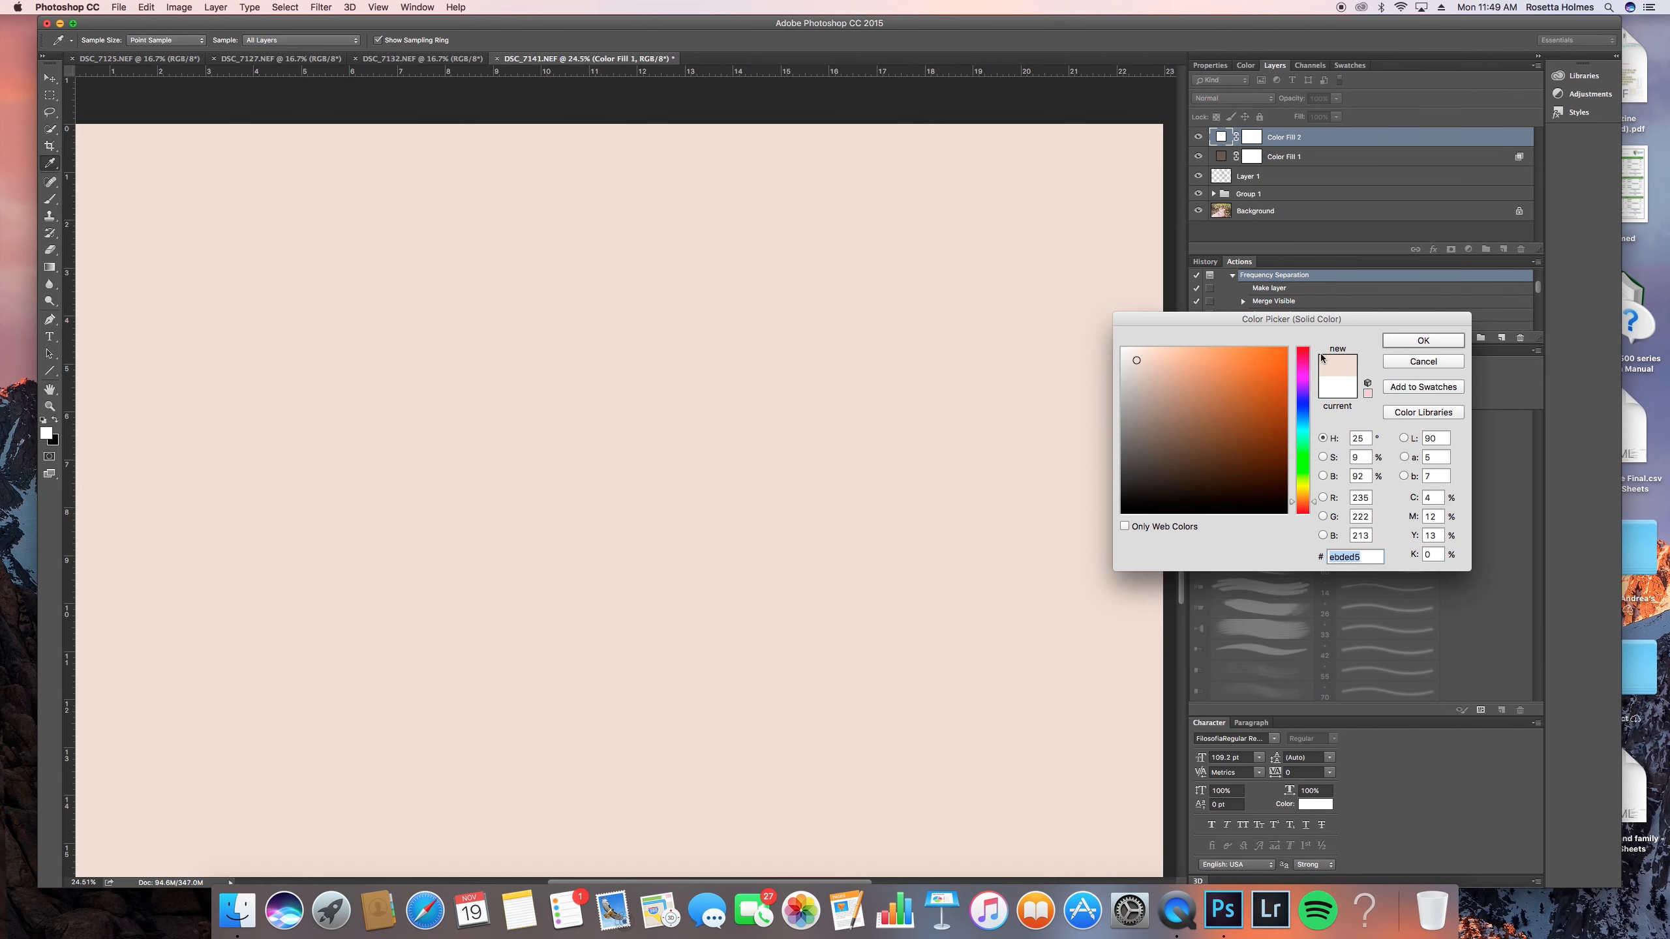
left_click(1423, 340)
key("b")
left_click(1220, 98)
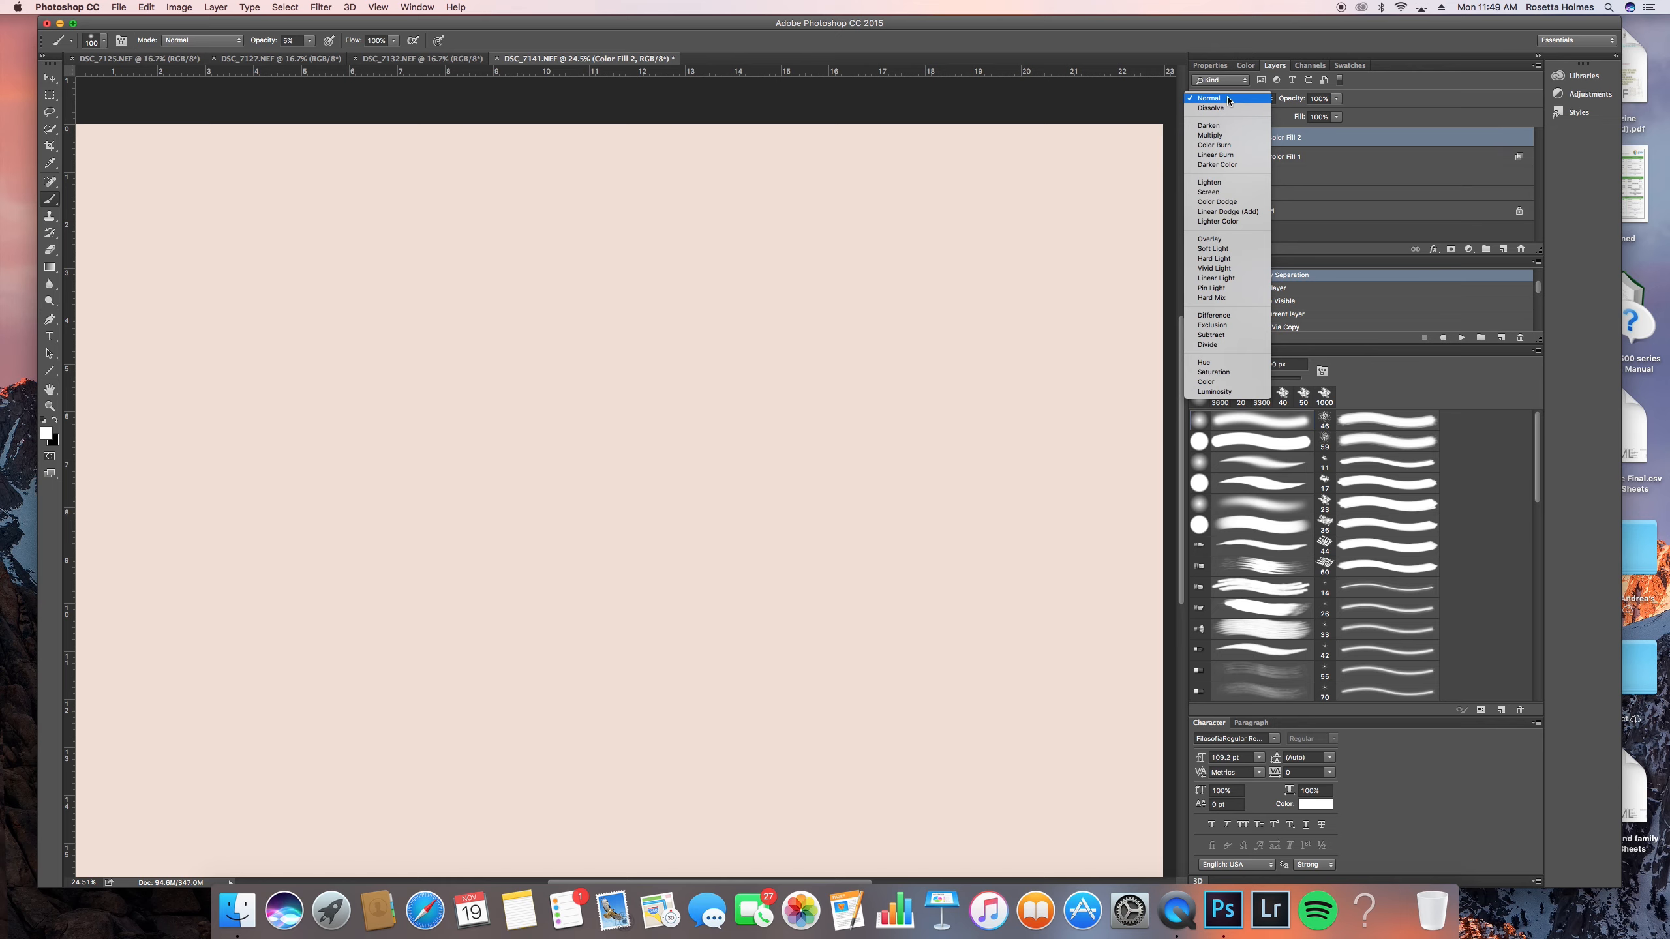
left_click(1213, 248)
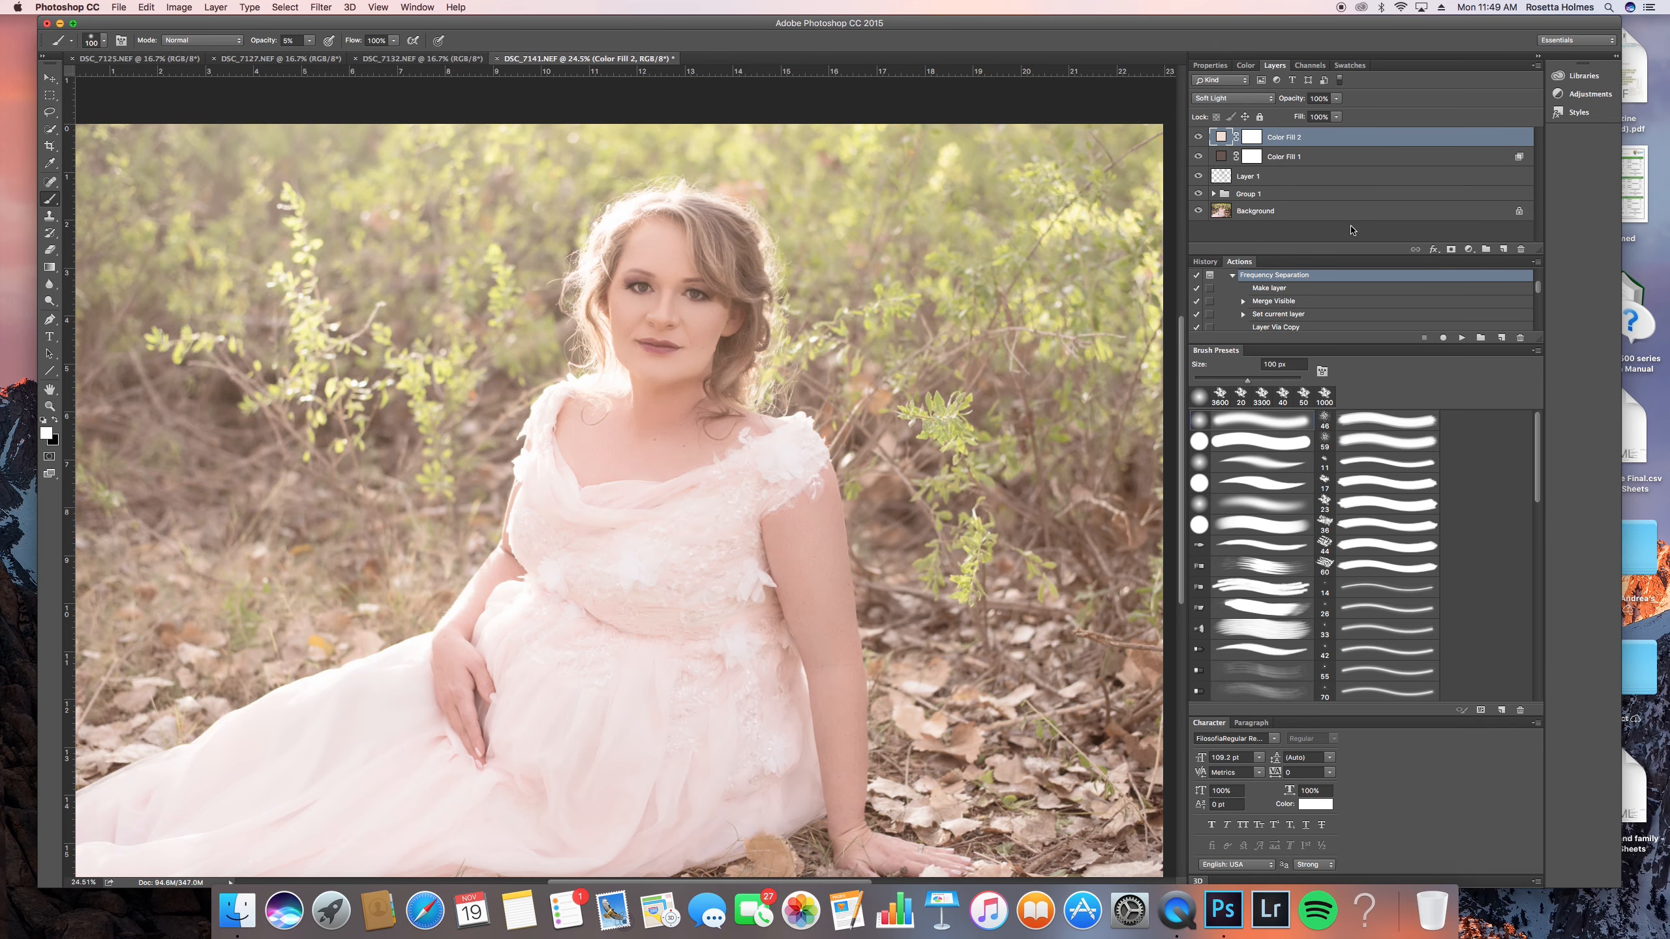
- Restrict Color Fill 2 to highlights by splitting the Underlying Layer black slider between mid-range and 255, and compare with the layer hidden
double_click(1341, 138)
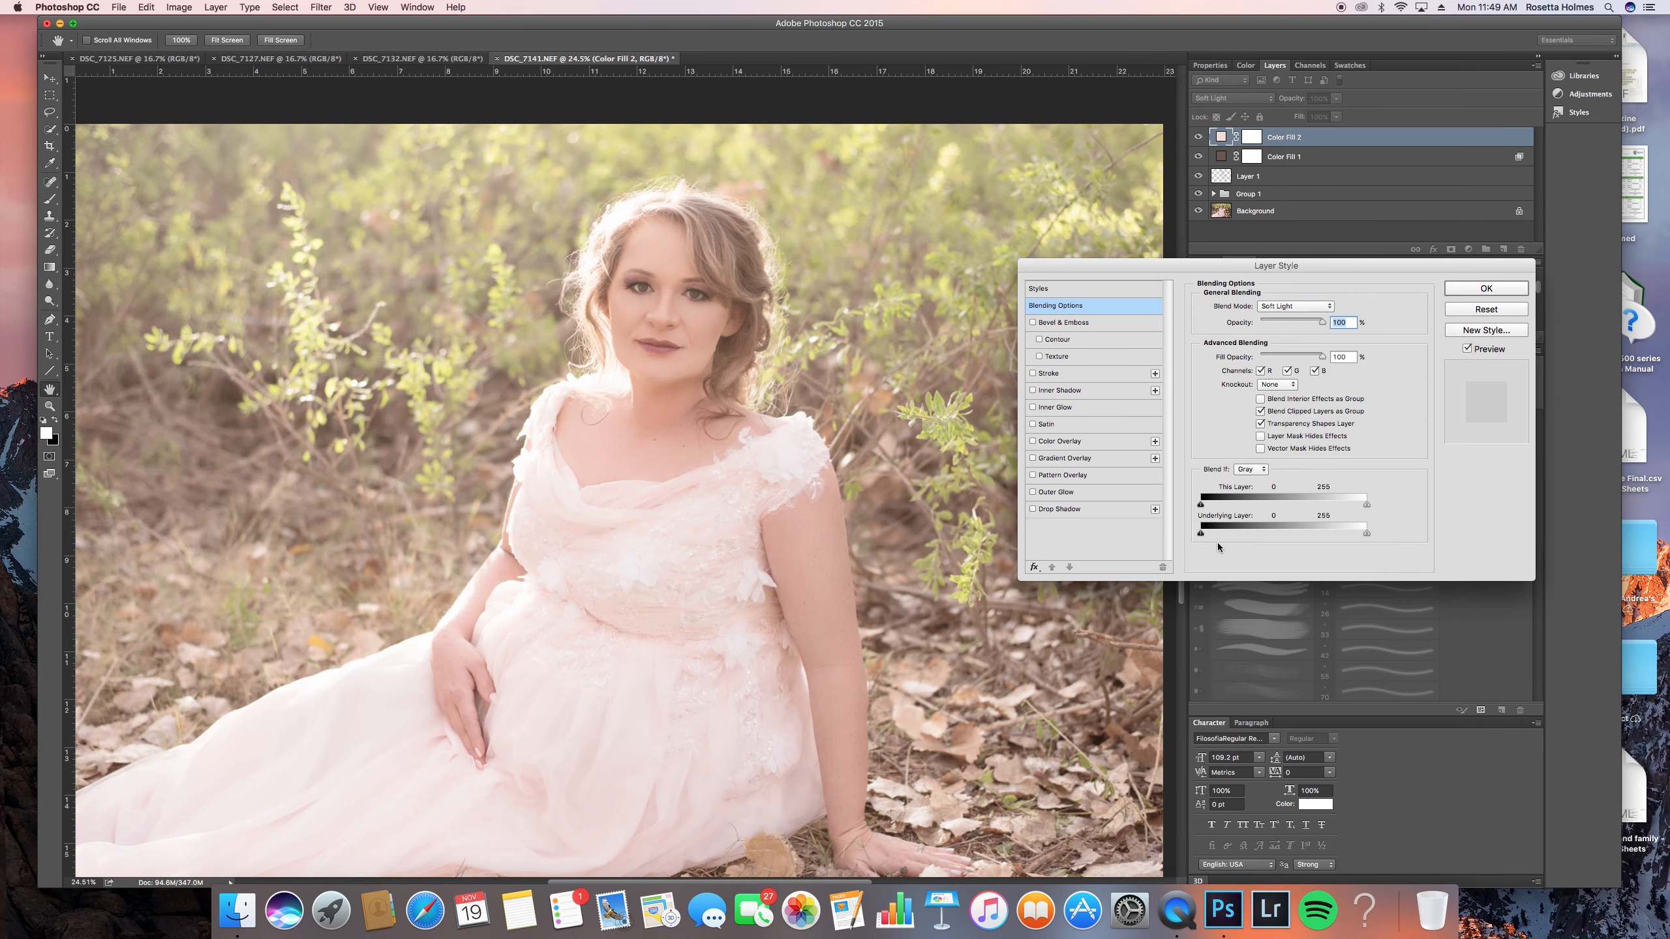
left_click_drag(1202, 534, 1372, 535)
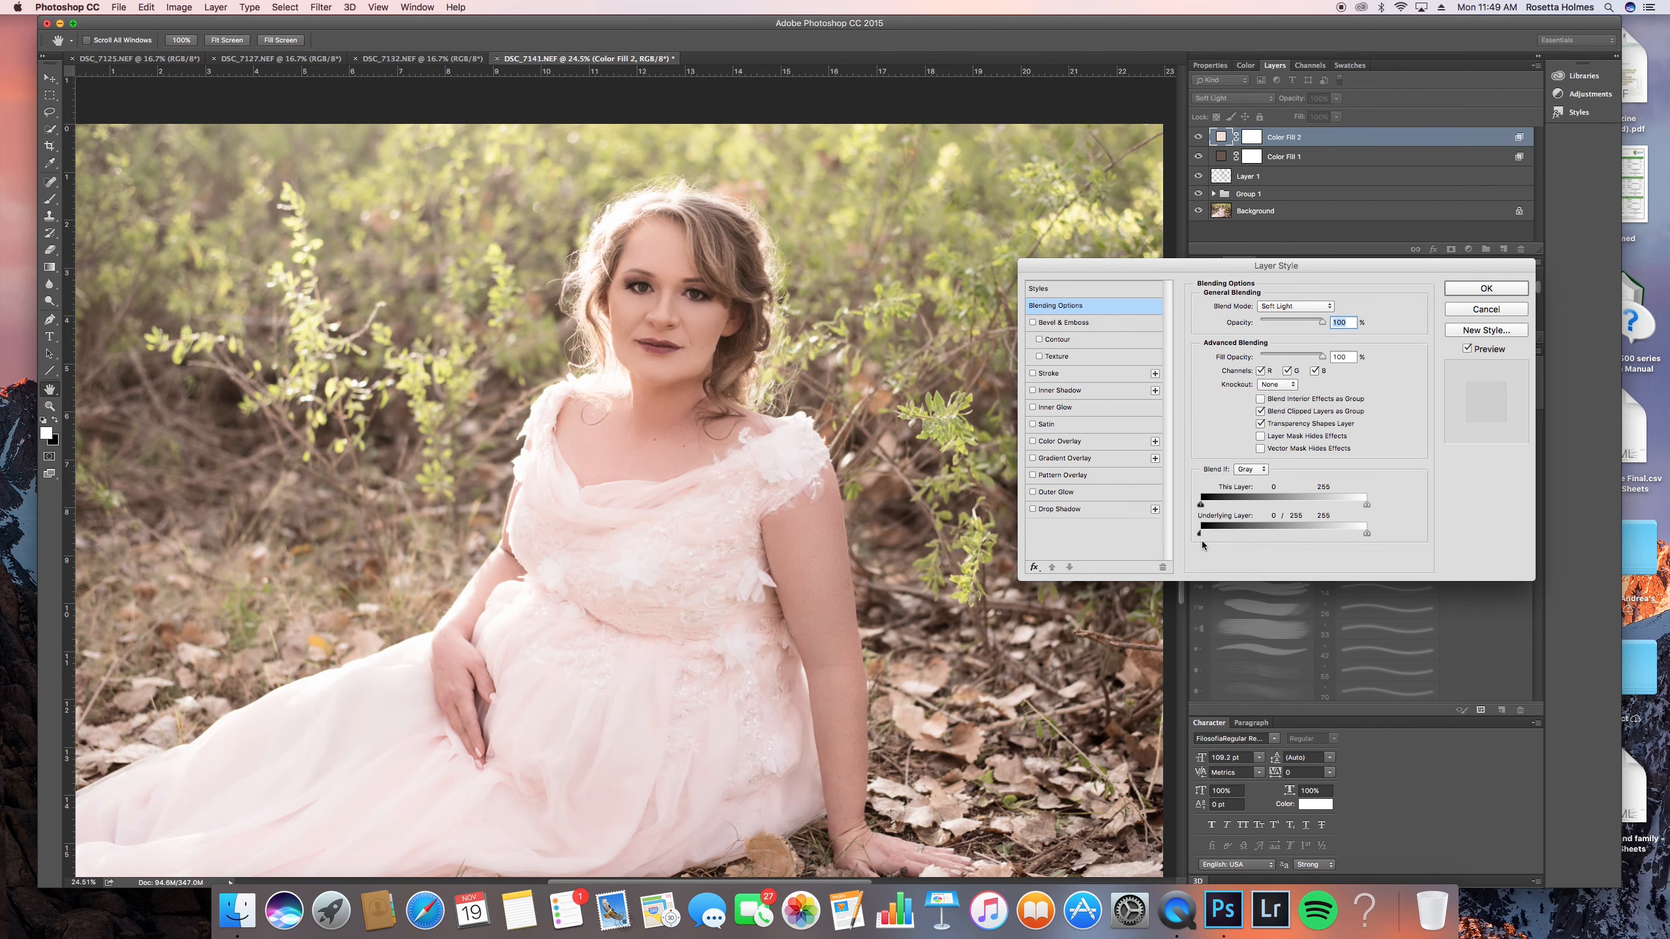
left_click_drag(1204, 531, 1298, 533)
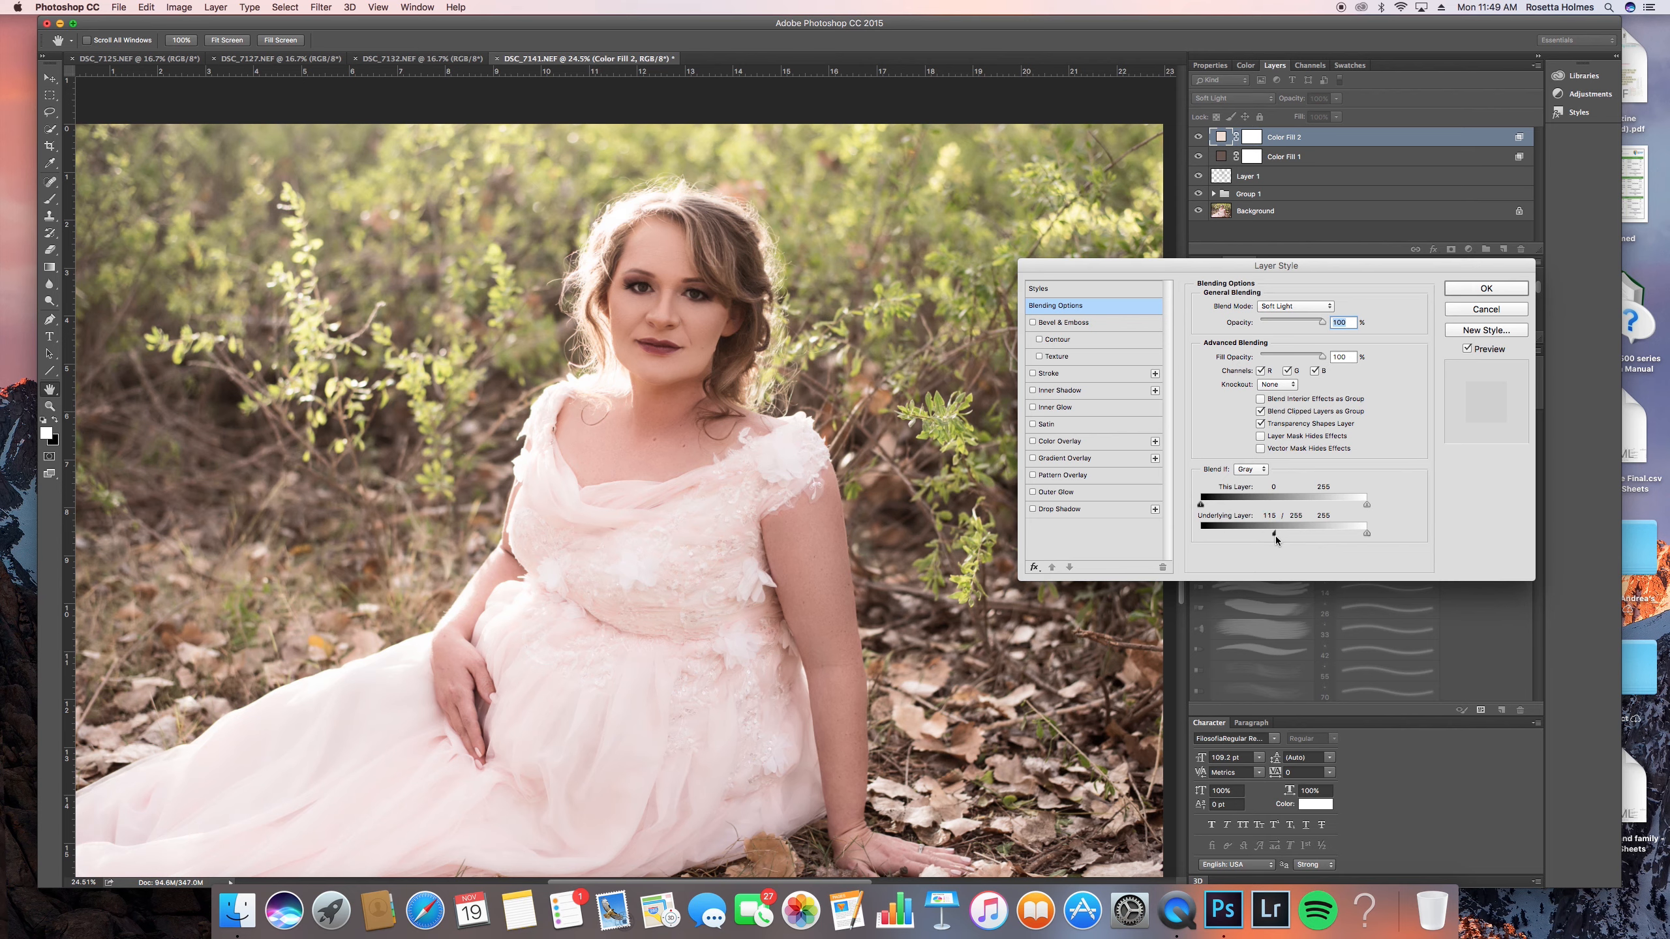
left_click_drag(1254, 540, 1280, 534)
left_click(1506, 290)
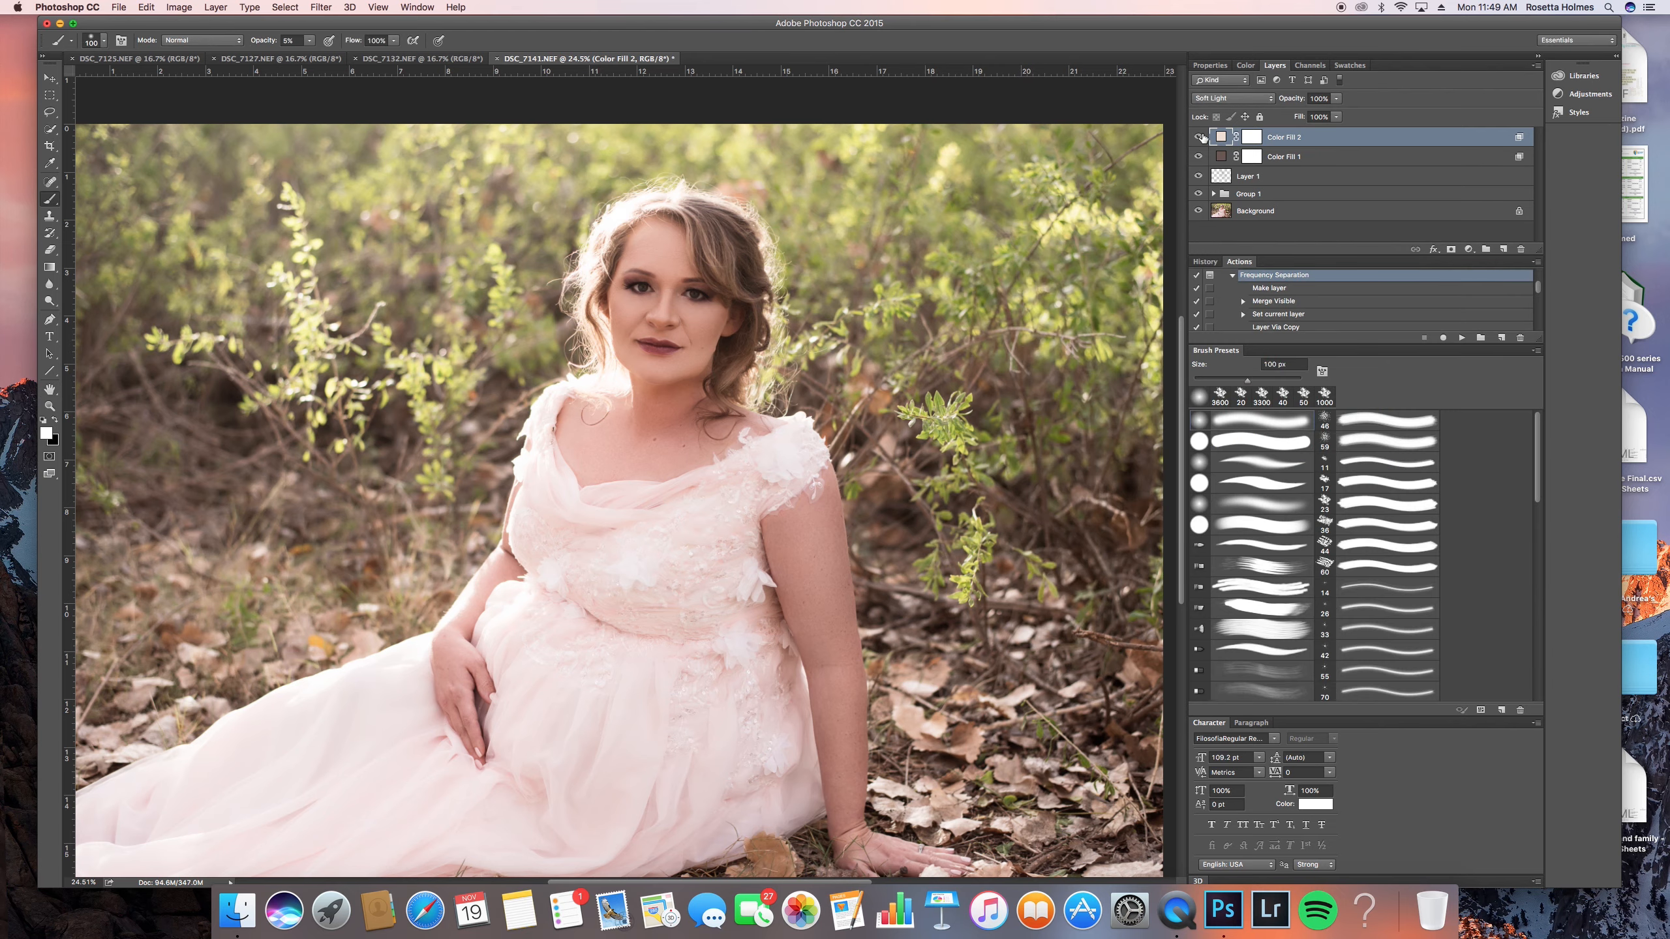
left_click(1197, 137)
left_click(1198, 137)
- Add a Curves adjustment layer and raise the RGB midtones slightly to brighten the image
scroll(724, 372, "down", 5)
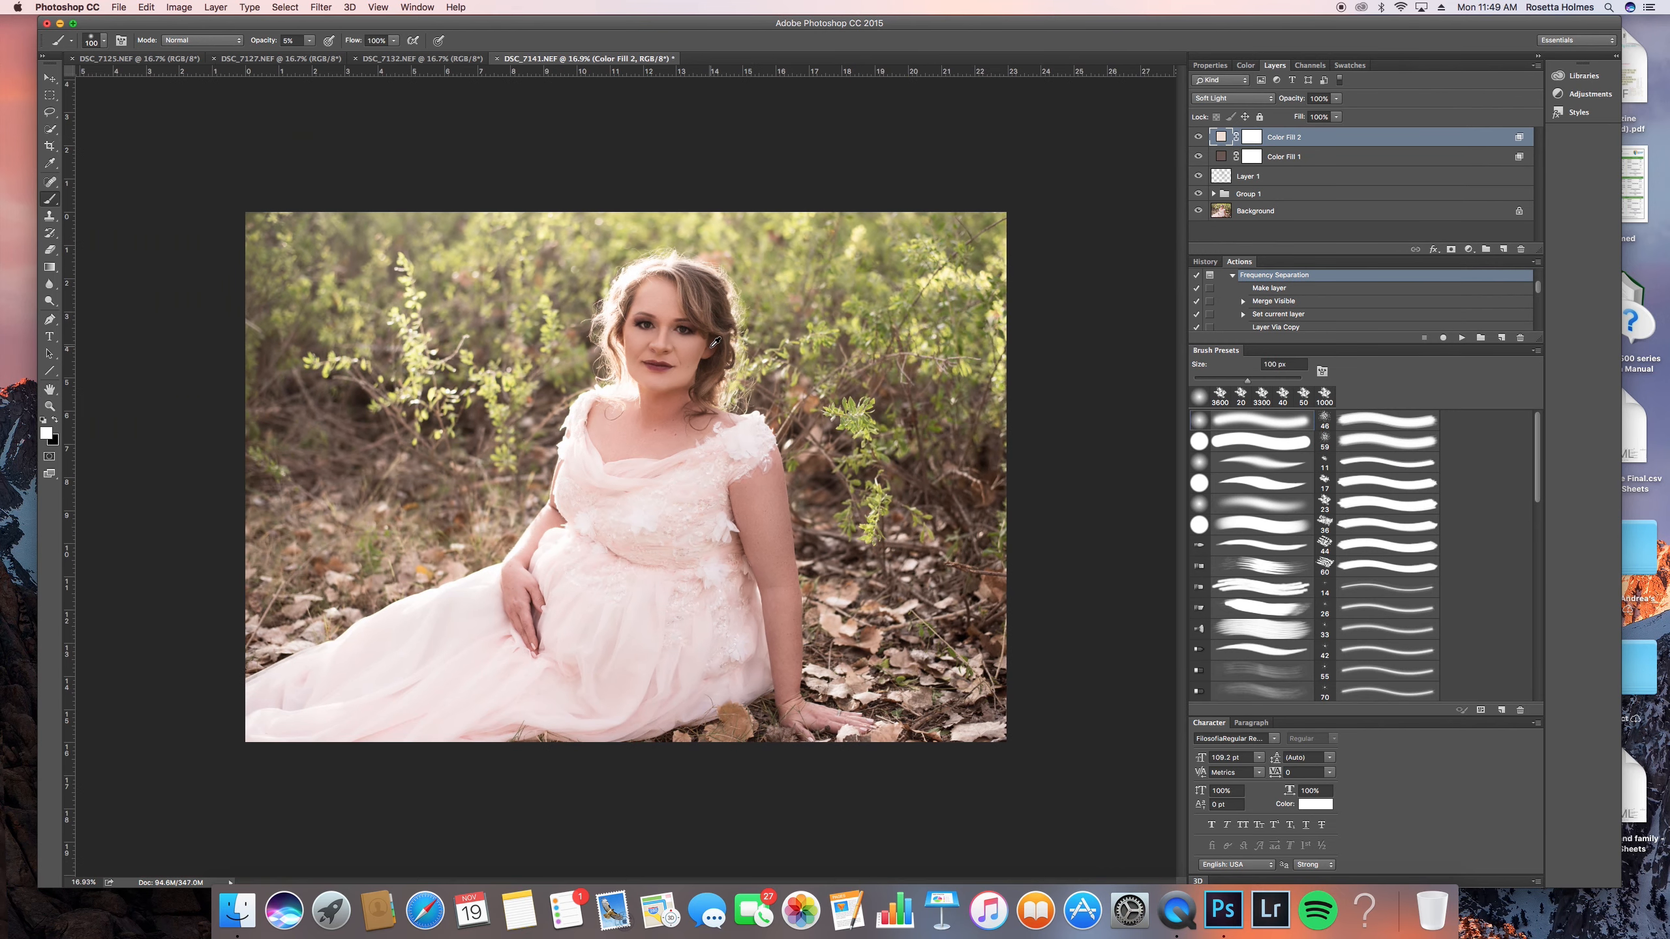
left_click(1469, 250)
left_click(1487, 317)
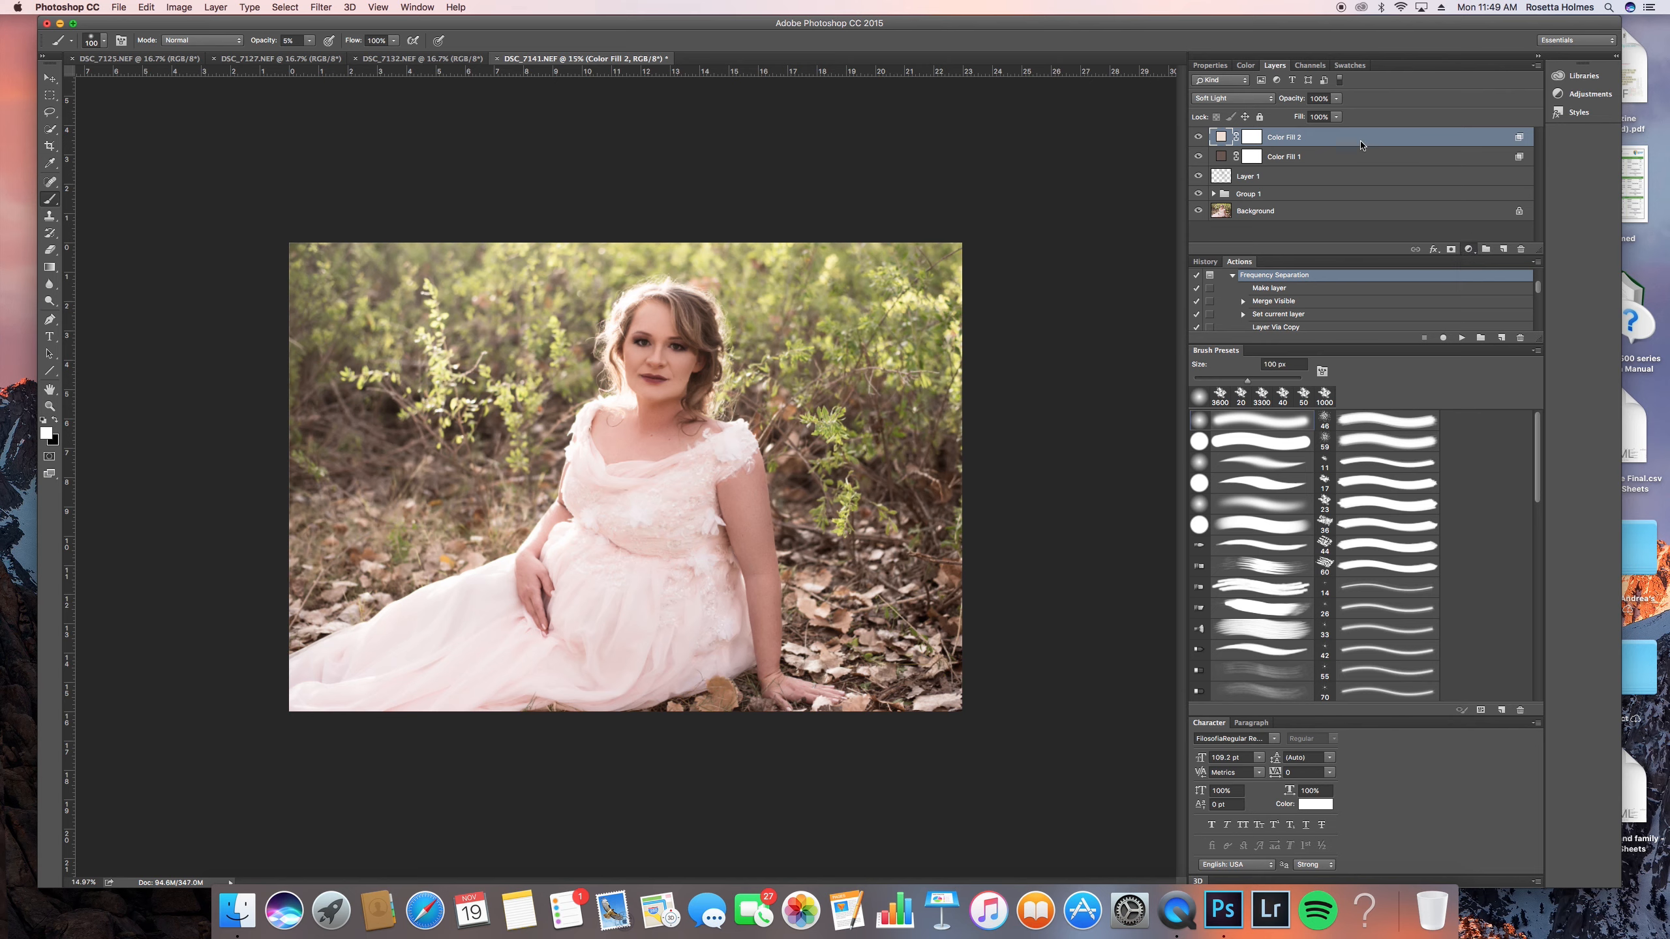
left_click_drag(1375, 216, 1379, 203)
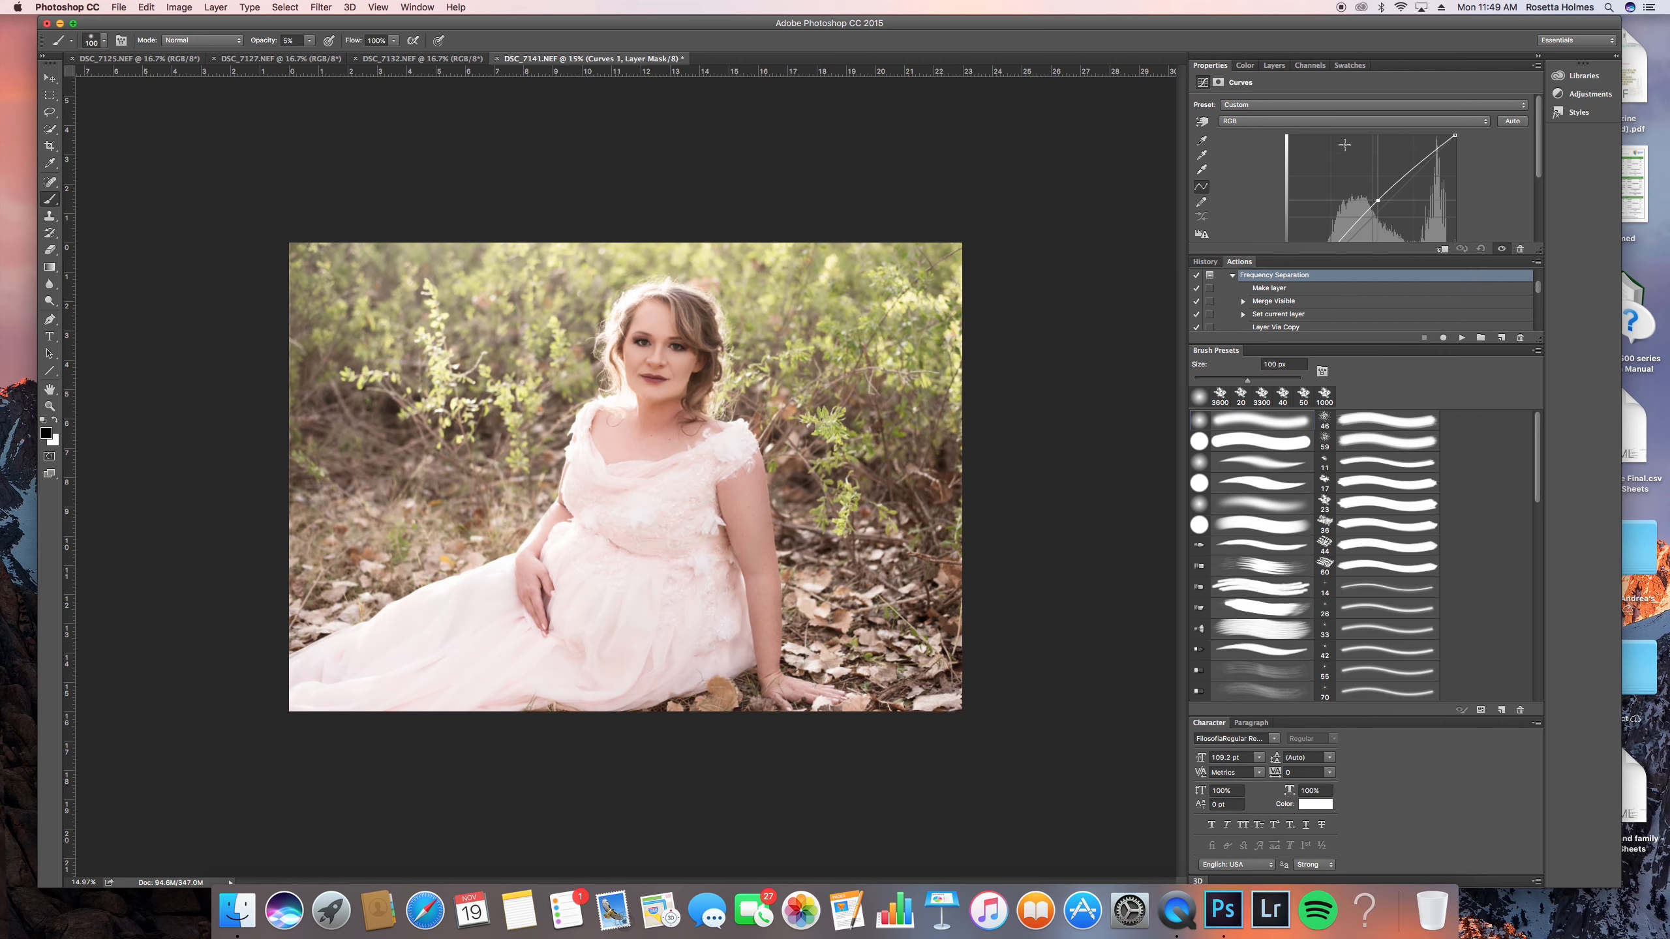
- Move the Curves 1 layer beneath both color fill layers and toggle the top fill's visibility to compare
left_click(1273, 65)
mouse_move(1315, 158)
left_mouse_down()
mouse_move(1312, 133)
mouse_move(1311, 155)
left_mouse_up()
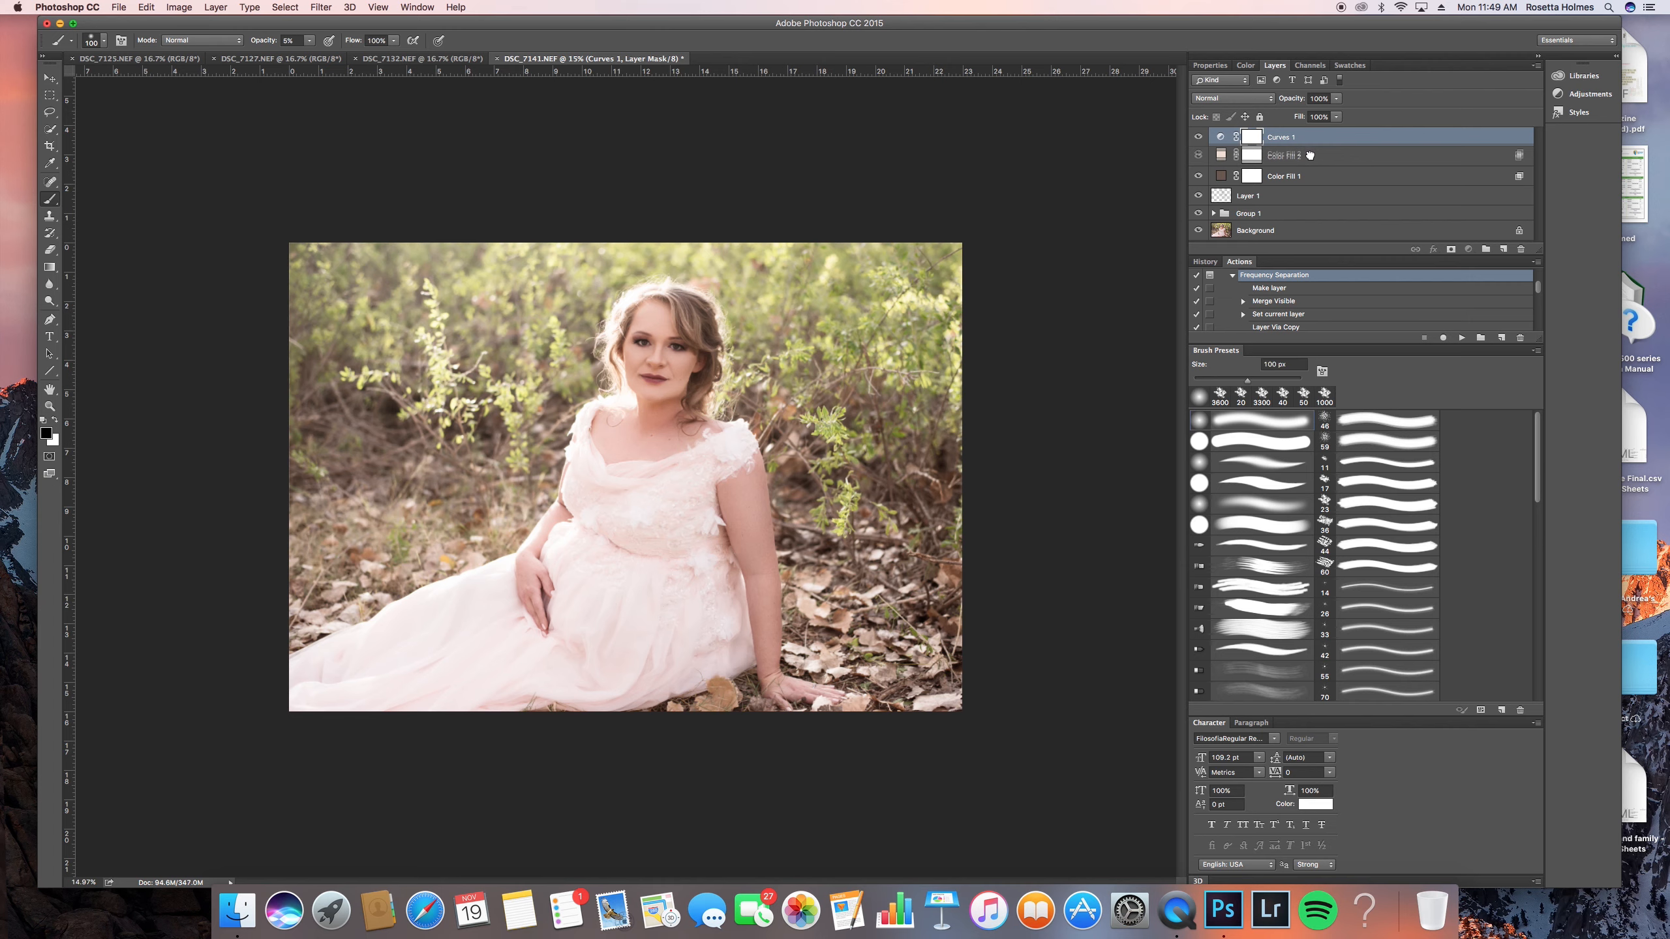
left_click(1319, 156)
left_click(1316, 138)
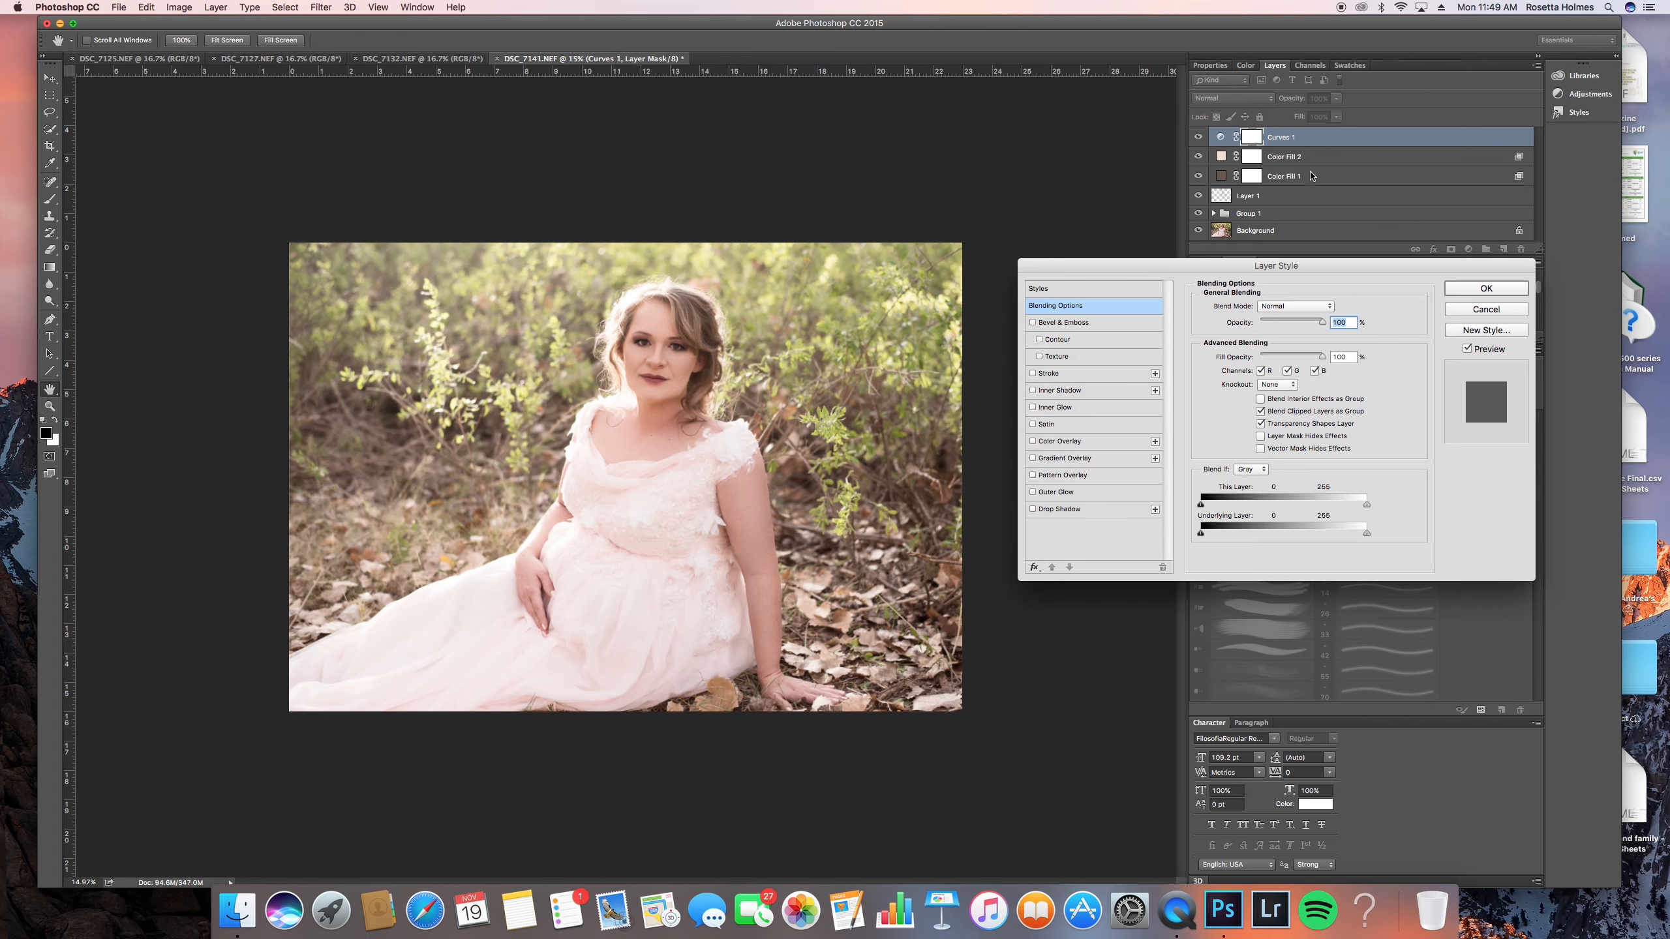
left_click(1497, 312)
left_click_drag(1361, 140, 1349, 185)
left_click(1196, 138)
left_click(1196, 139)
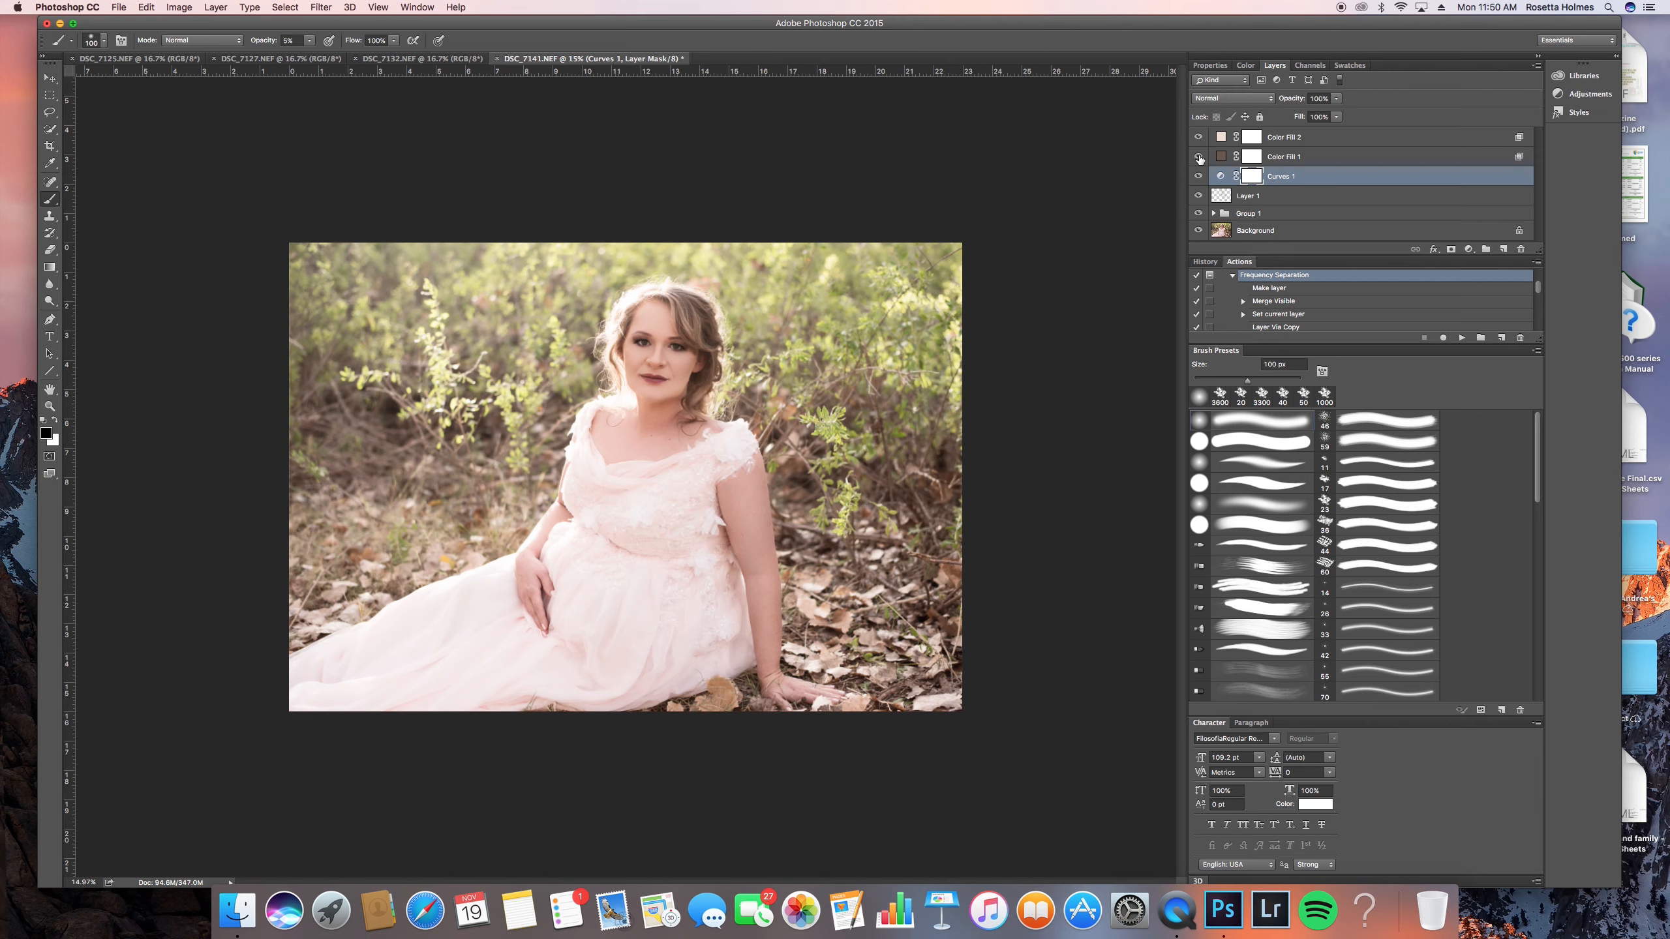
- Set Color Fill 1's Blend If Underlying Layer white slider to 0 / 147
double_click(1336, 158)
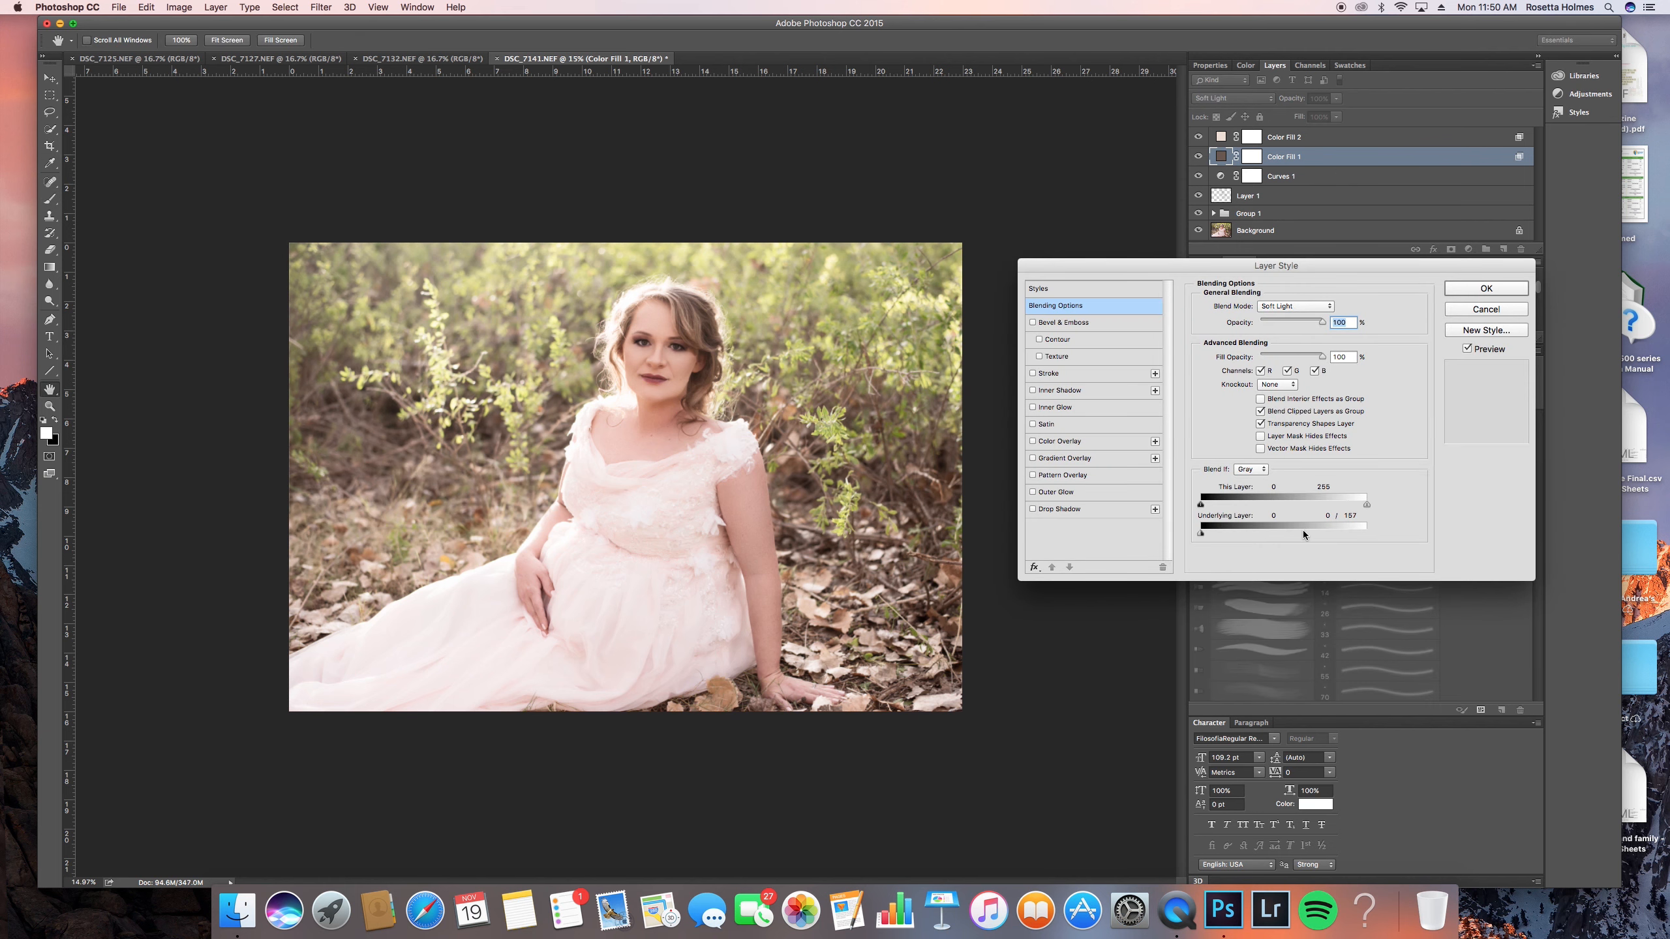
left_click_drag(1302, 533, 1298, 533)
key("Return")
- Set Color Fill 2's Blend If Underlying Layer black slider to 176 / 255 and compare the image with the layer hidden
double_click(1341, 137)
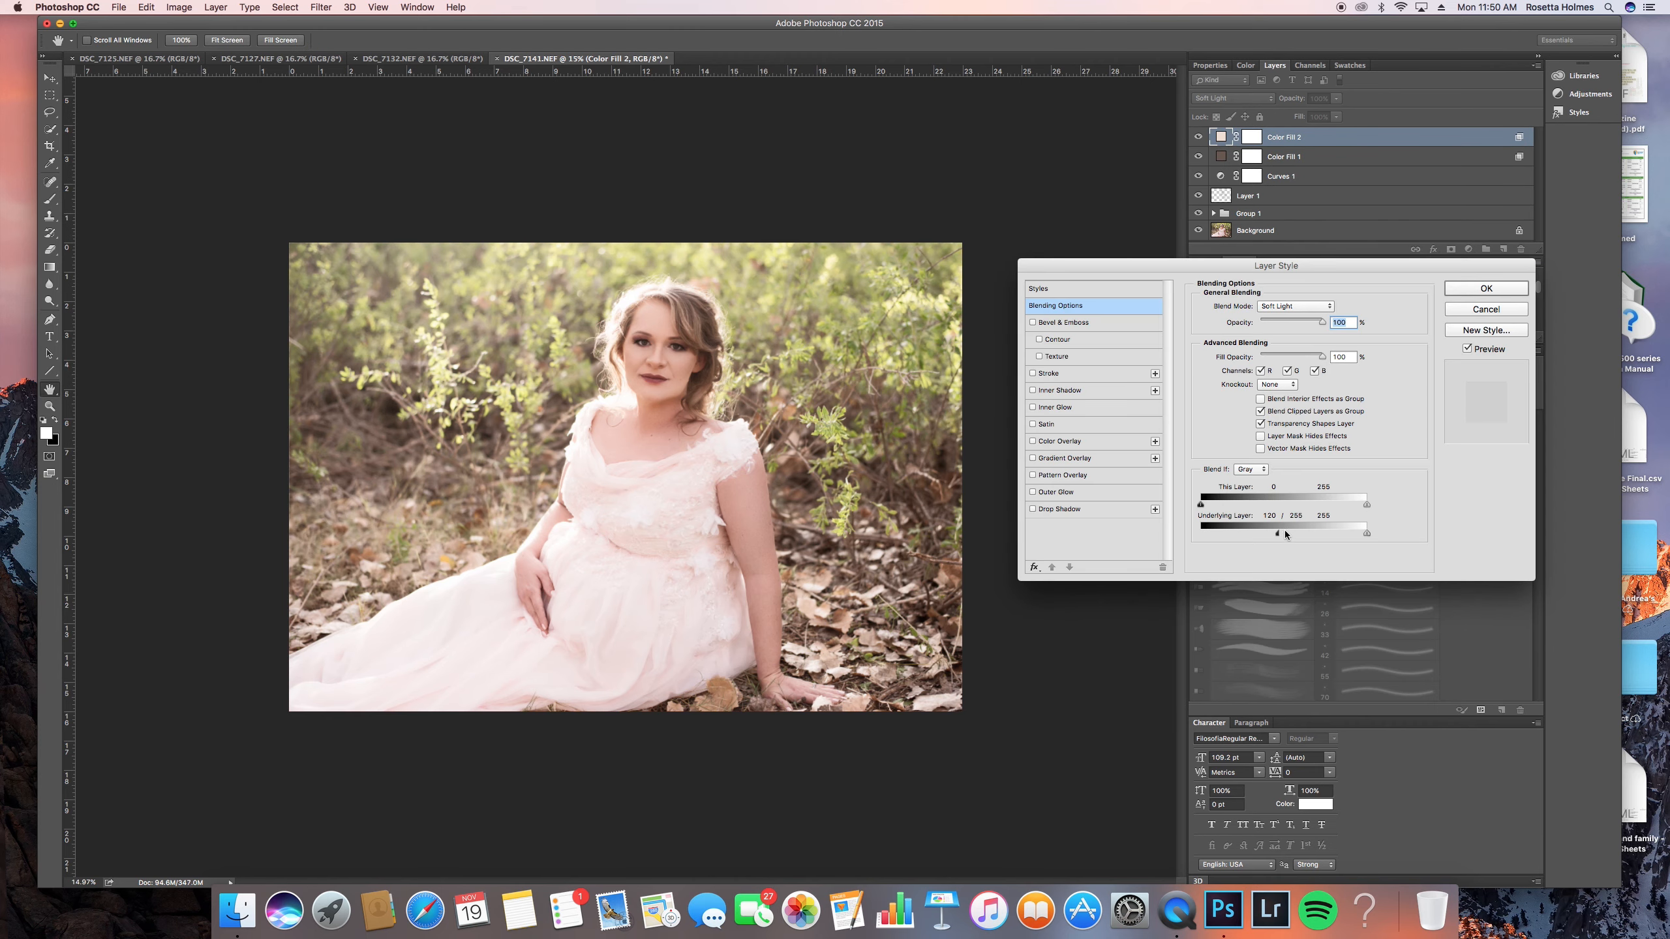
left_click_drag(1268, 533, 1316, 536)
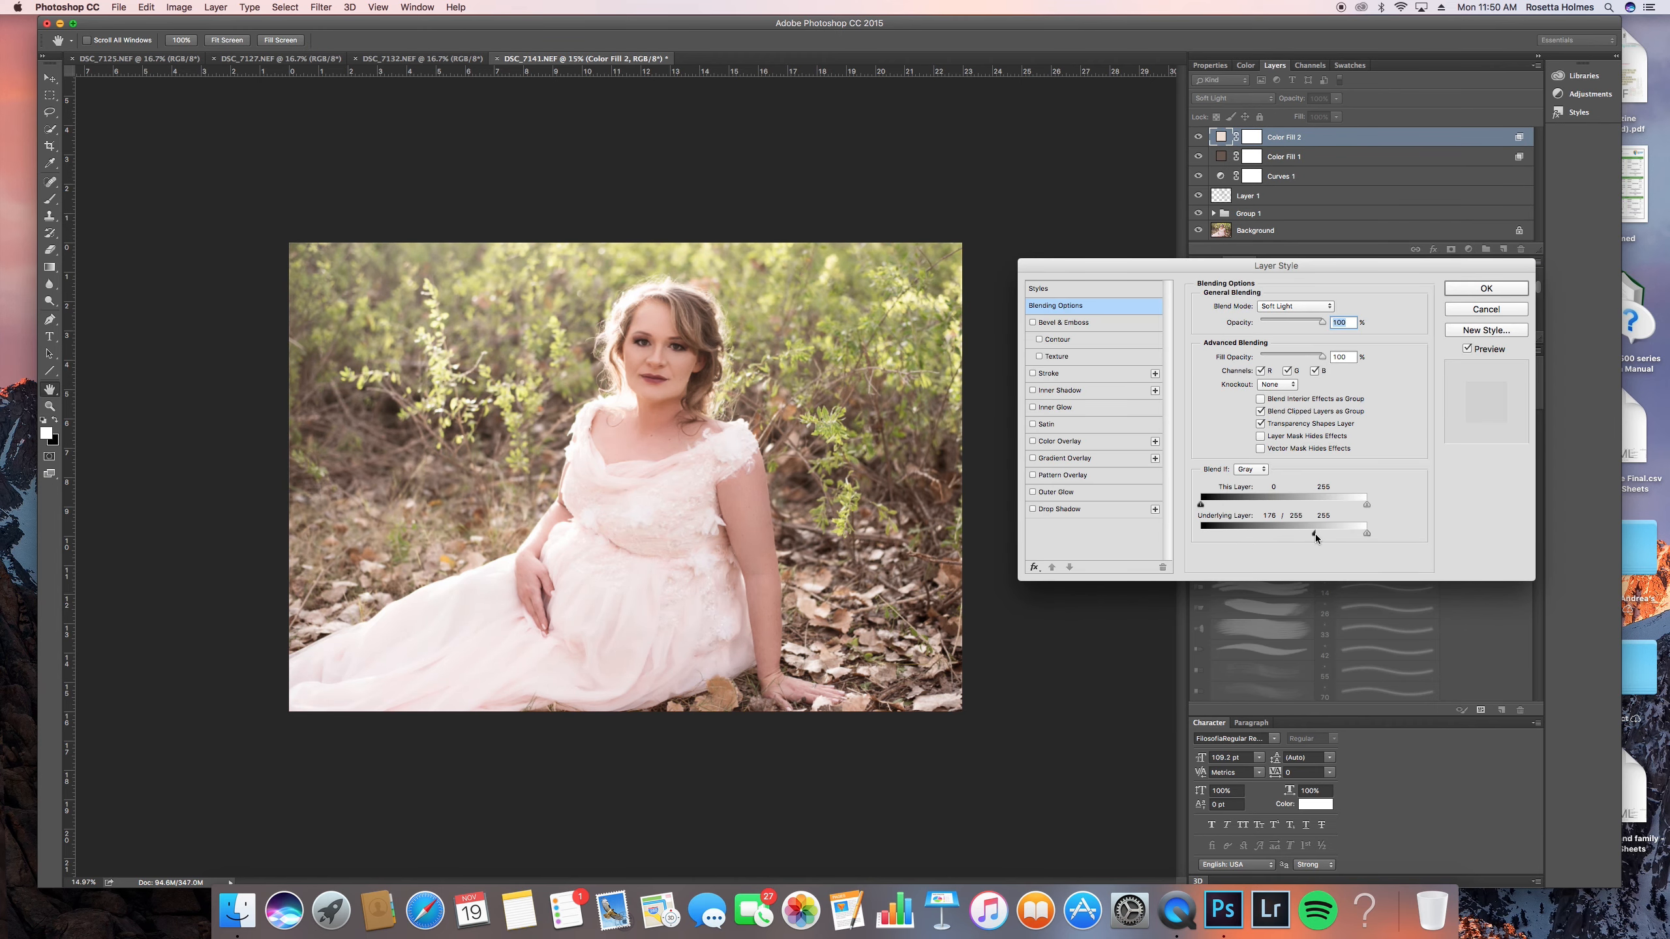
left_click(1466, 290)
left_click(1198, 137)
left_click(1197, 138)
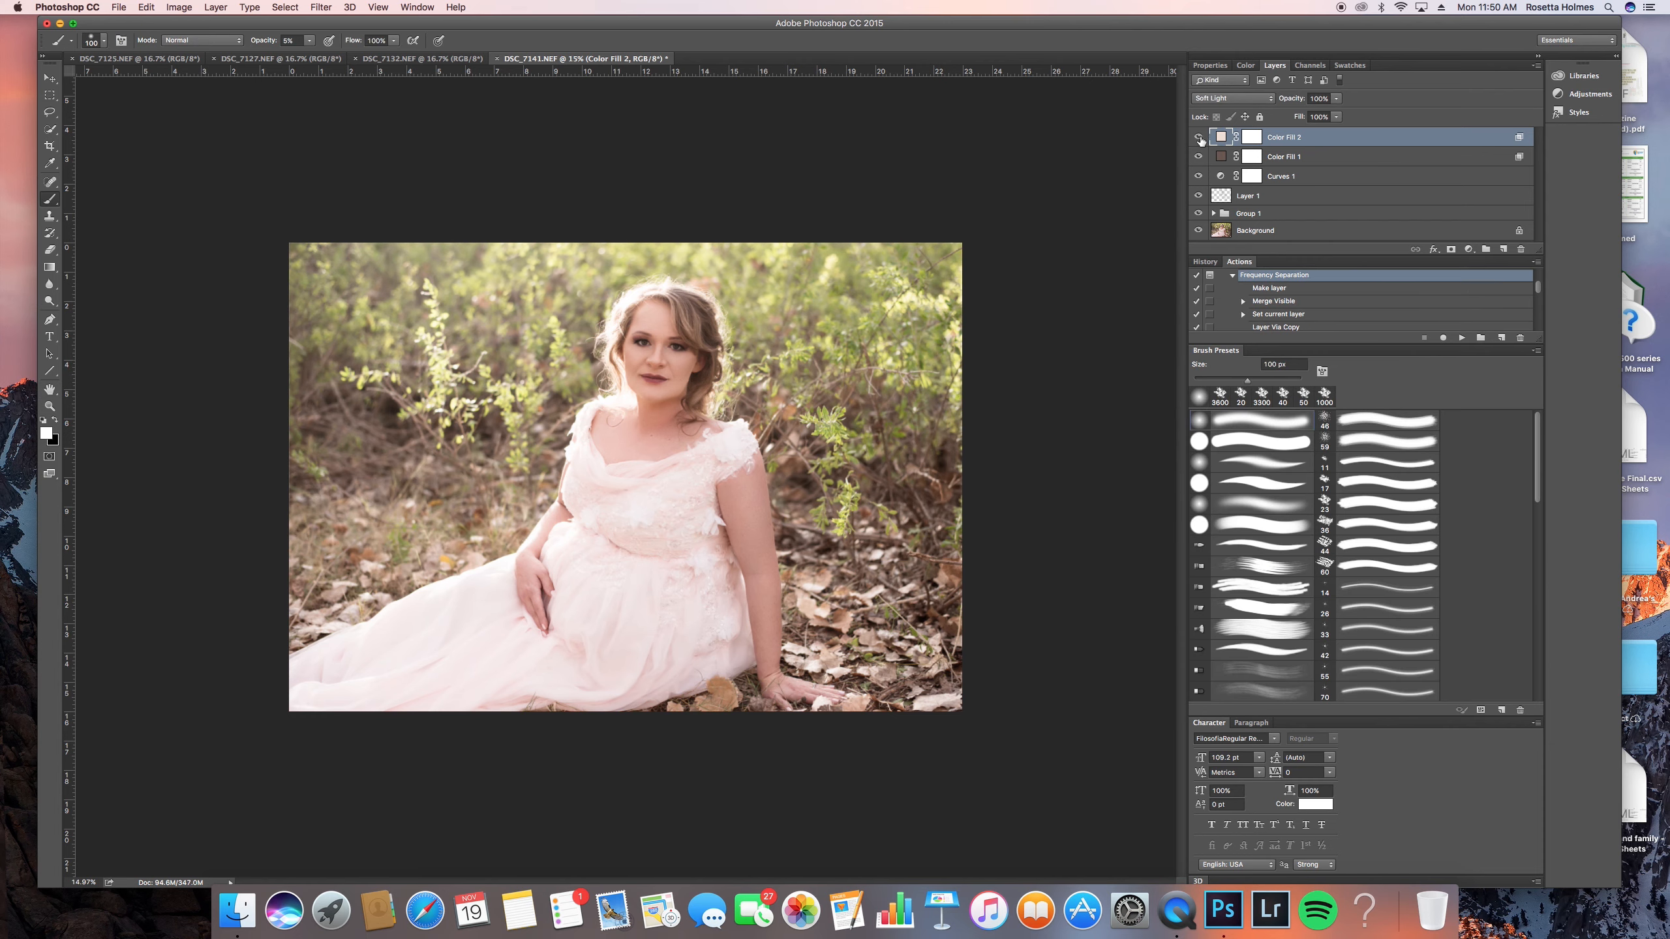
left_click(1198, 137)
left_click(1197, 138)
scroll(690, 365, "up", 2)
scroll(690, 365, "up", 1)
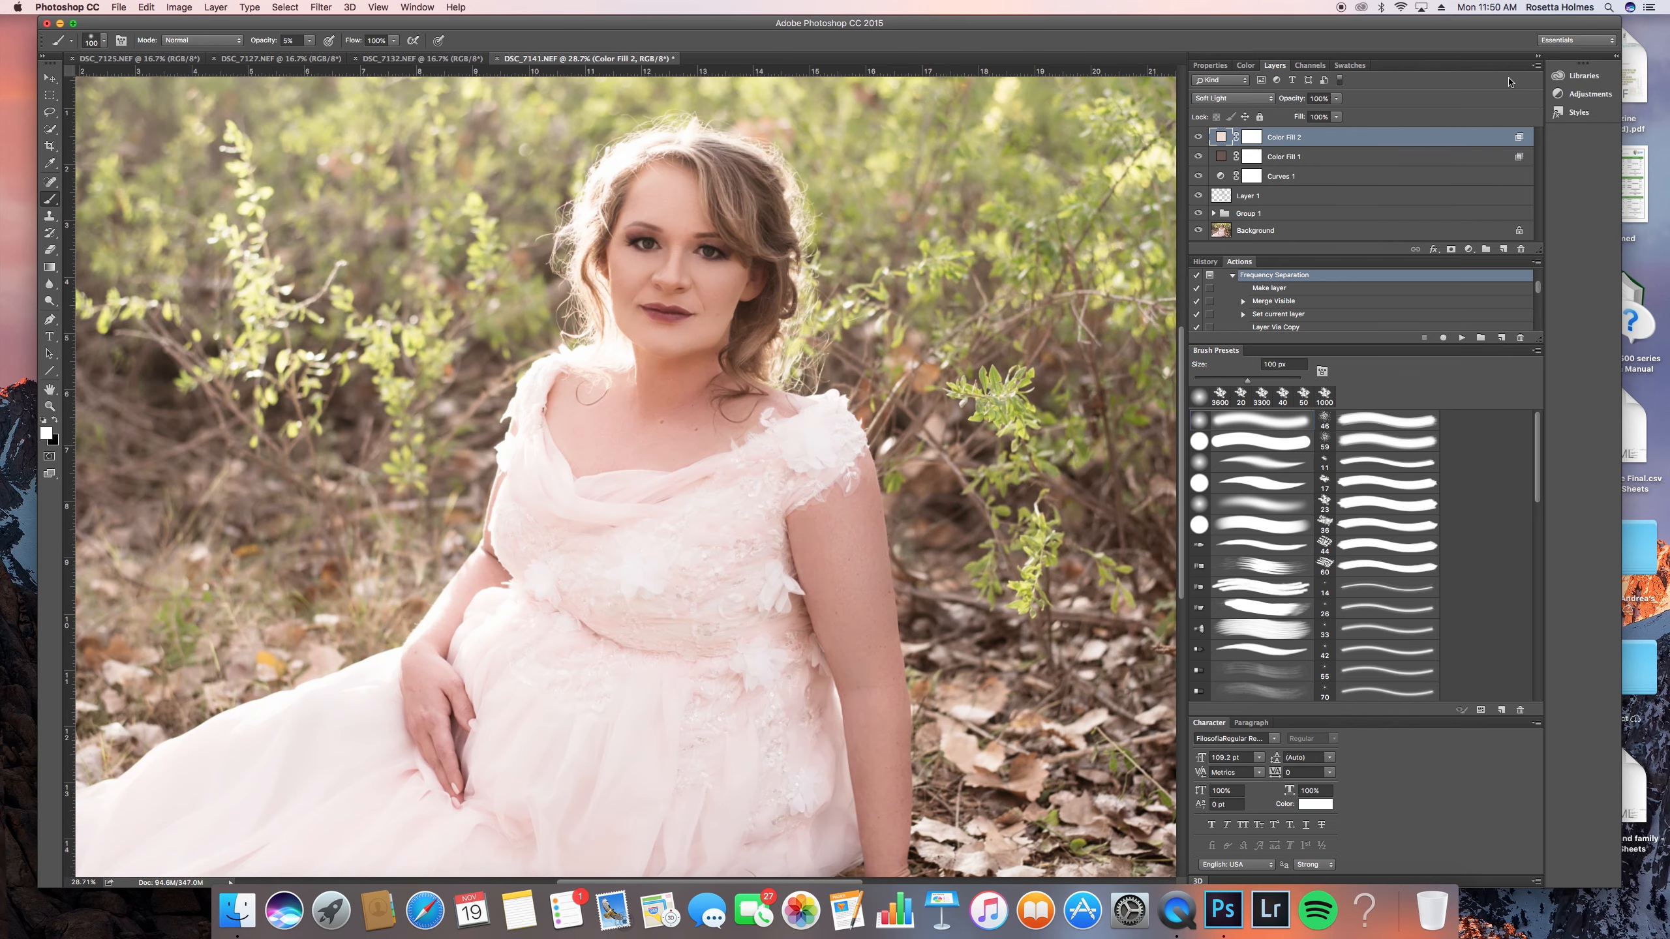
left_click(1244, 157)
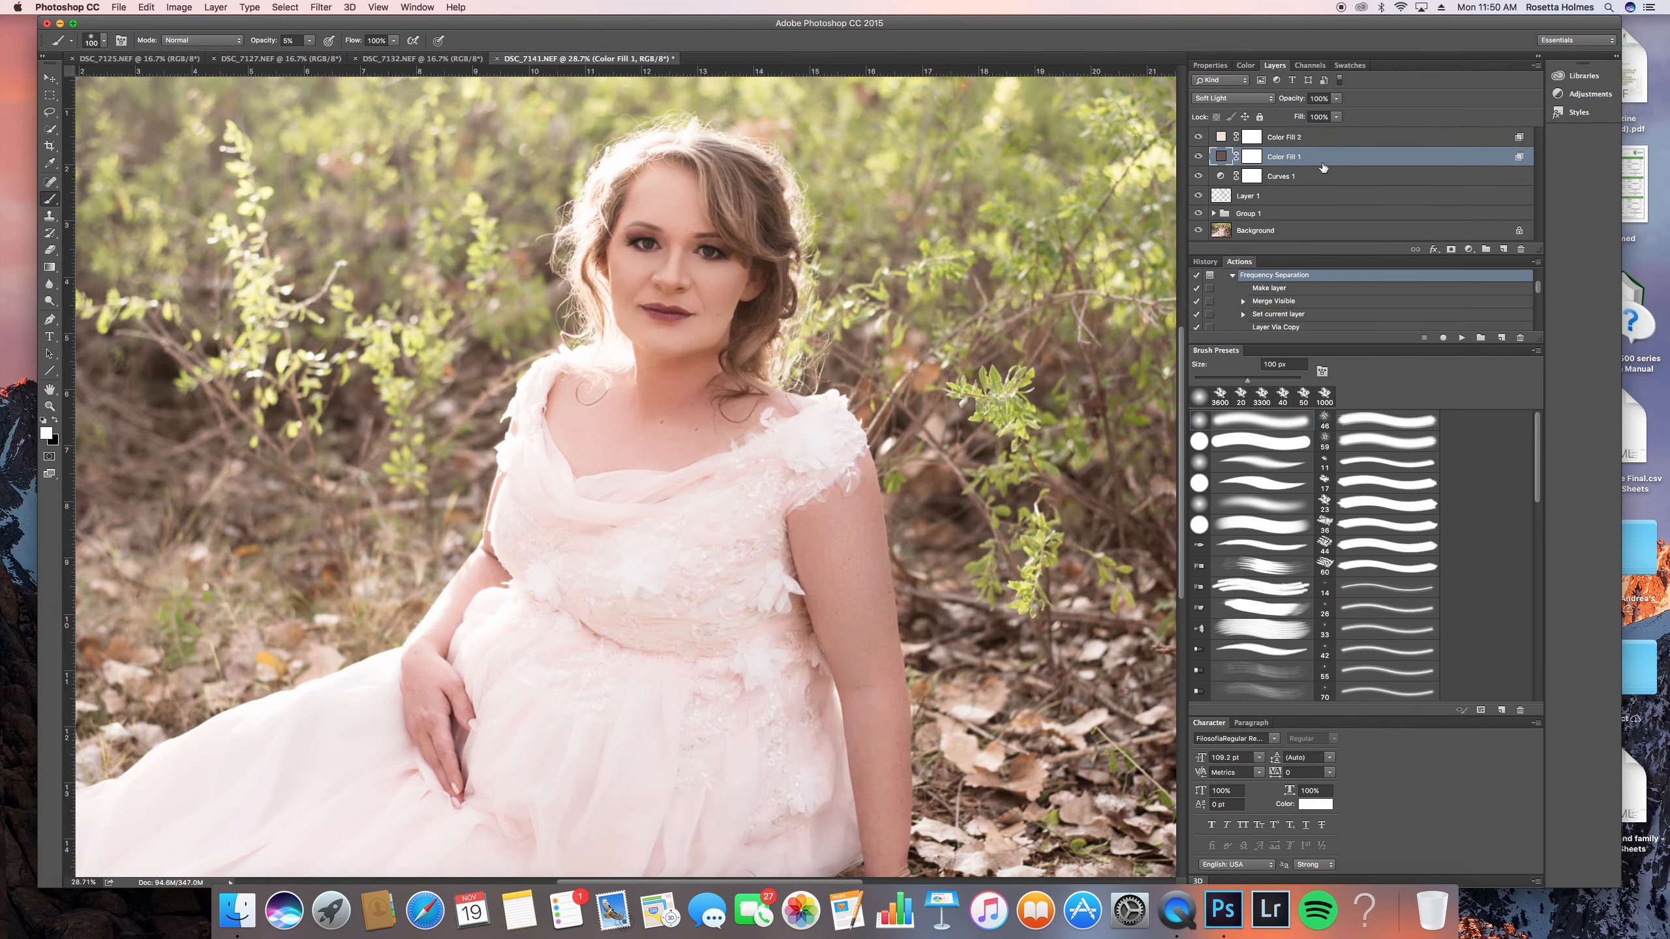
double_click(1402, 158)
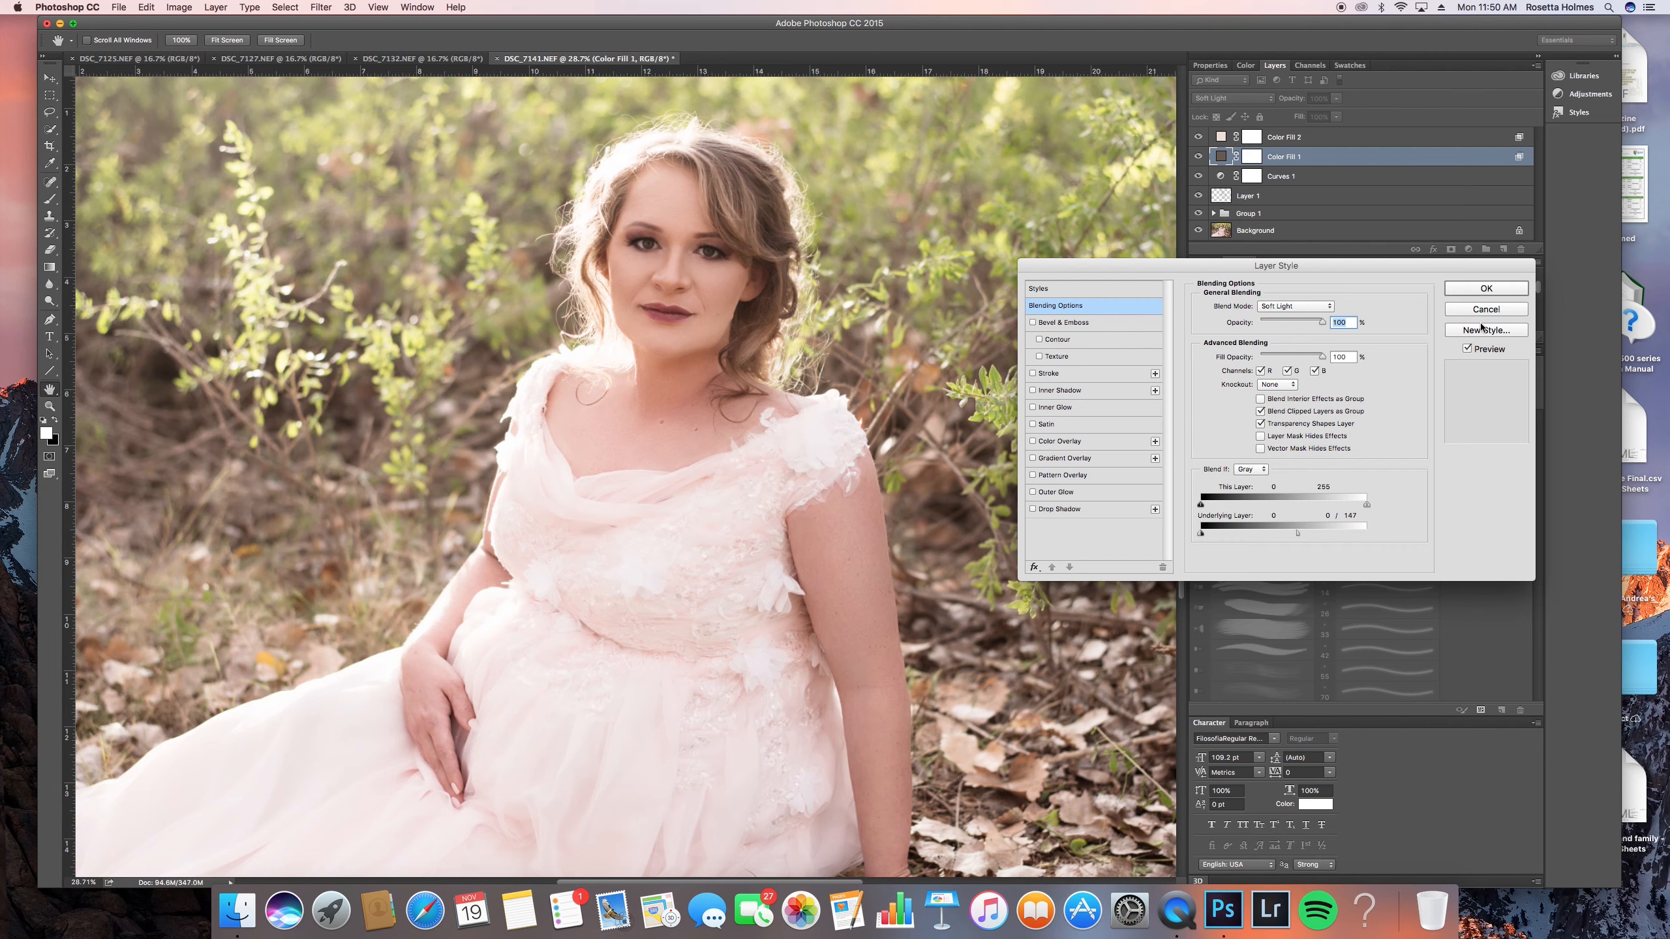
key("Escape")
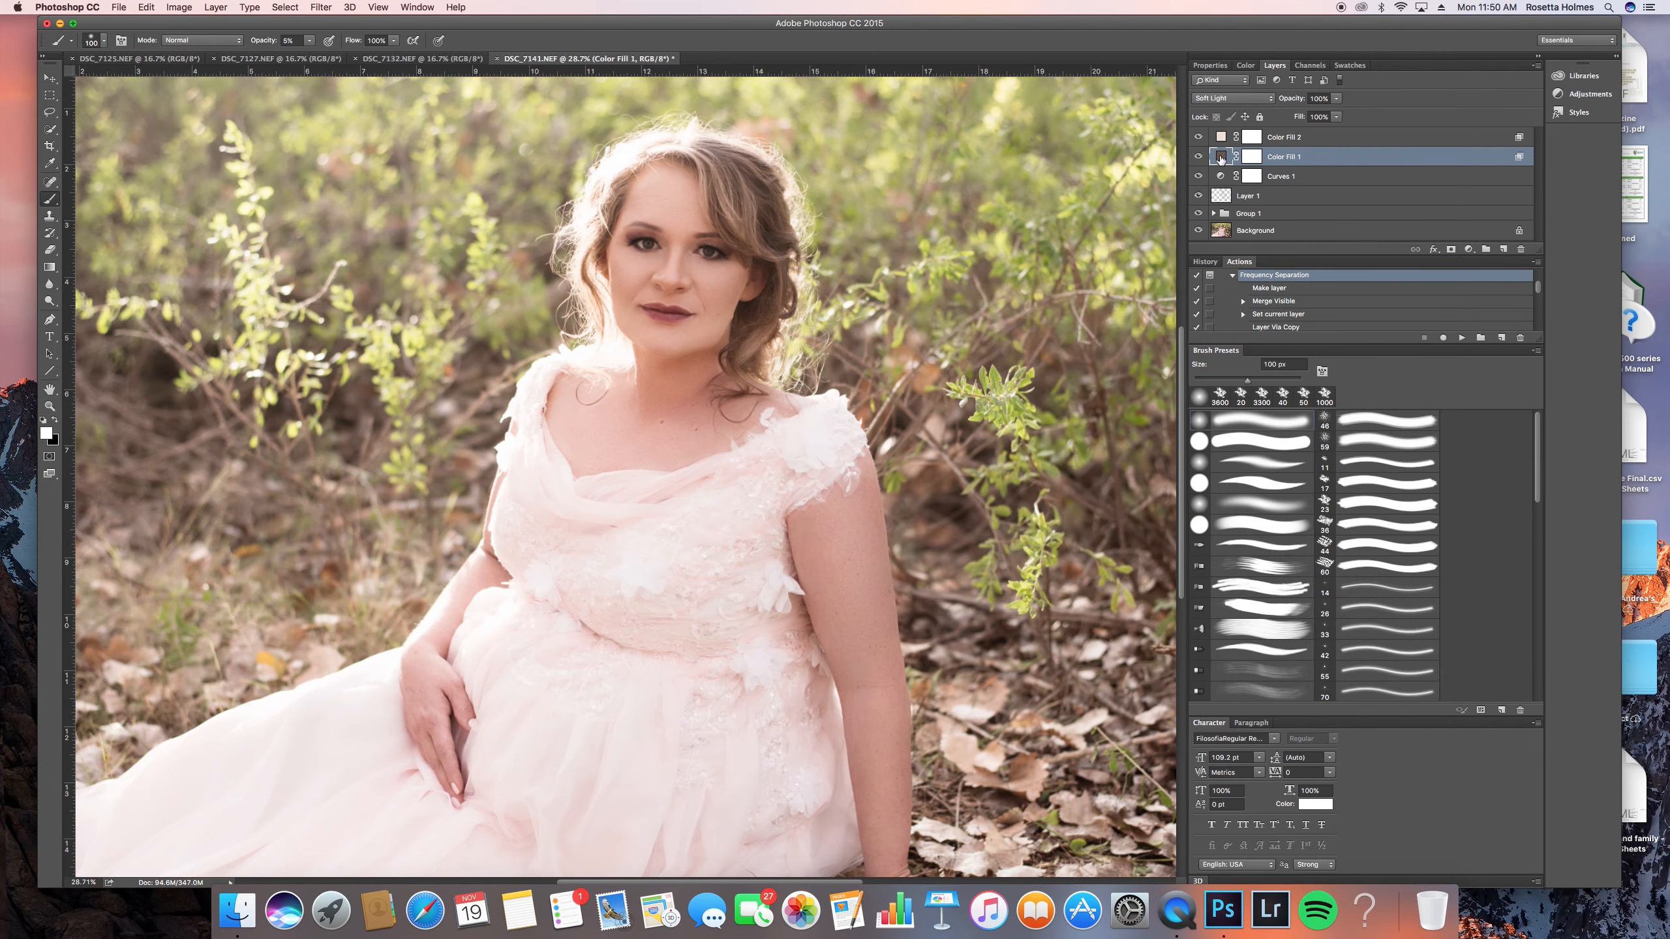
- Try a saturated red and a bright cyan (06d3ff) as the color of Color Fill 1
double_click(1221, 159)
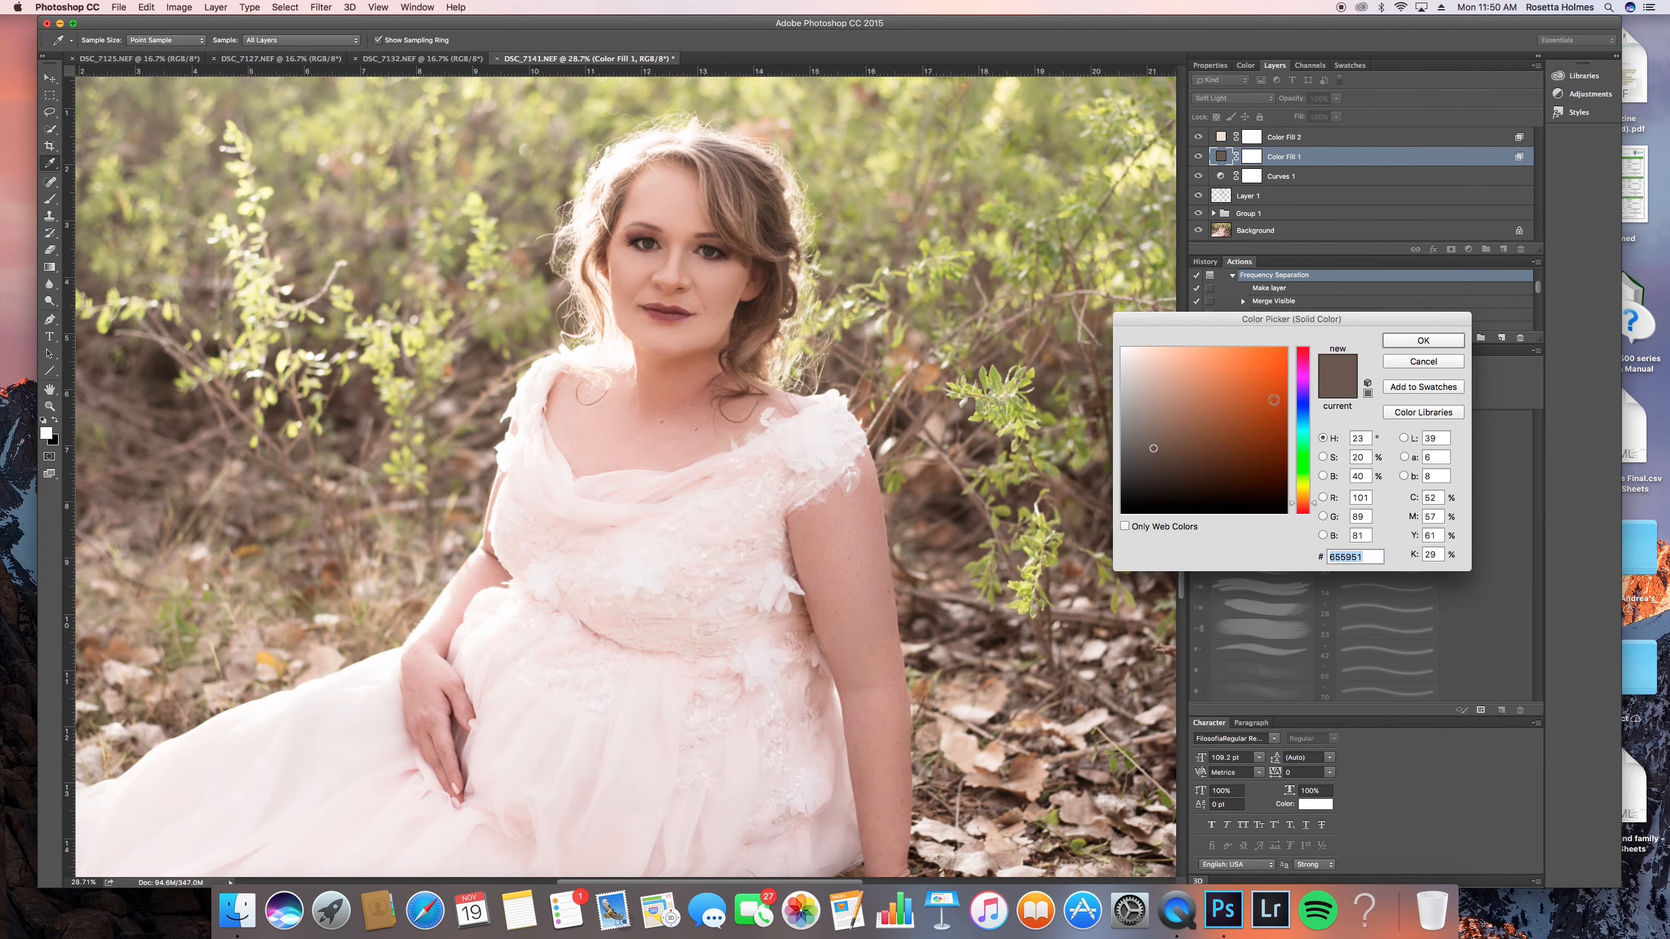
left_click(1274, 399)
left_click(1307, 508)
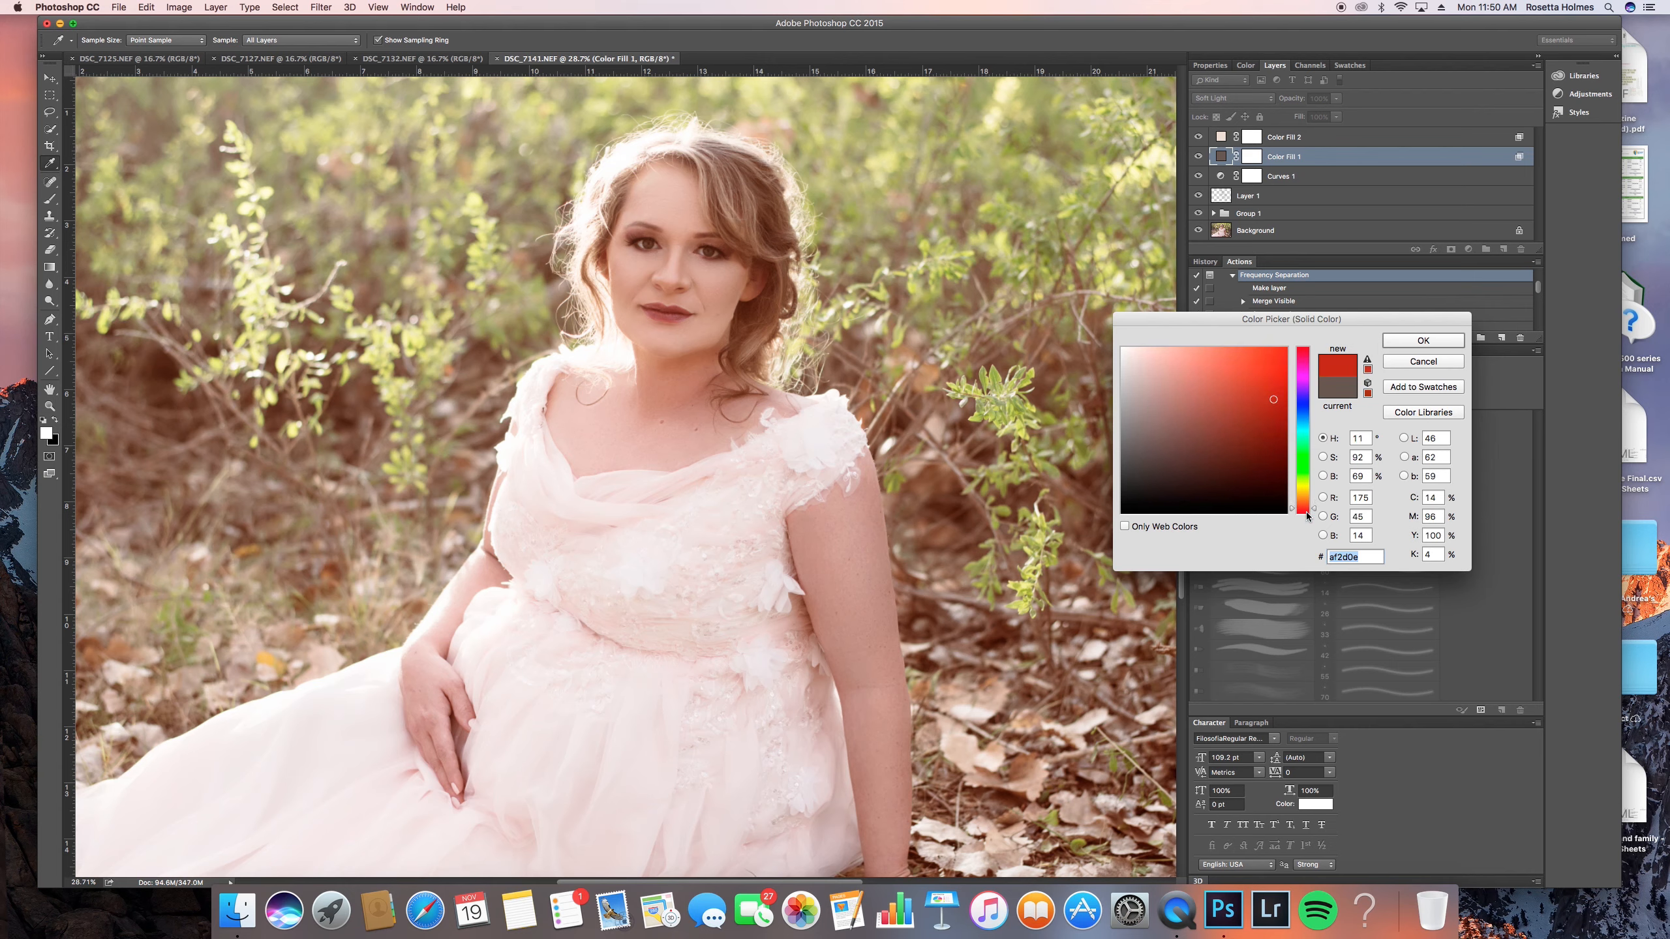
left_click(1284, 345)
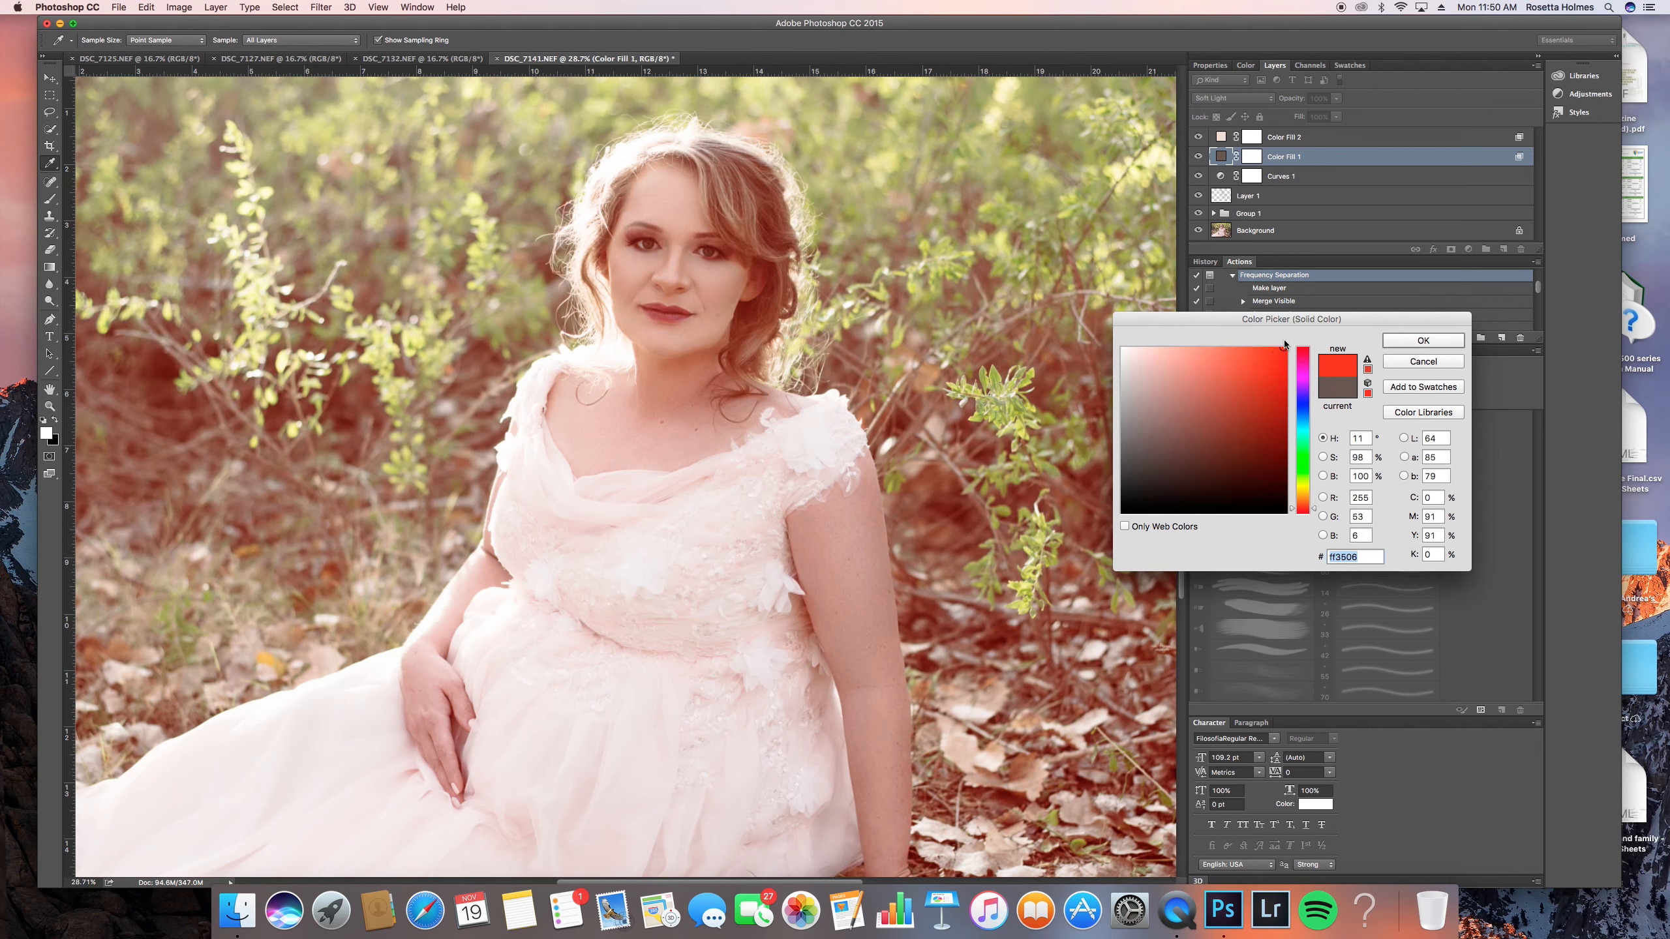
left_click(1304, 426)
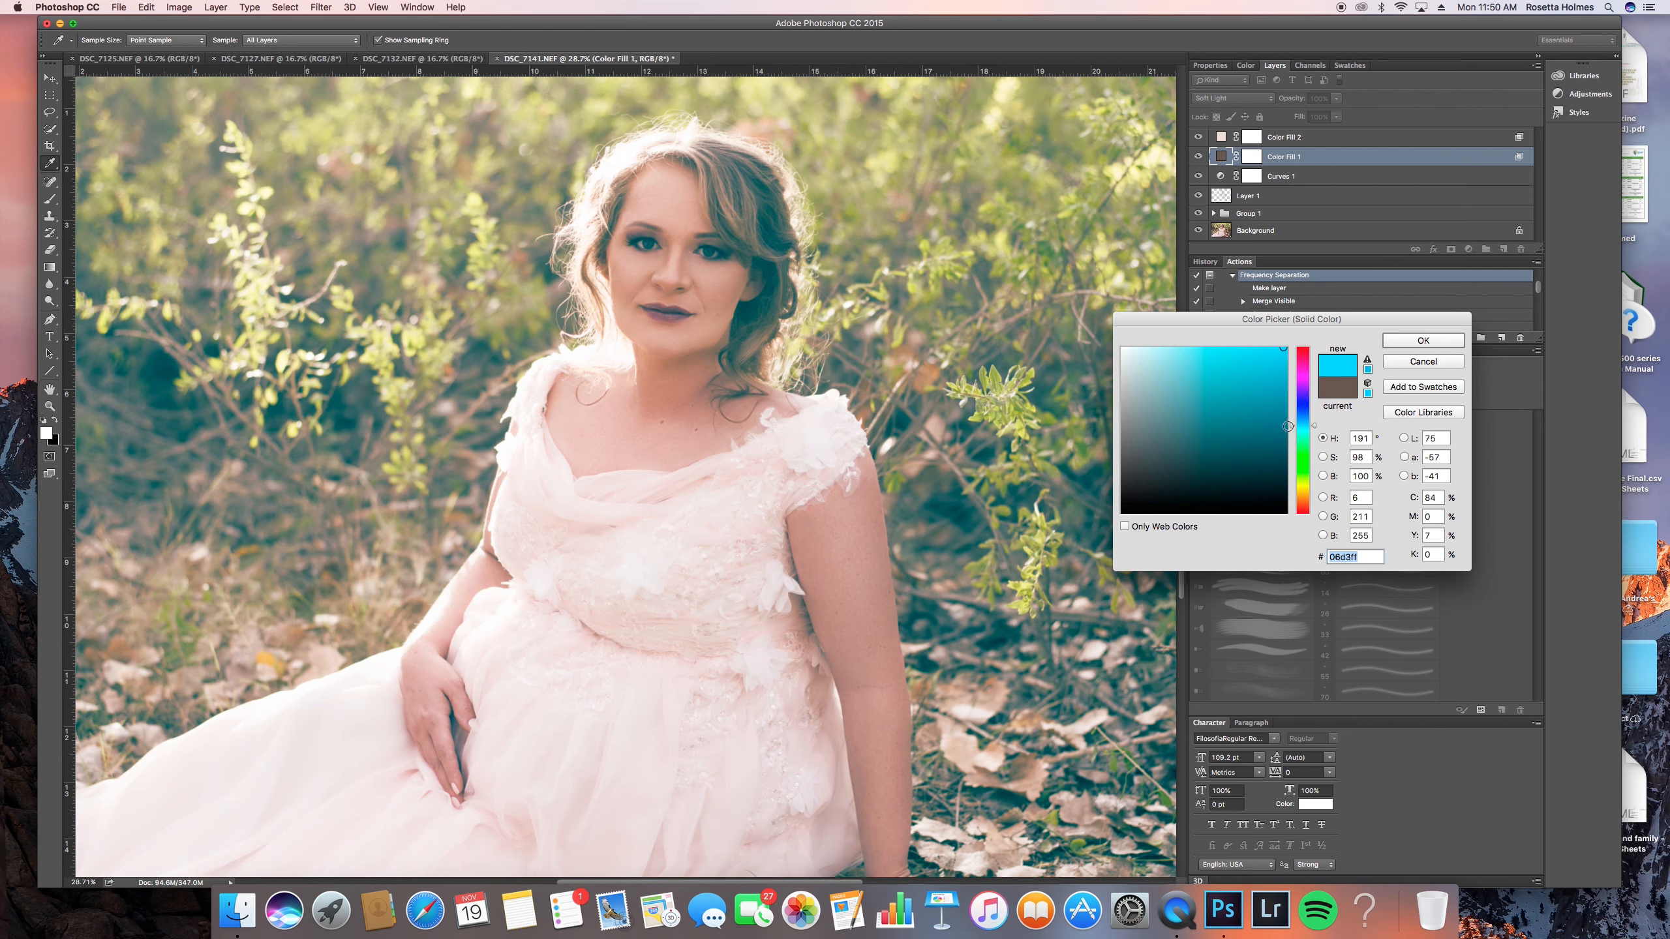
left_click(1446, 359)
key("b")
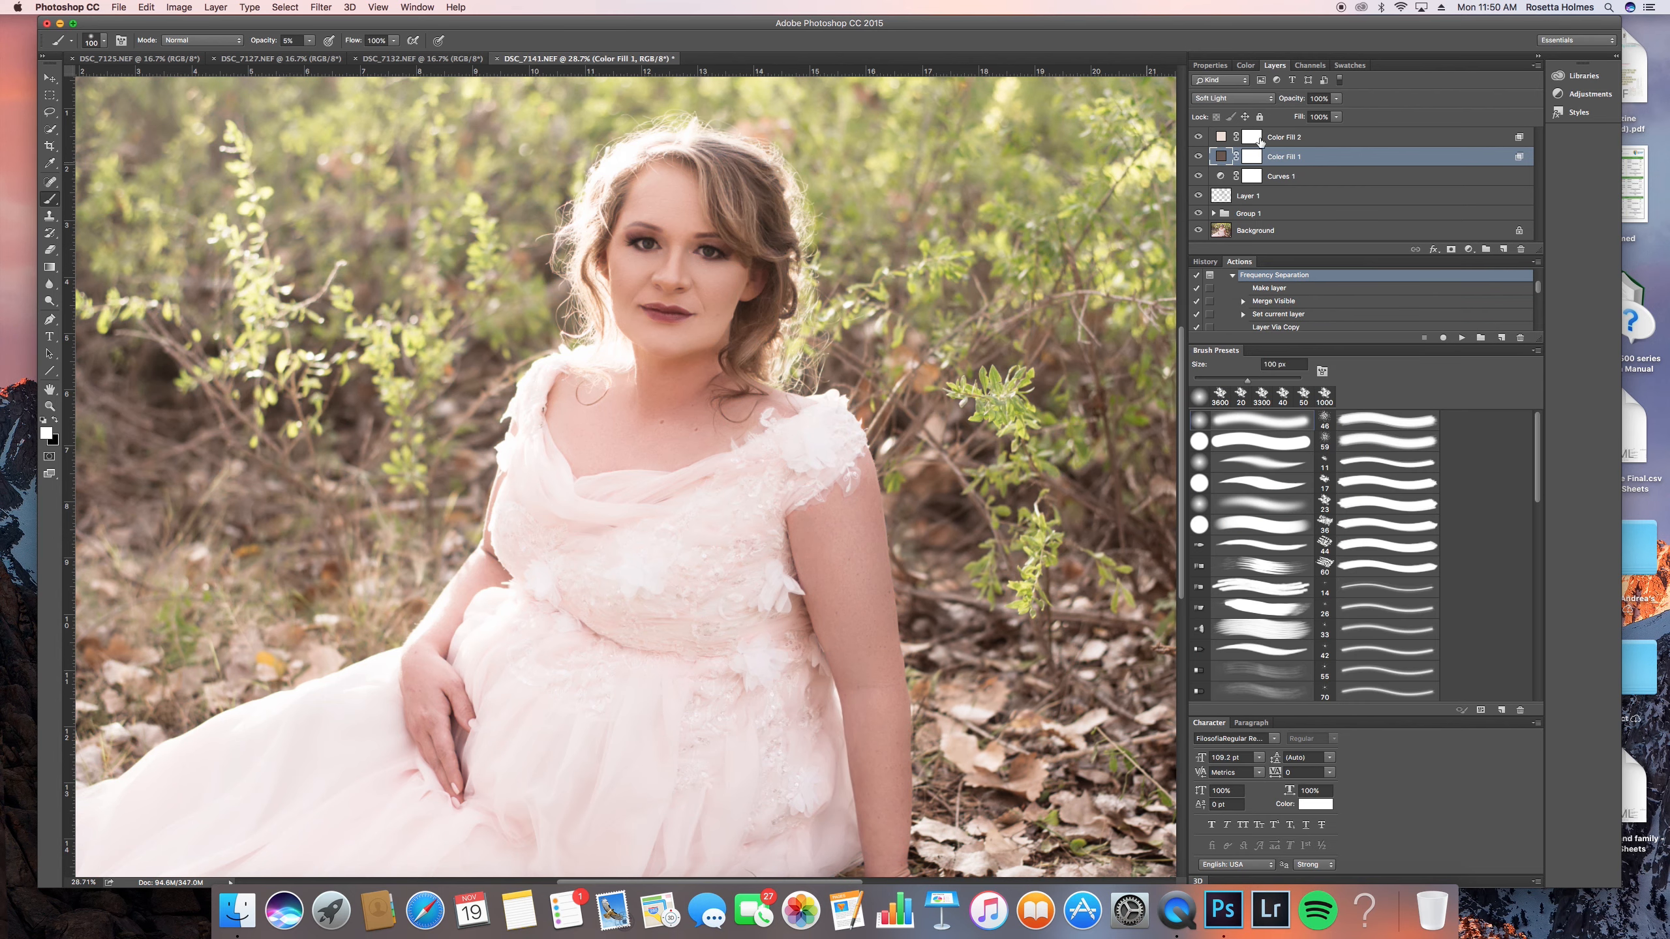
- Recolor Color Fill 2 to a pale blue with hue 213° and compare the image with the layer hidden
double_click(1221, 137)
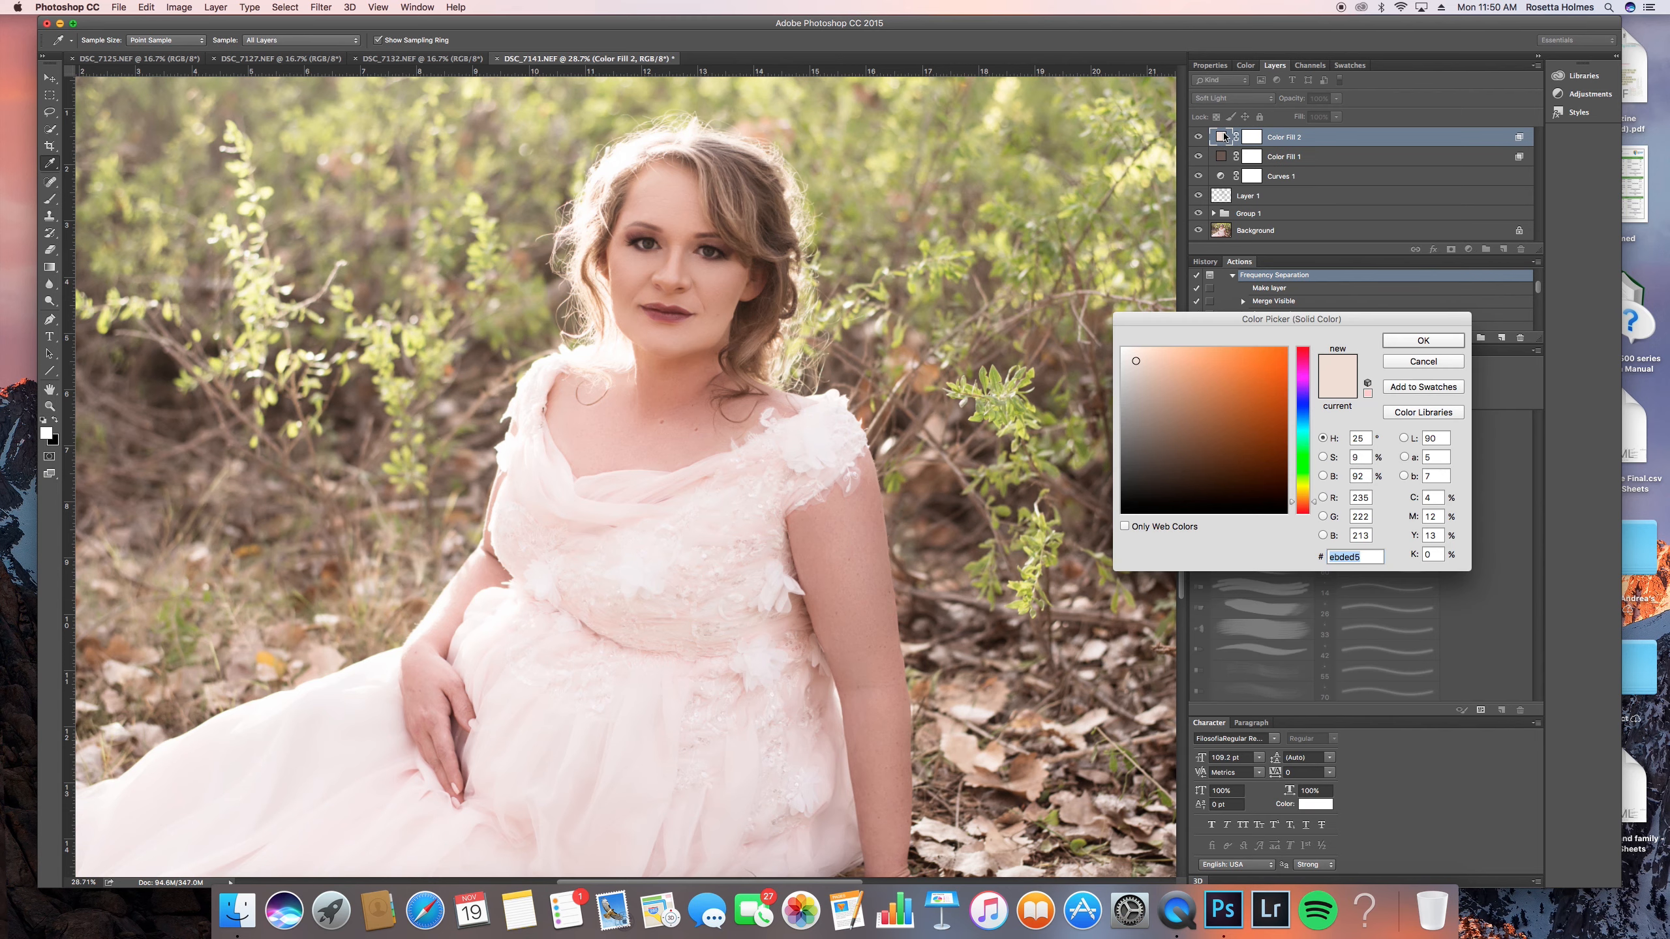
left_click_drag(1300, 498, 1300, 493)
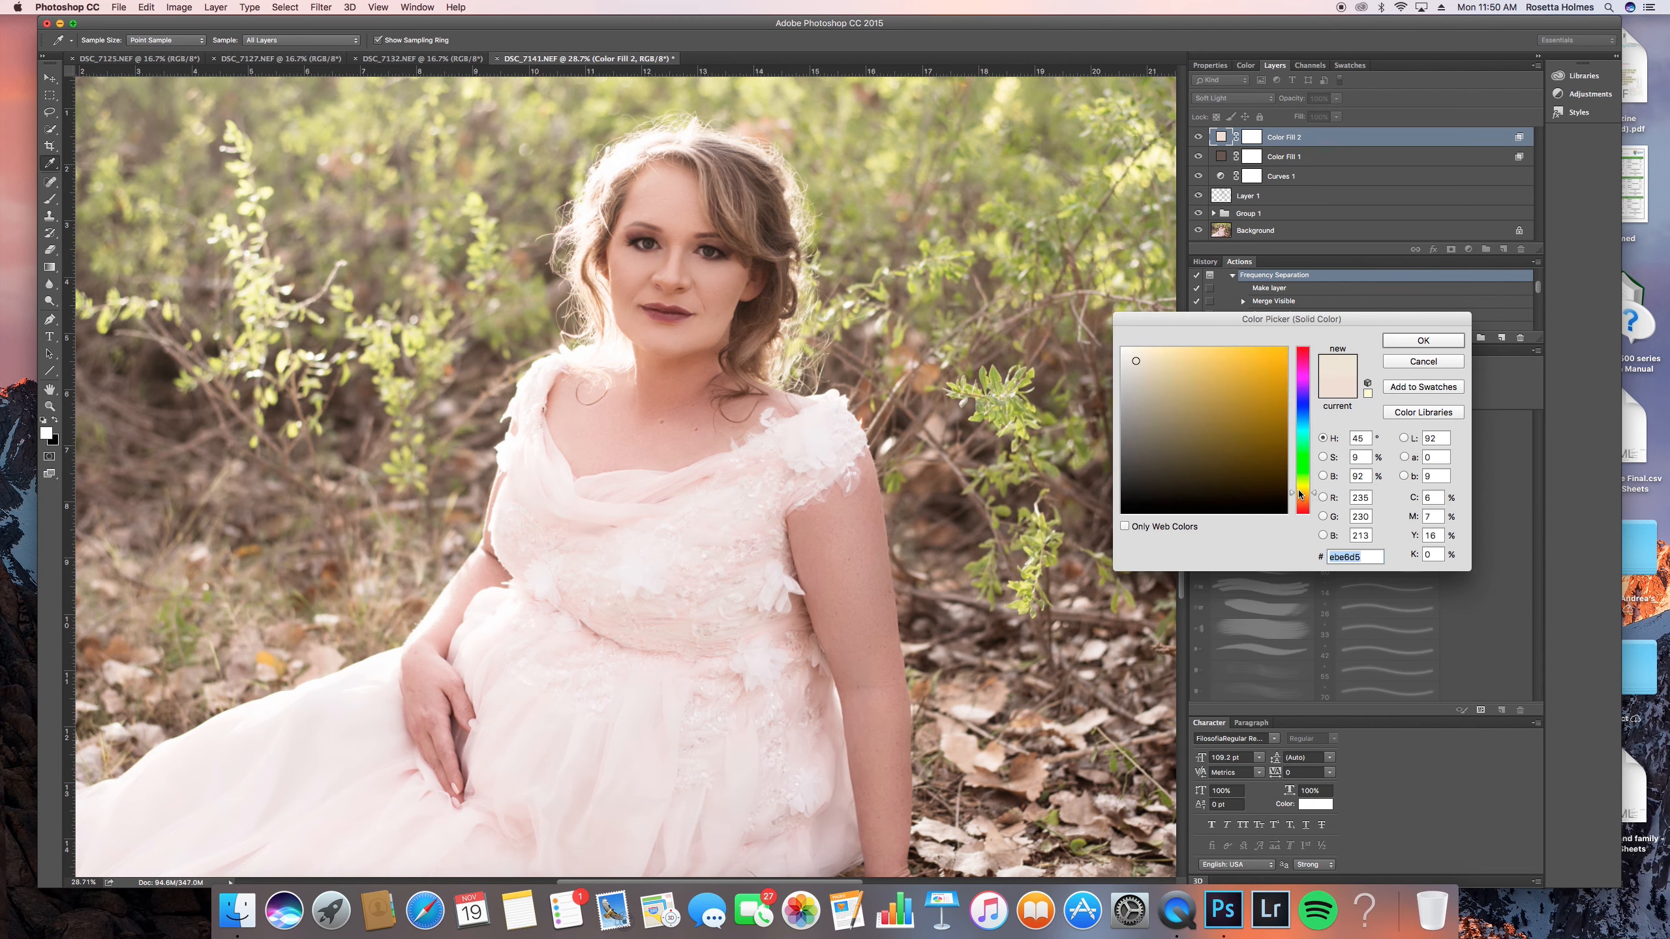
left_click_drag(1307, 421, 1305, 412)
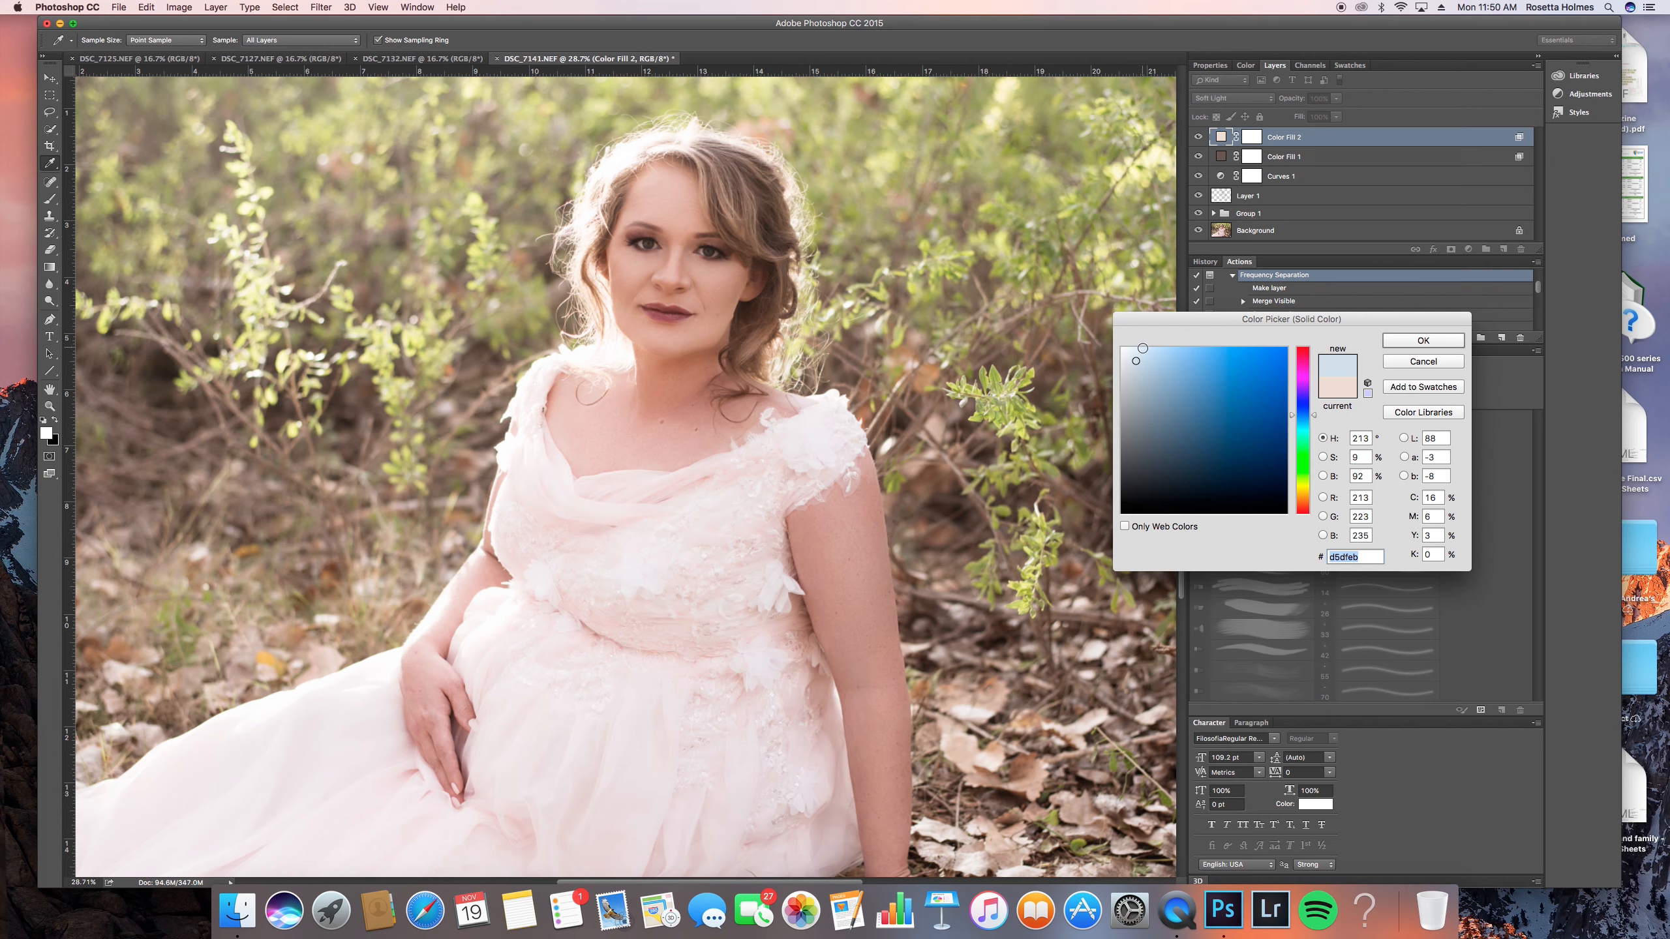
left_click_drag(1137, 359, 1136, 367)
left_click(1423, 341)
left_click(1198, 137)
left_click(1198, 137)
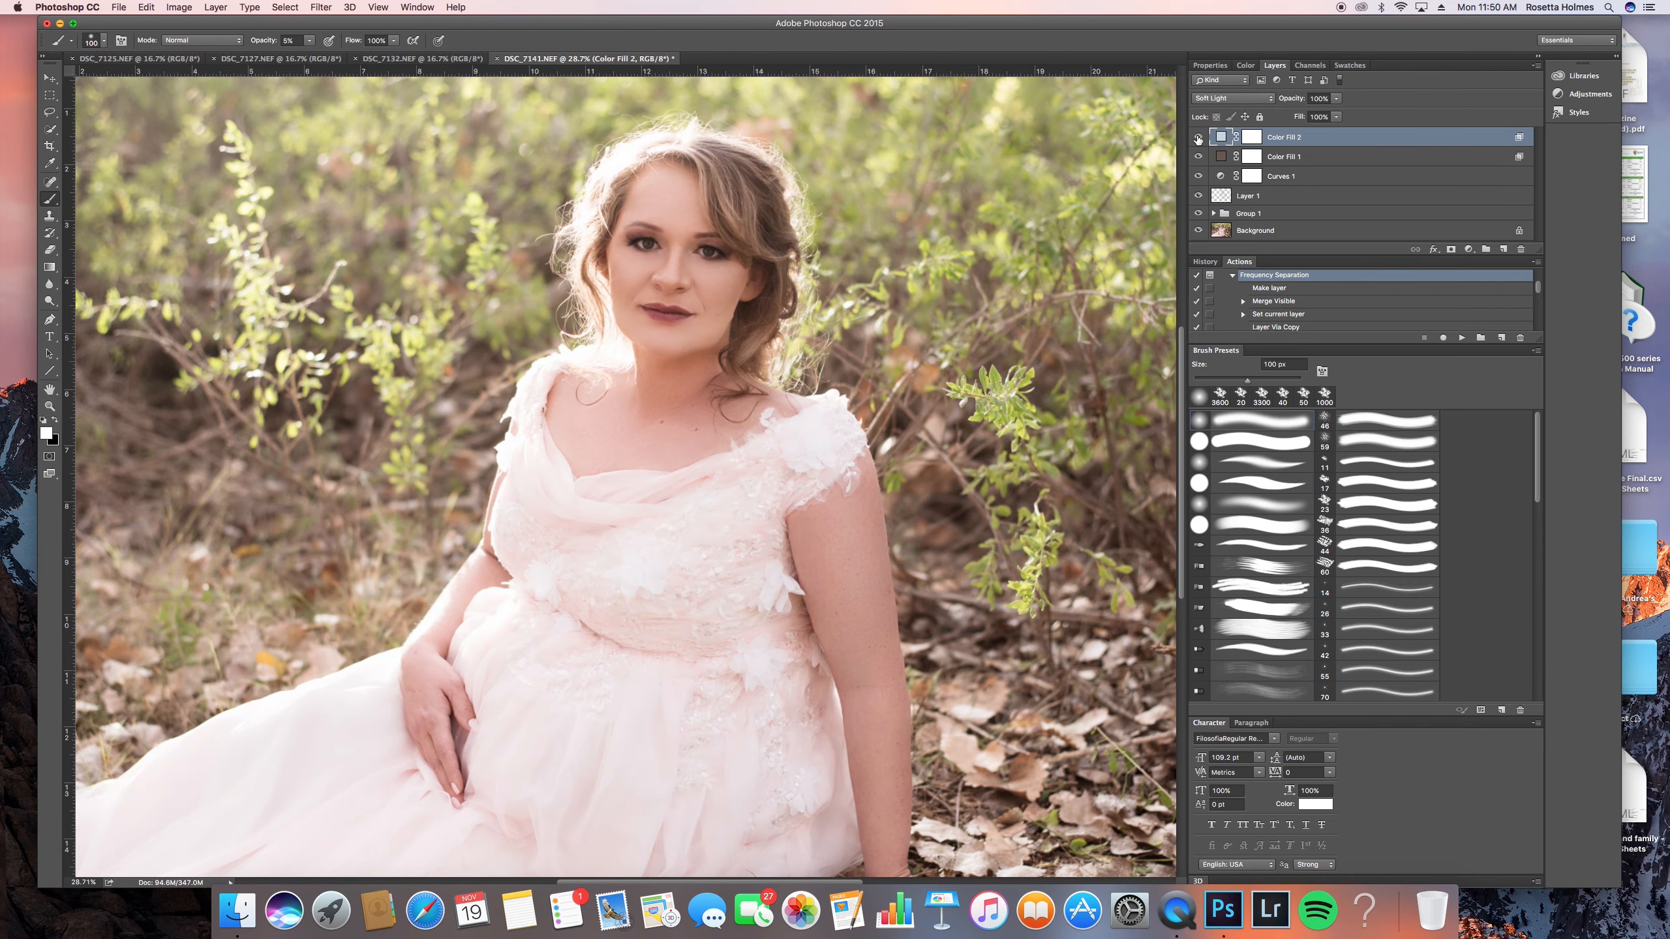
- Set Color Fill 2's Blend If Underlying Layer black slider to 158 / 255
scroll(694, 296, "down", 5)
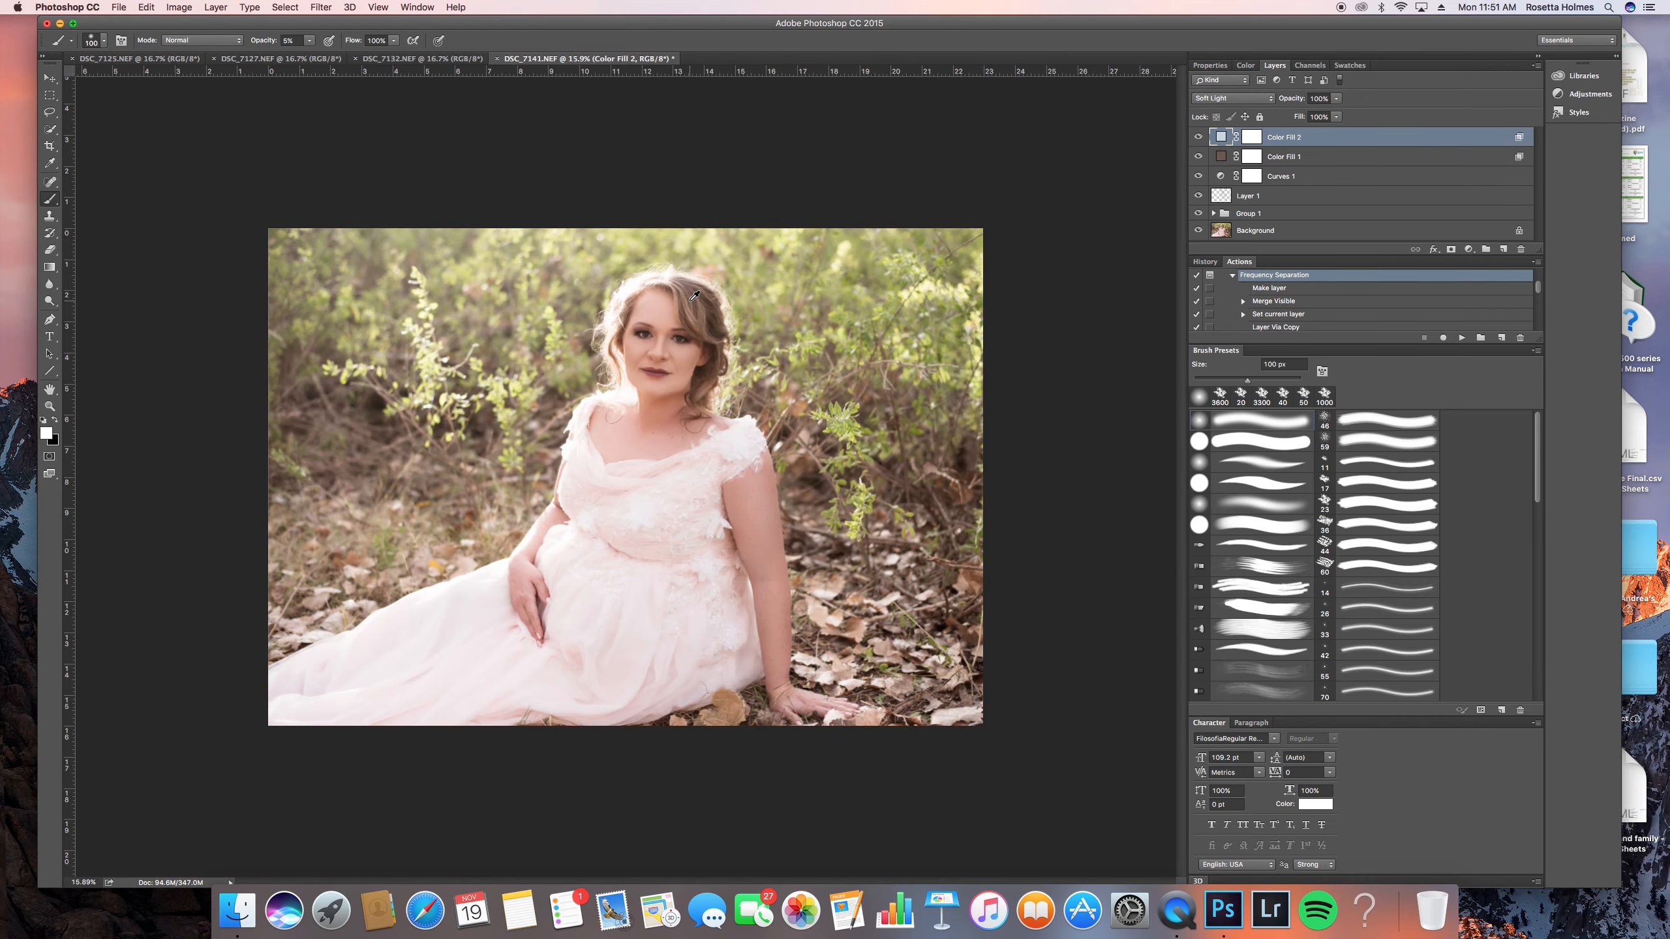
double_click(1347, 139)
mouse_move(1305, 534)
left_mouse_down()
mouse_move(1265, 538)
mouse_move(1321, 535)
mouse_move(1260, 540)
mouse_move(1296, 538)
left_mouse_up()
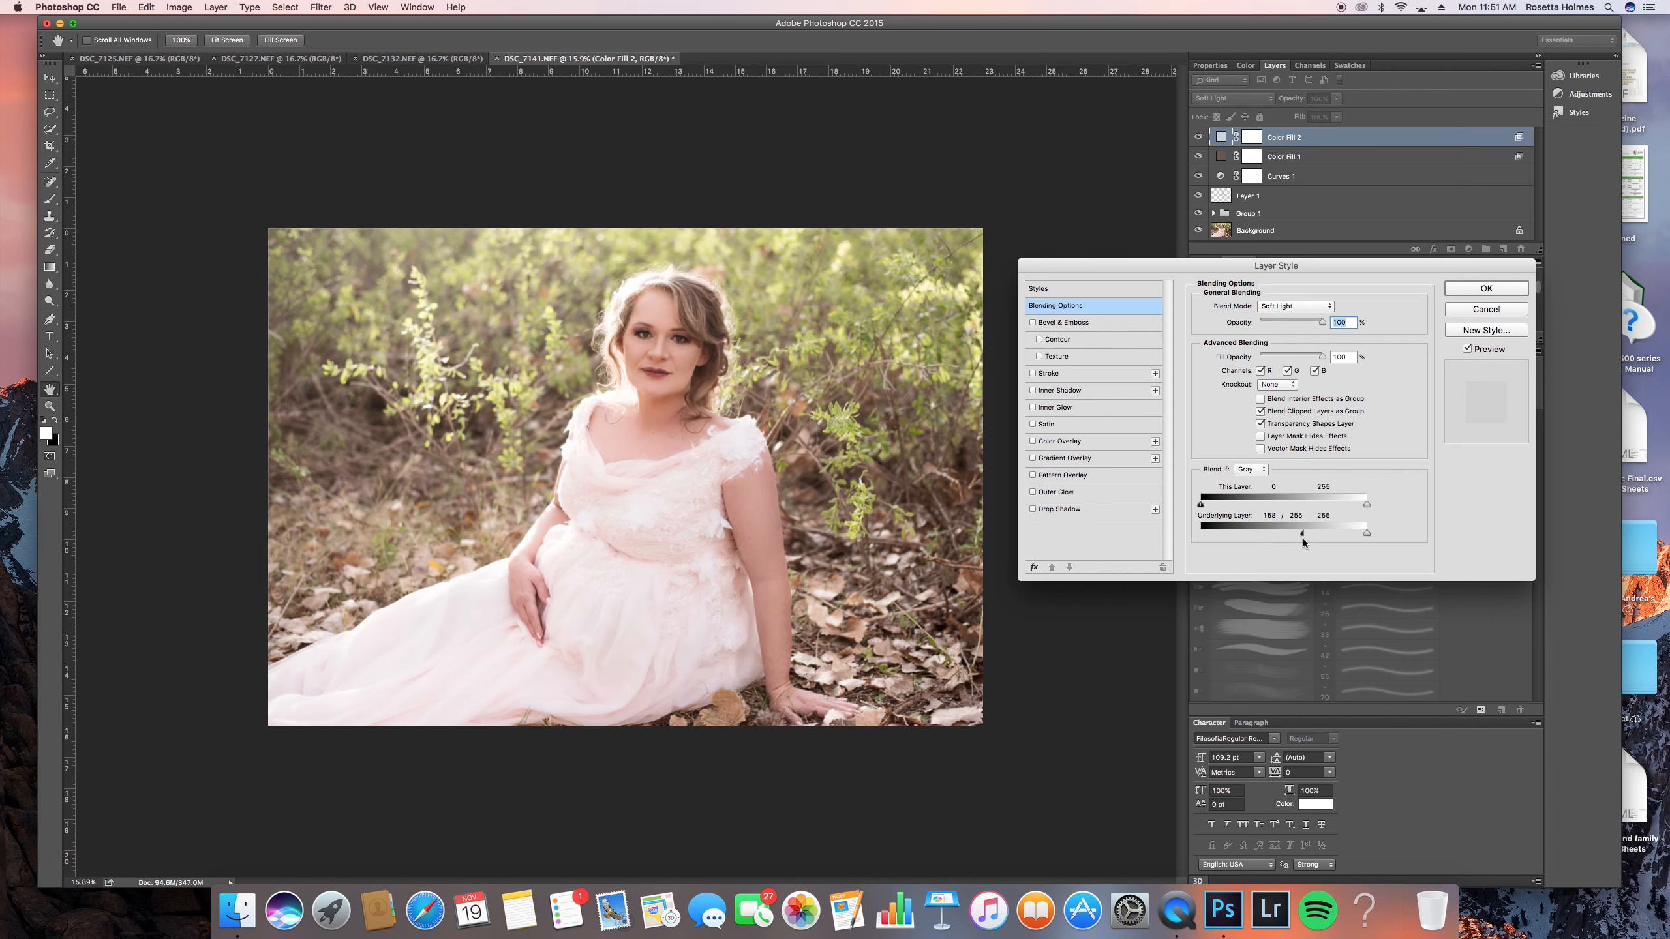
left_click(1449, 289)
key("b")
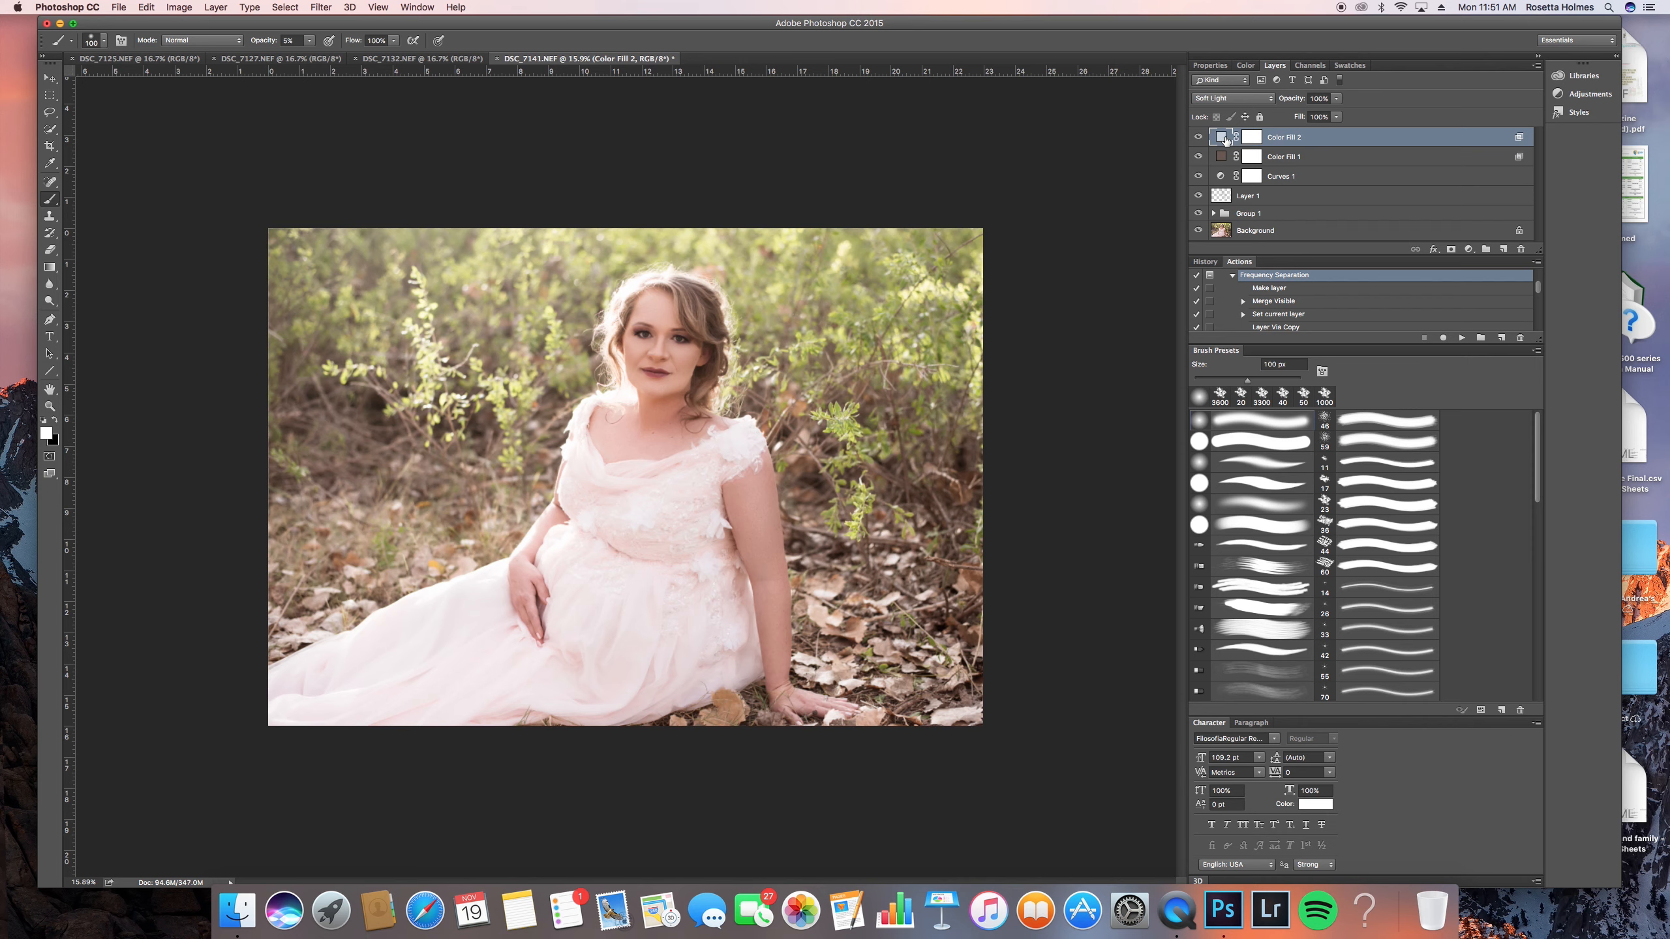
- Delete the Color Fill 2 and Color Fill 1 layers
right_click(1343, 140)
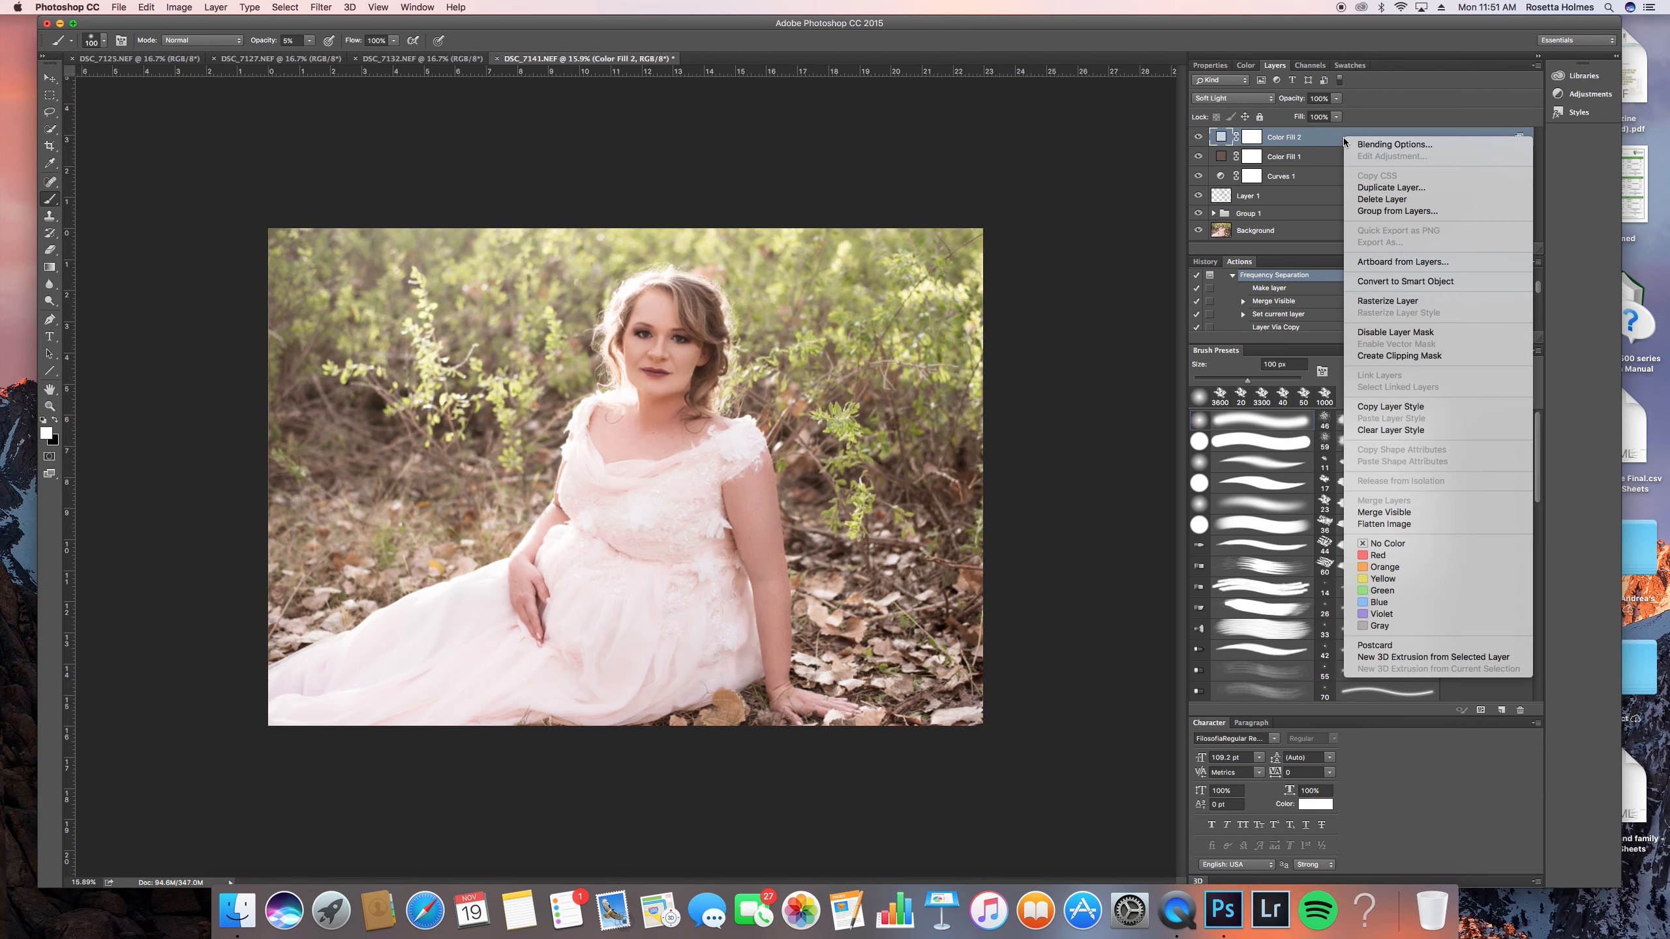
left_click(1383, 200)
right_click(1323, 135)
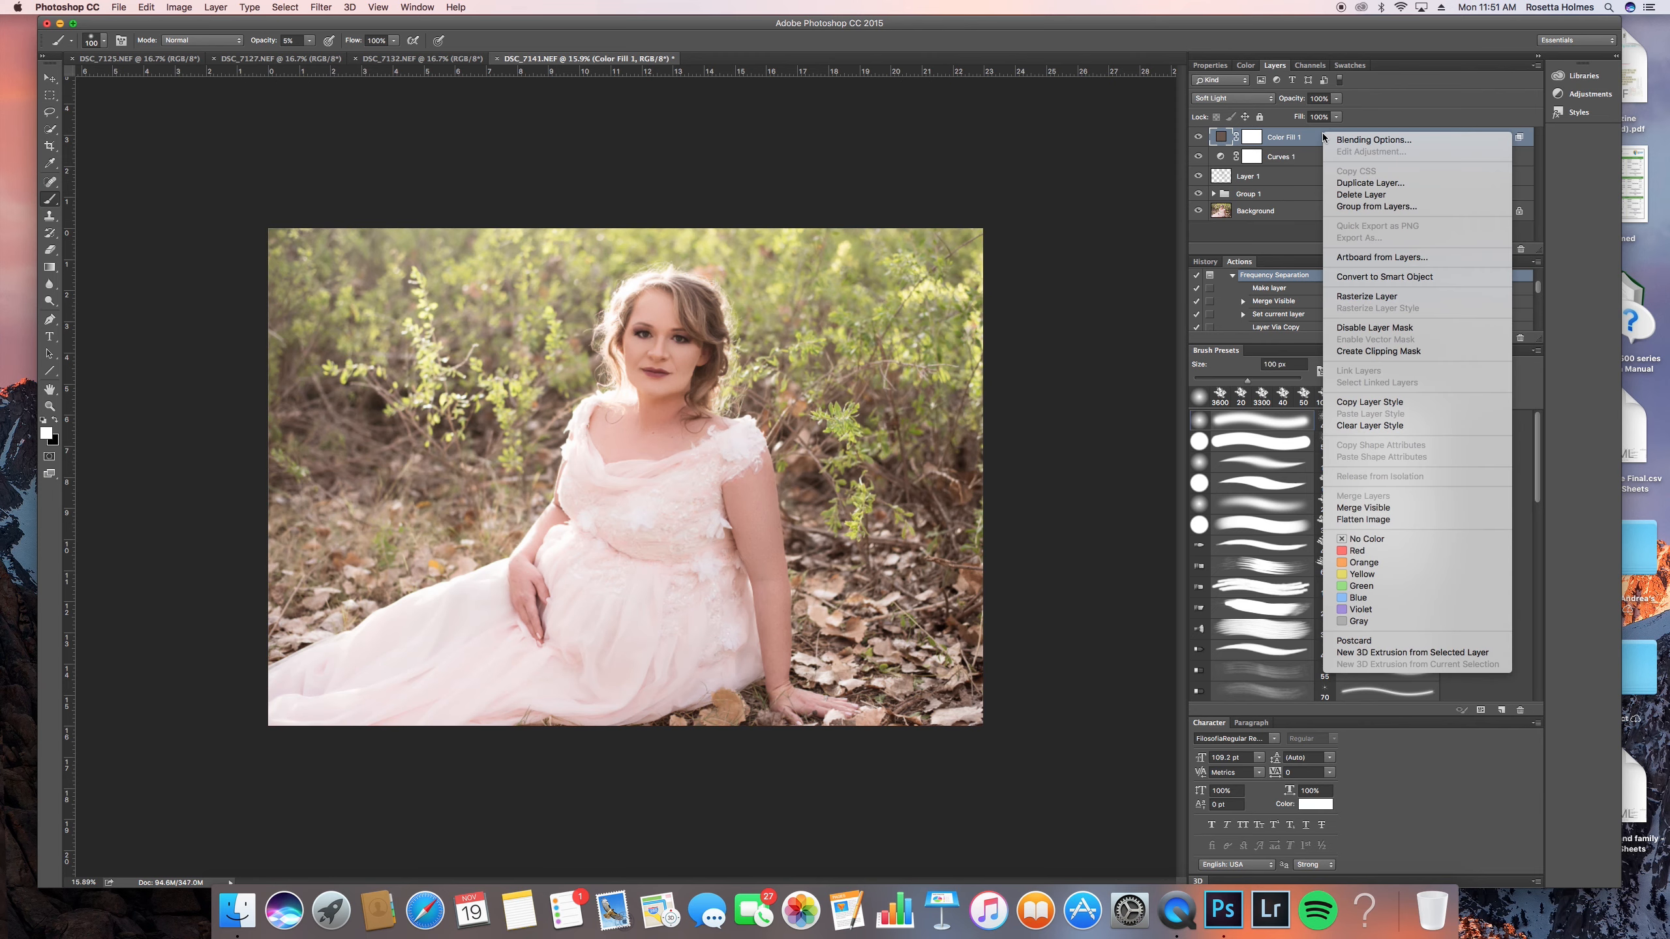
left_click(1387, 194)
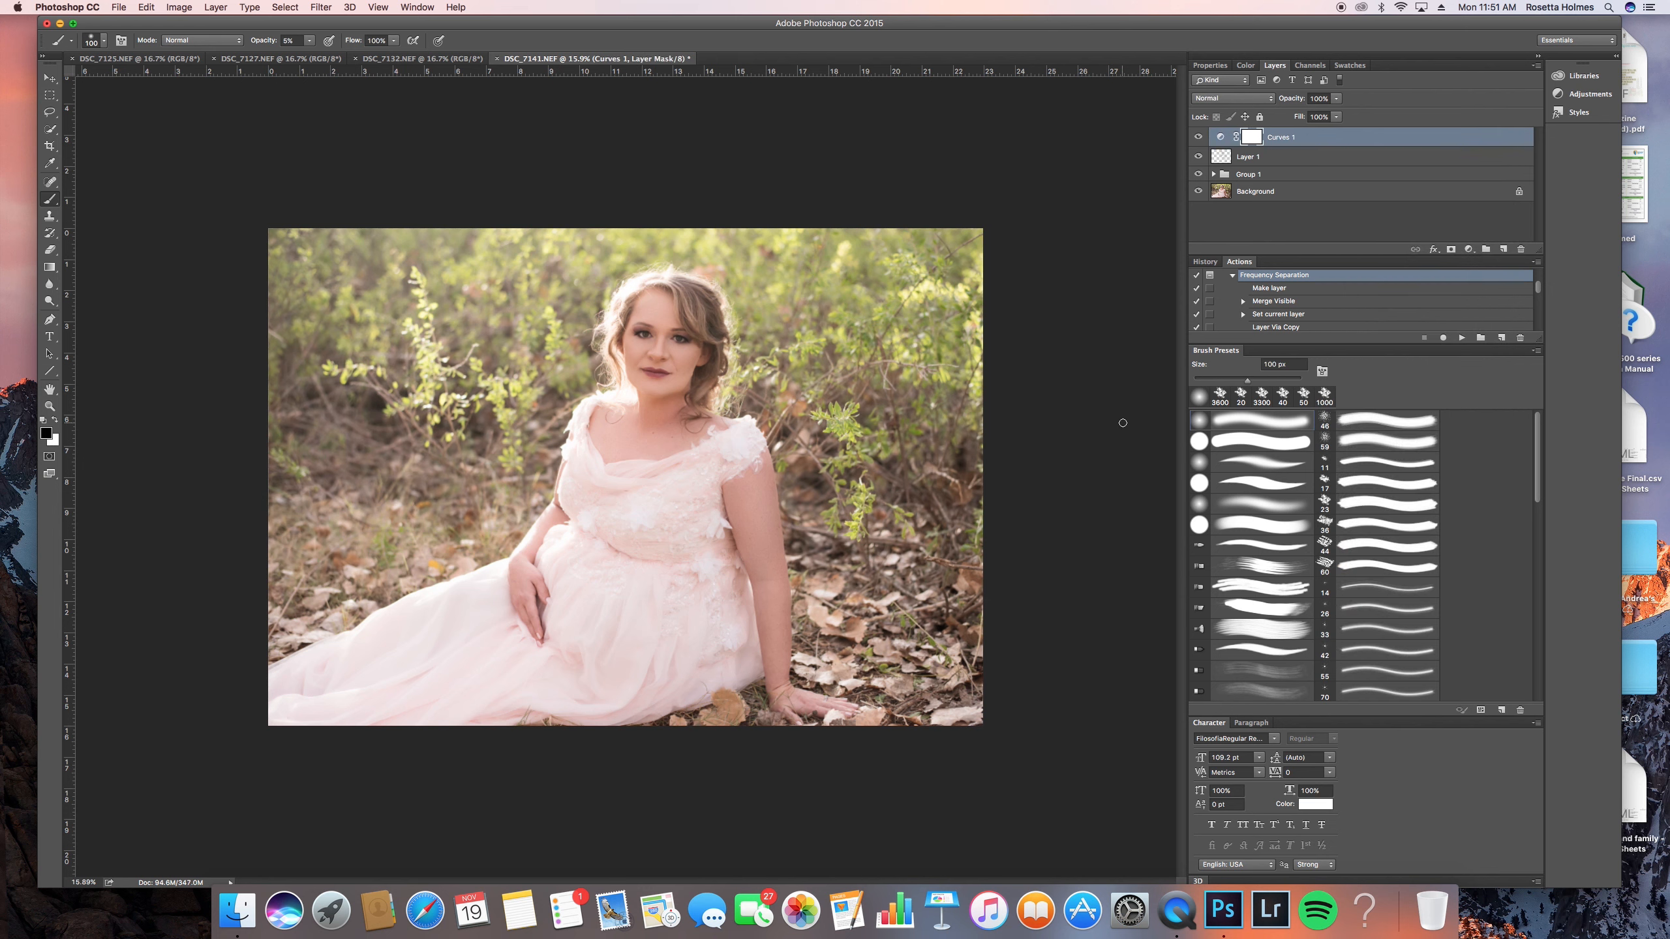